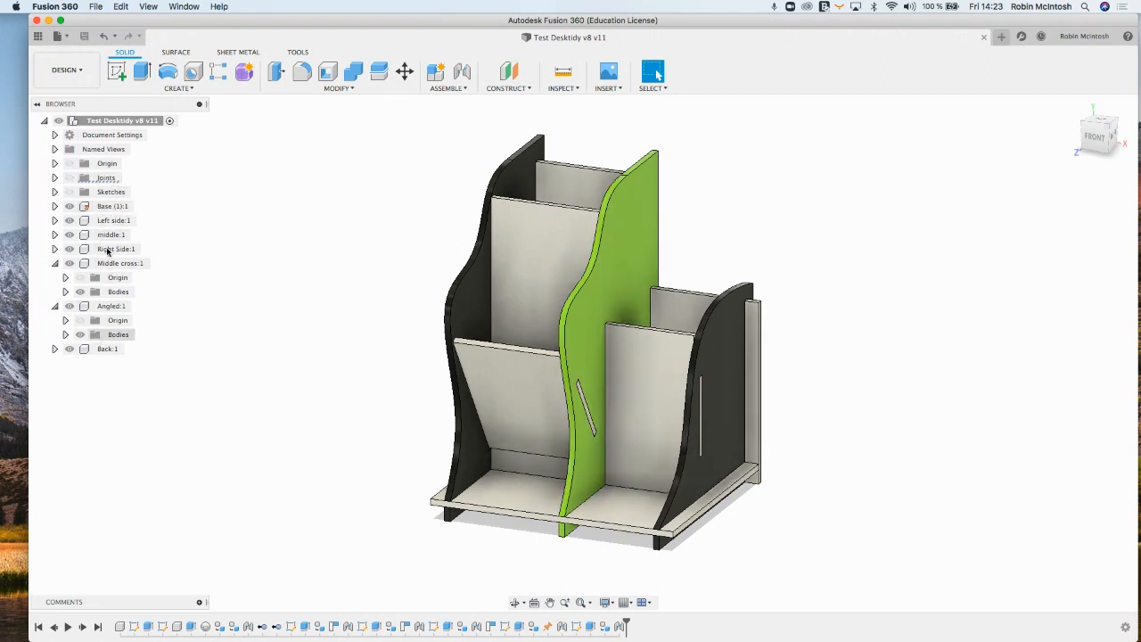
Step: Create a new drawing of the Base component from scratch with an A1 (841mm x 594mm) sheet
{"action": "right_click", "coordinate": [106, 209]}
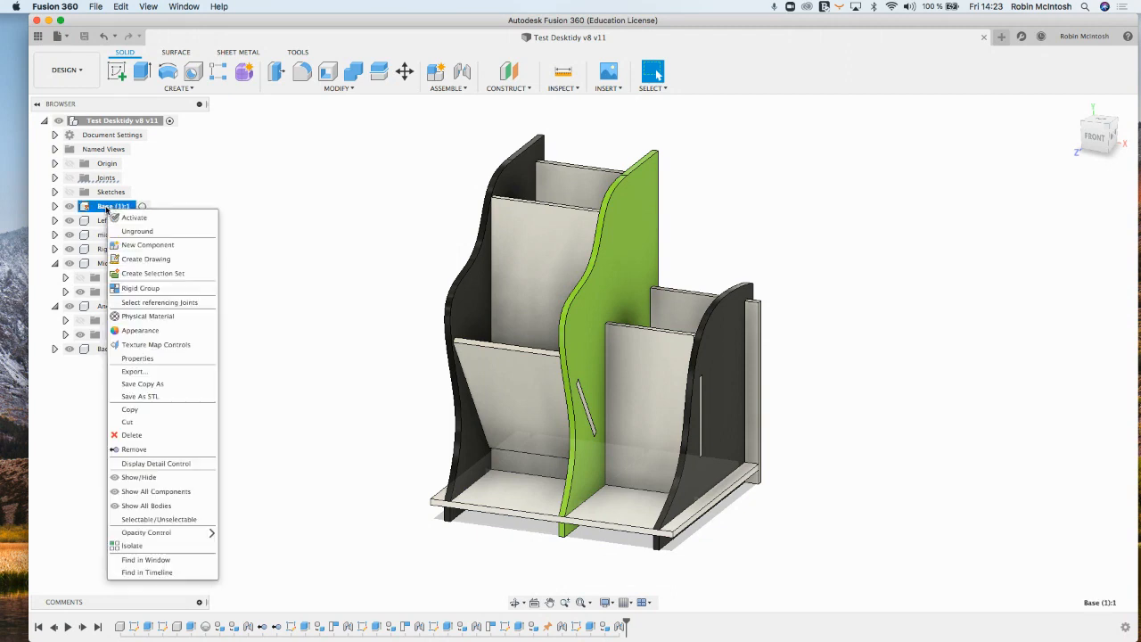
{"action": "left_click", "coordinate": [136, 260]}
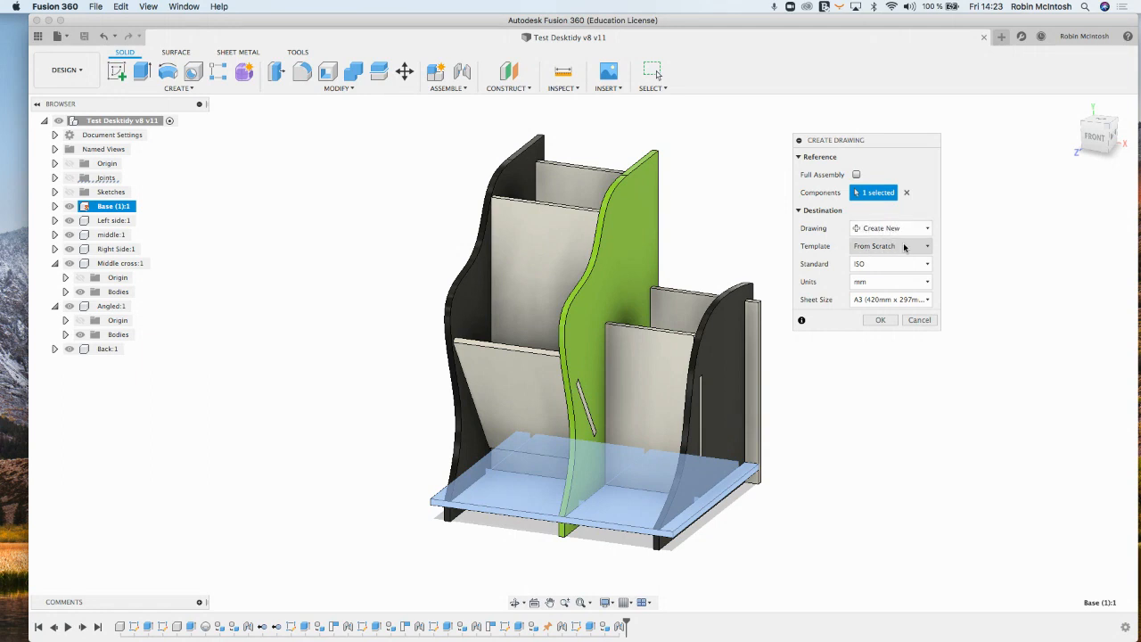
{"action": "left_click", "coordinate": [869, 302]}
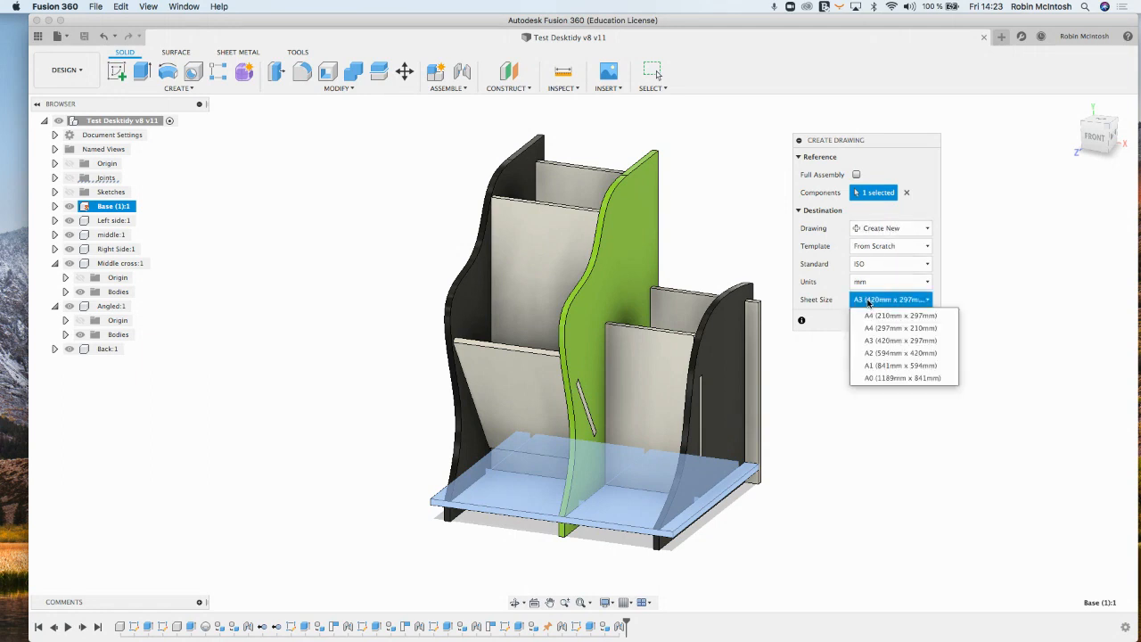
{"action": "left_click", "coordinate": [887, 365]}
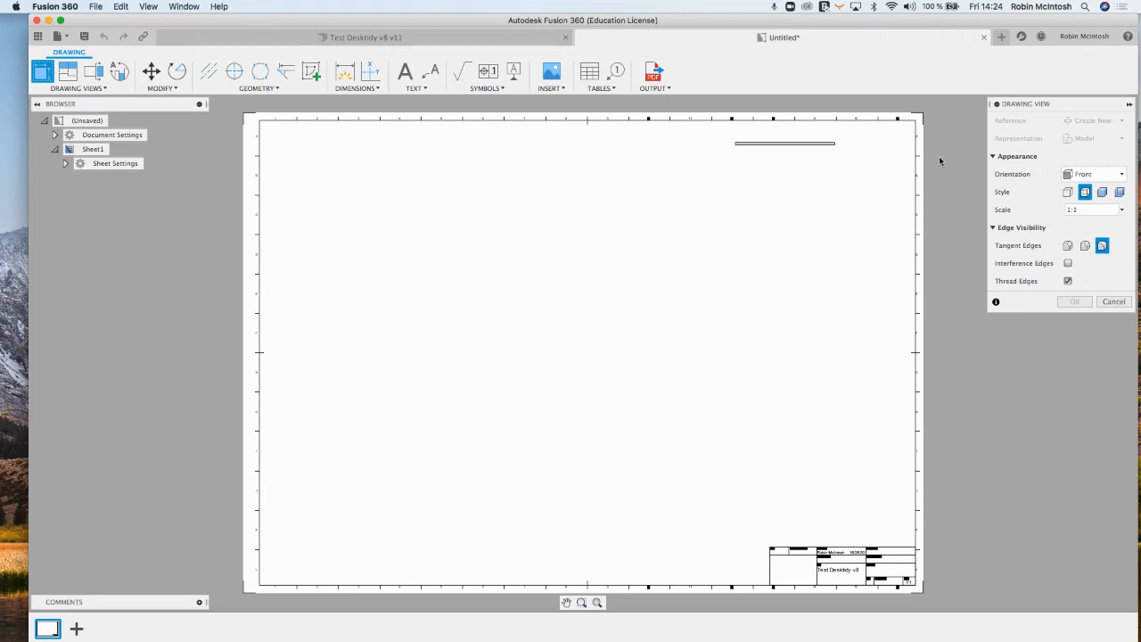
Step: Place the base's drawing view in Top orientation in the upper-left corner of the sheet
{"action": "left_click", "coordinate": [1103, 176]}
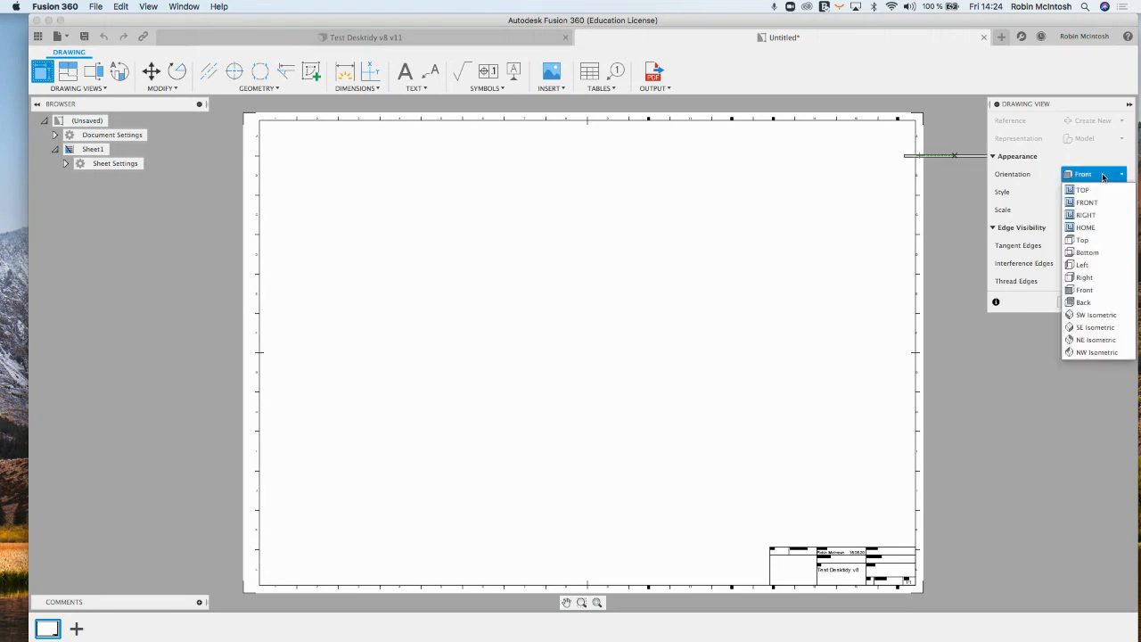
{"action": "left_click", "coordinate": [1078, 242]}
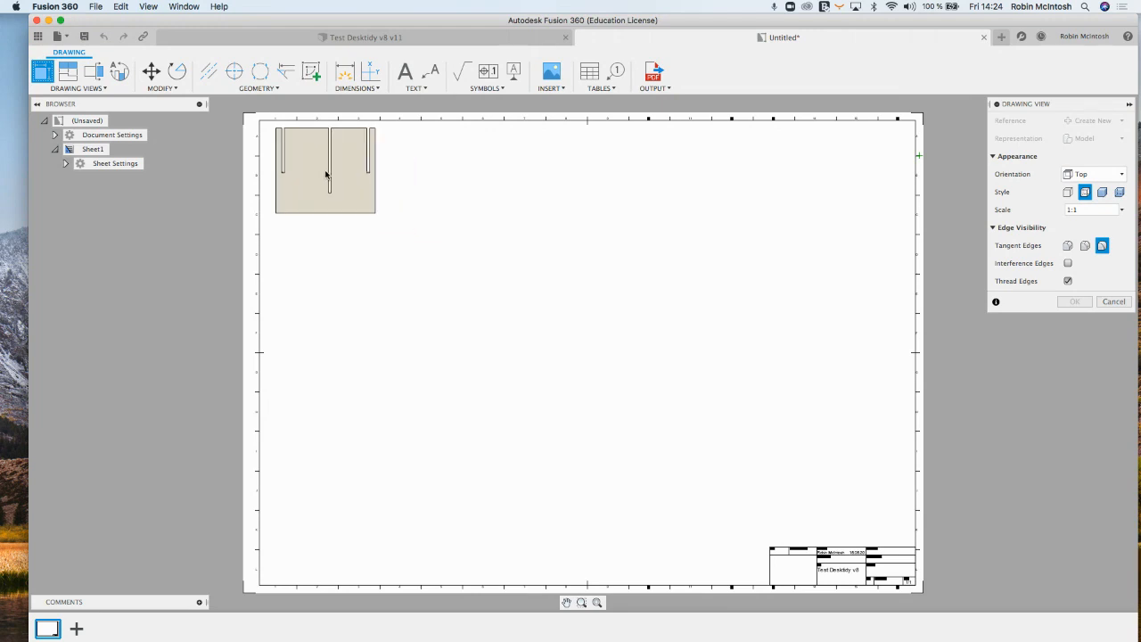
{"action": "left_click", "coordinate": [327, 171]}
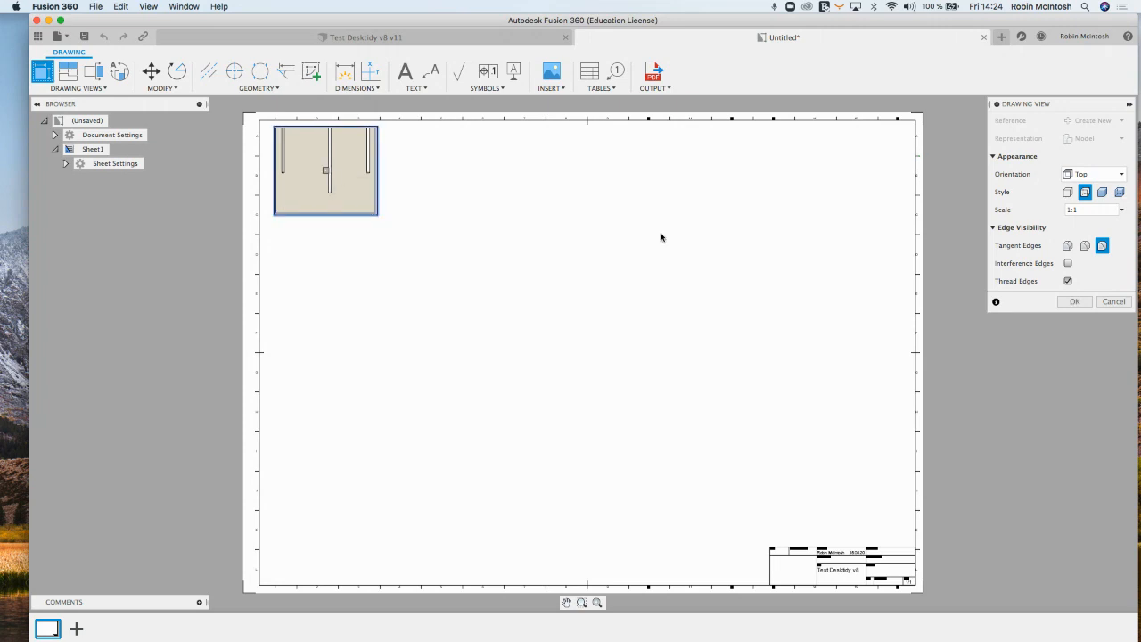
{"action": "left_click", "coordinate": [1079, 304]}
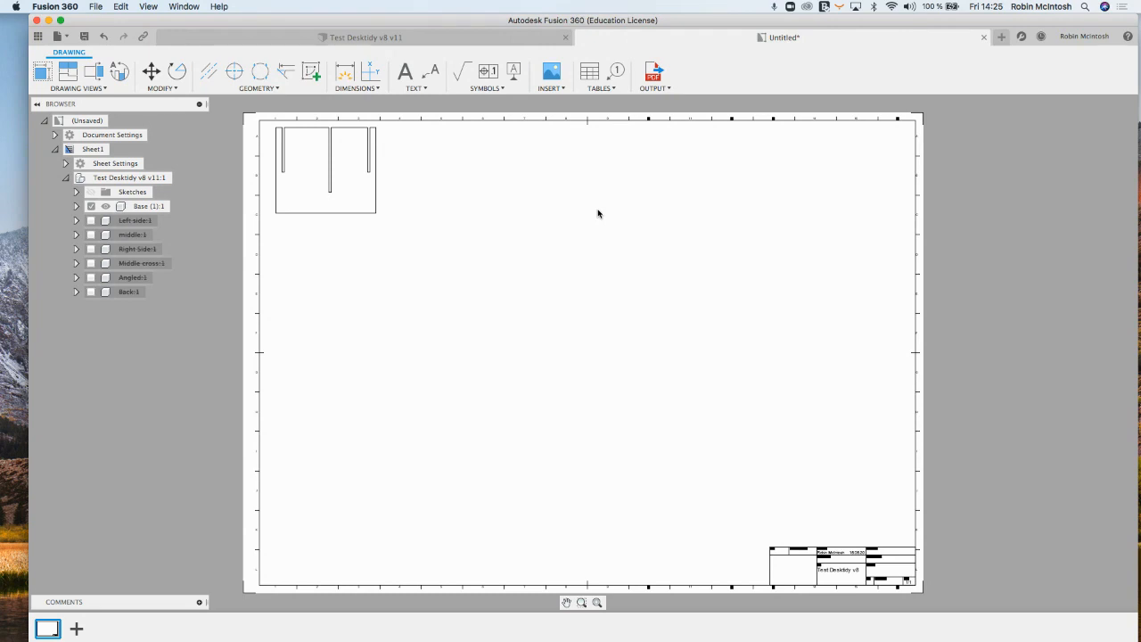
Step: Delete the border and the title block from the drawing sheet
{"action": "middle_click_drag", "start_coordinate": [586, 197], "coordinate": [583, 195]}
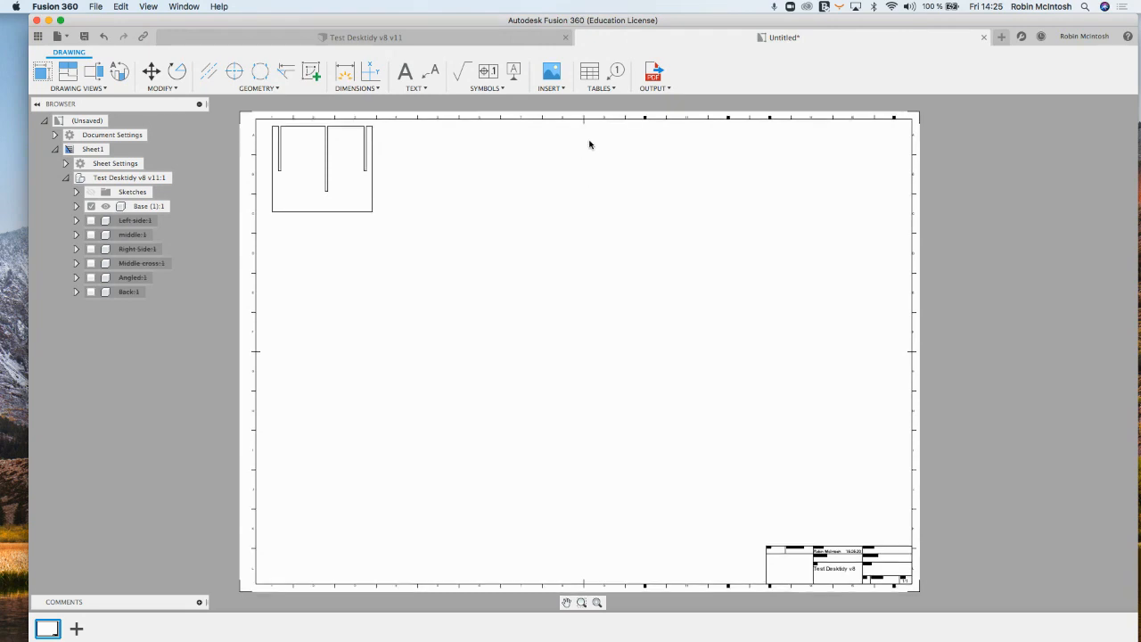
{"action": "left_click", "coordinate": [670, 120]}
{"action": "key", "text": "Delete"}
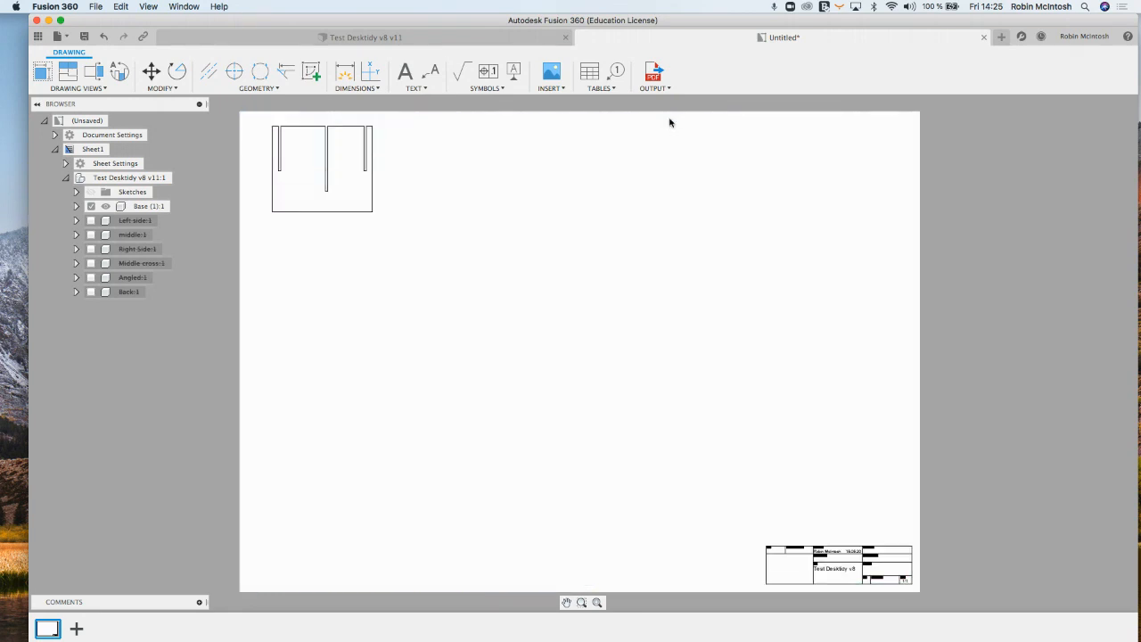
{"action": "left_click", "coordinate": [832, 549]}
{"action": "key", "text": "Delete"}
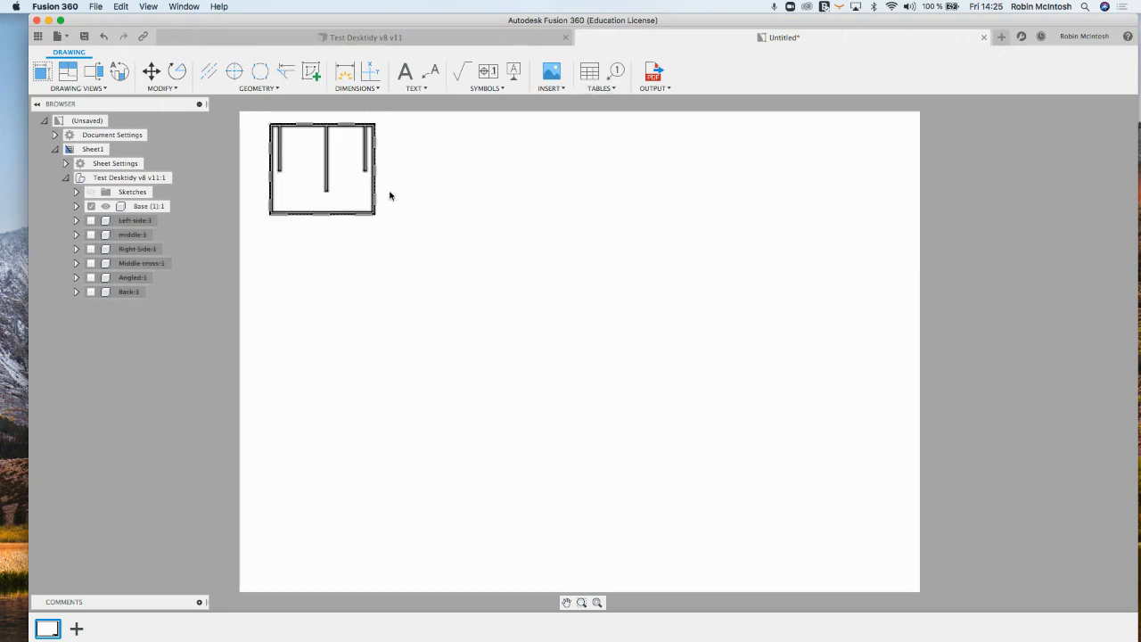
Step: Save the drawing under the name "PDF for Coreldraw"
{"action": "left_click", "coordinate": [87, 37]}
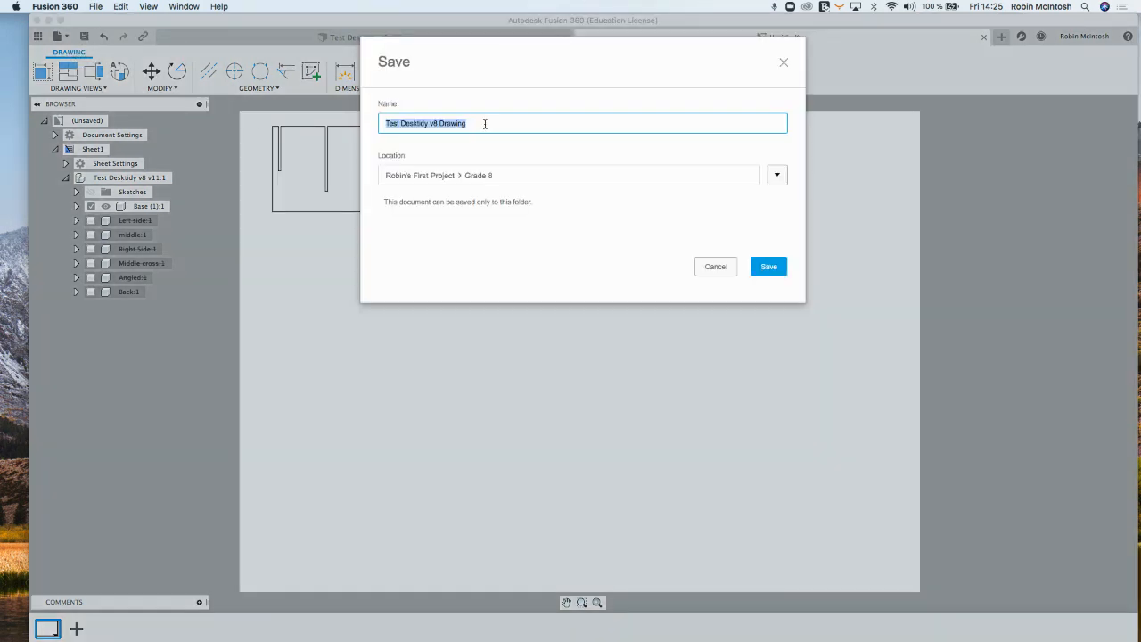
{"action": "type", "text": "PDF for Coreldraw"}
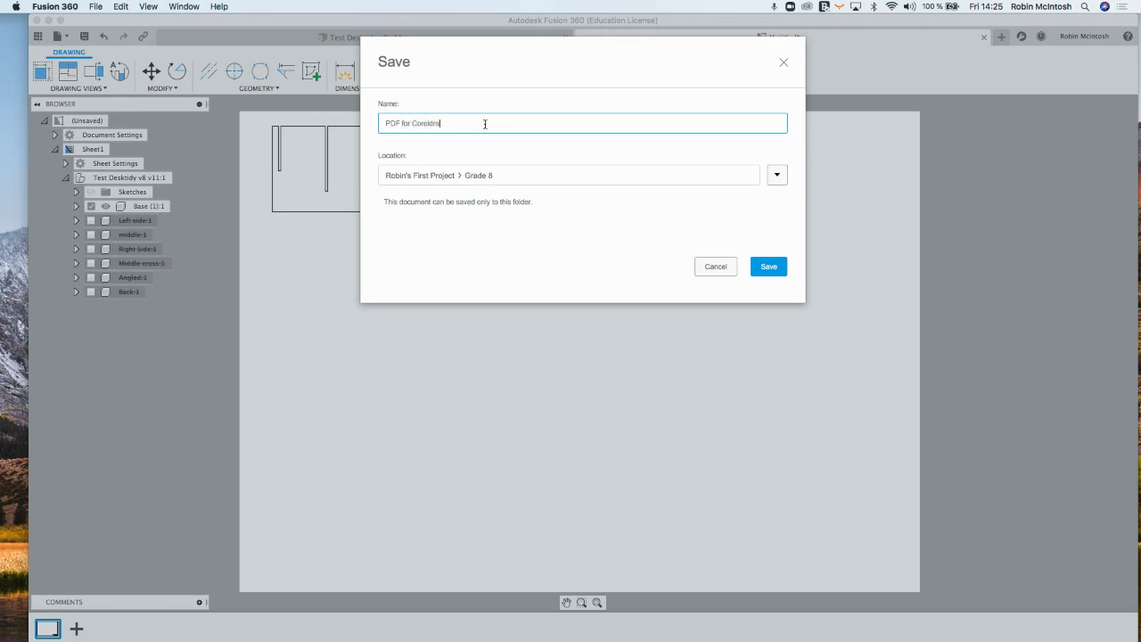
{"action": "left_click", "coordinate": [769, 266]}
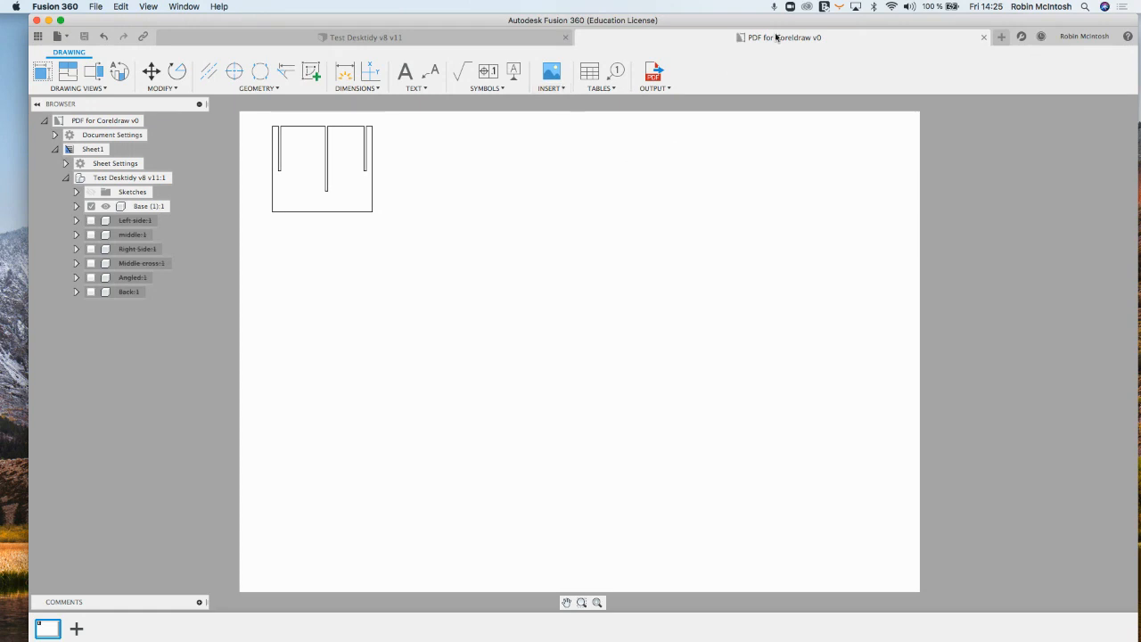
Step: Return to the desk tidy model and create a drawing of the Left side component on Sheet1 of the existing PDF for Coreldraw drawing
{"action": "left_click", "coordinate": [402, 40]}
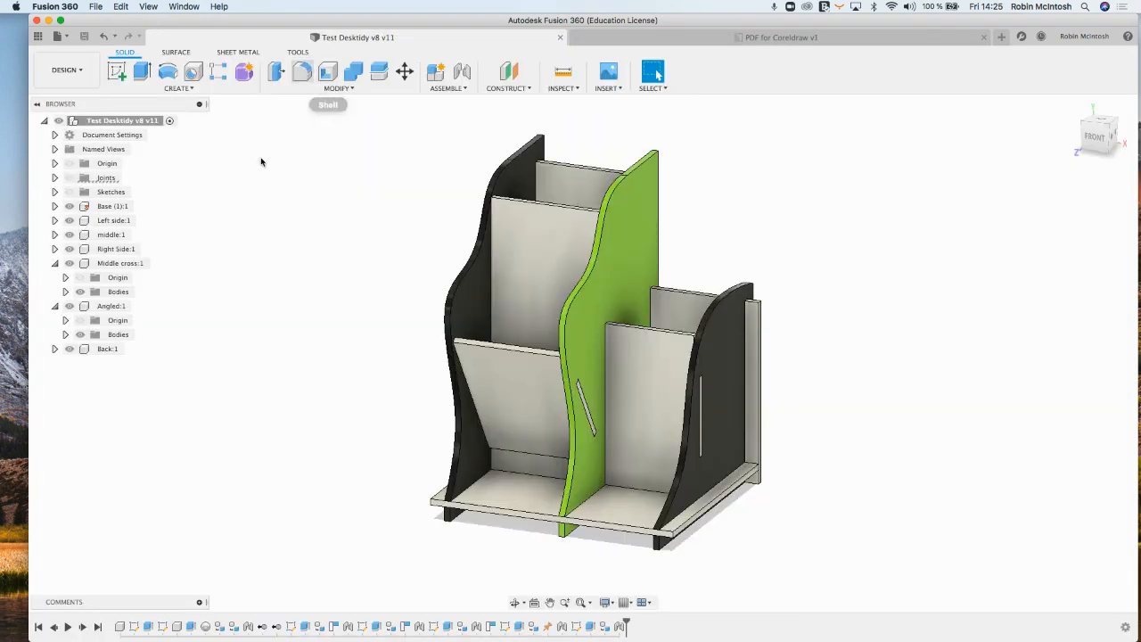
{"action": "left_click", "coordinate": [94, 207]}
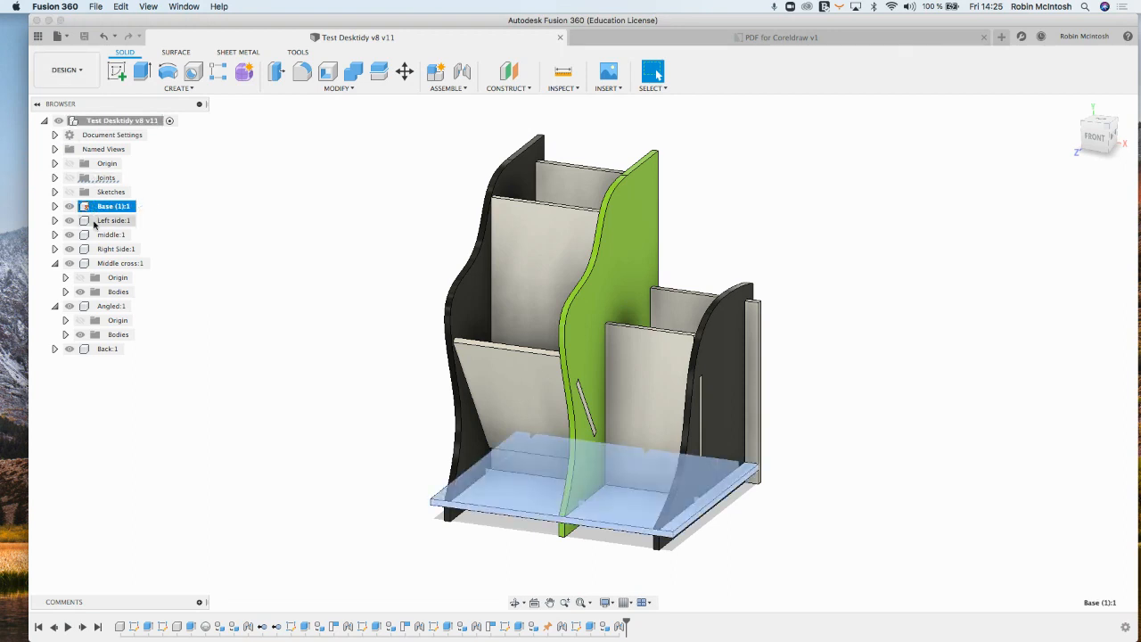
{"action": "left_click", "coordinate": [93, 222]}
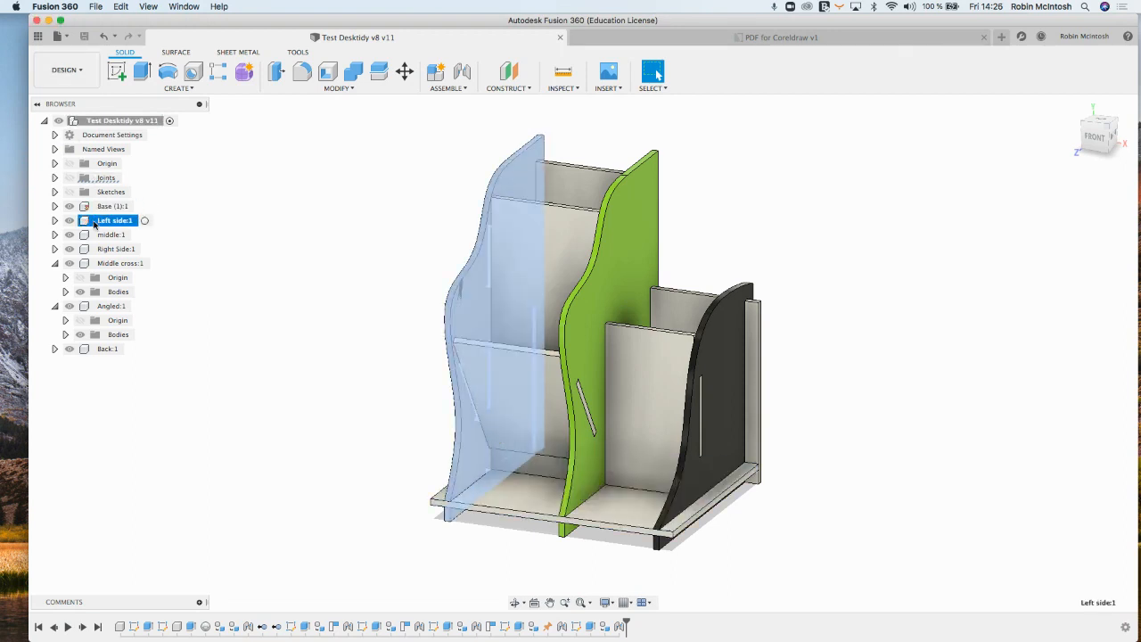
{"action": "right_click", "coordinate": [93, 224]}
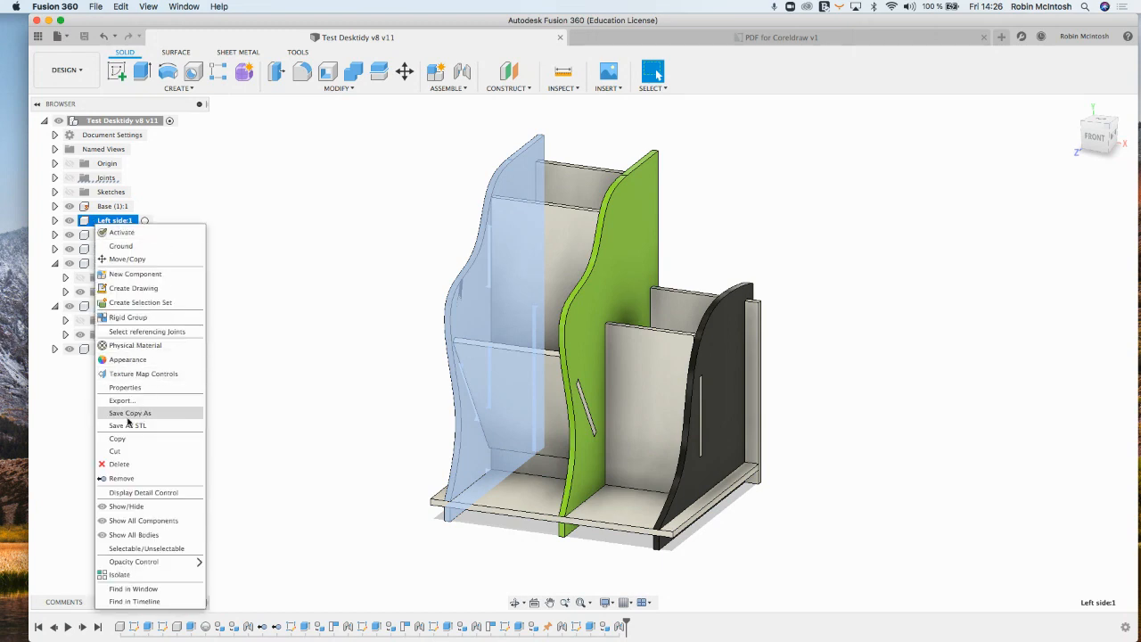
{"action": "left_click", "coordinate": [122, 288]}
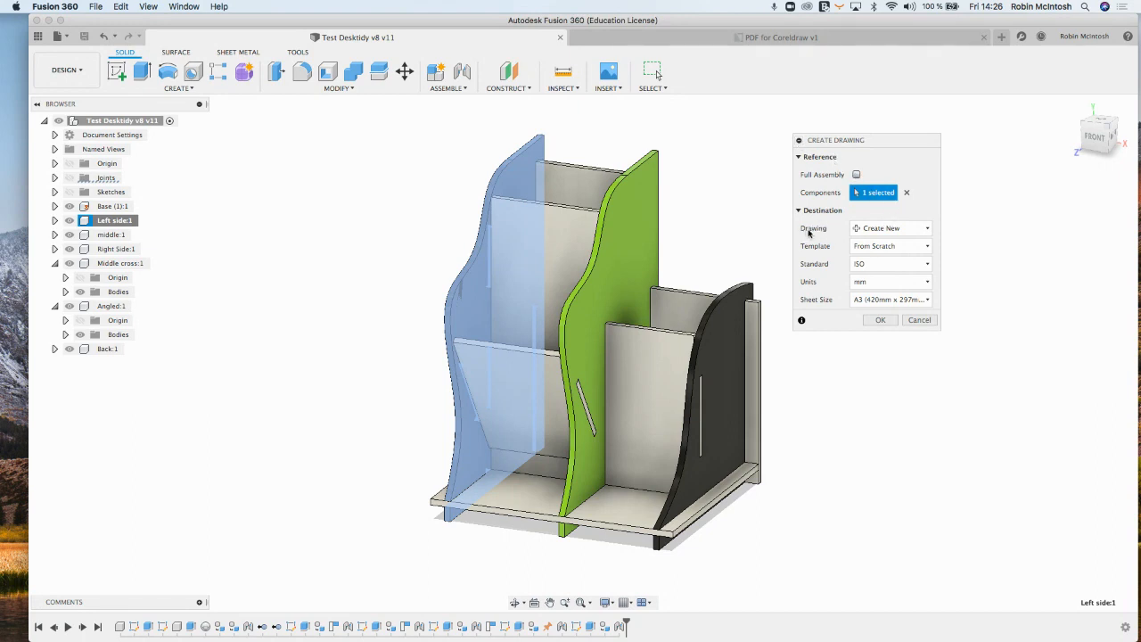
{"action": "left_click", "coordinate": [879, 229]}
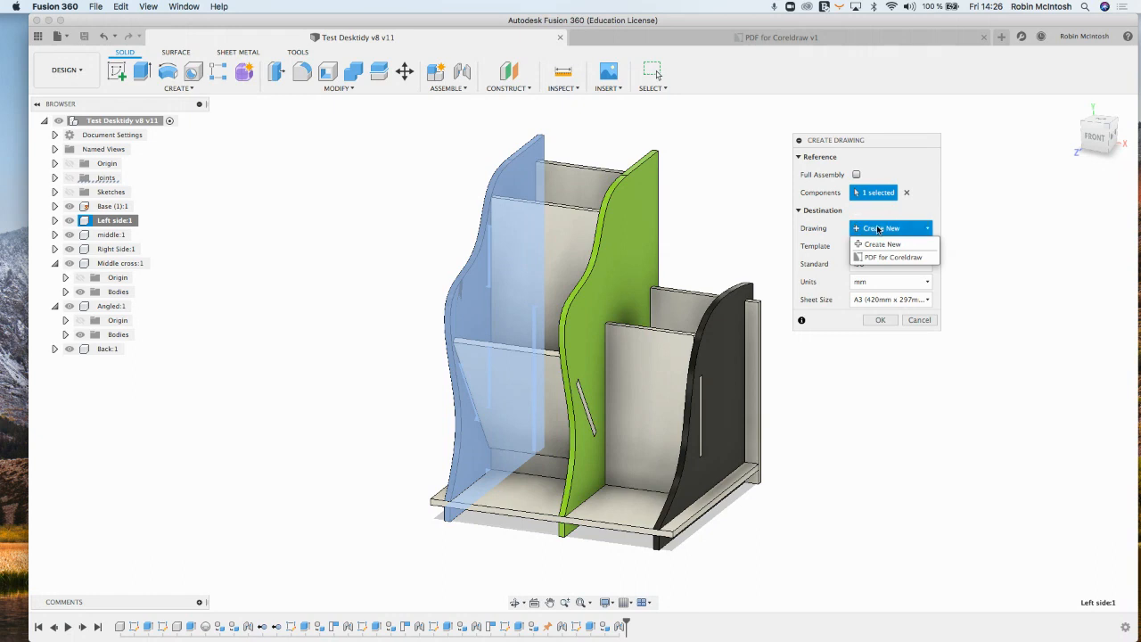
{"action": "left_click", "coordinate": [892, 257]}
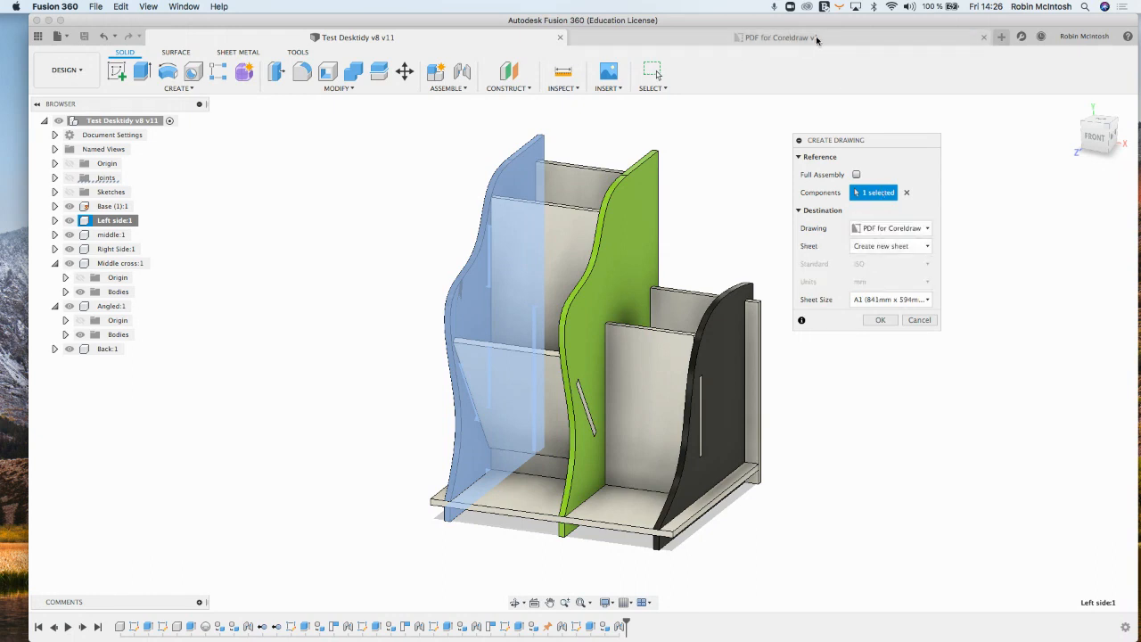
{"action": "left_click", "coordinate": [904, 248]}
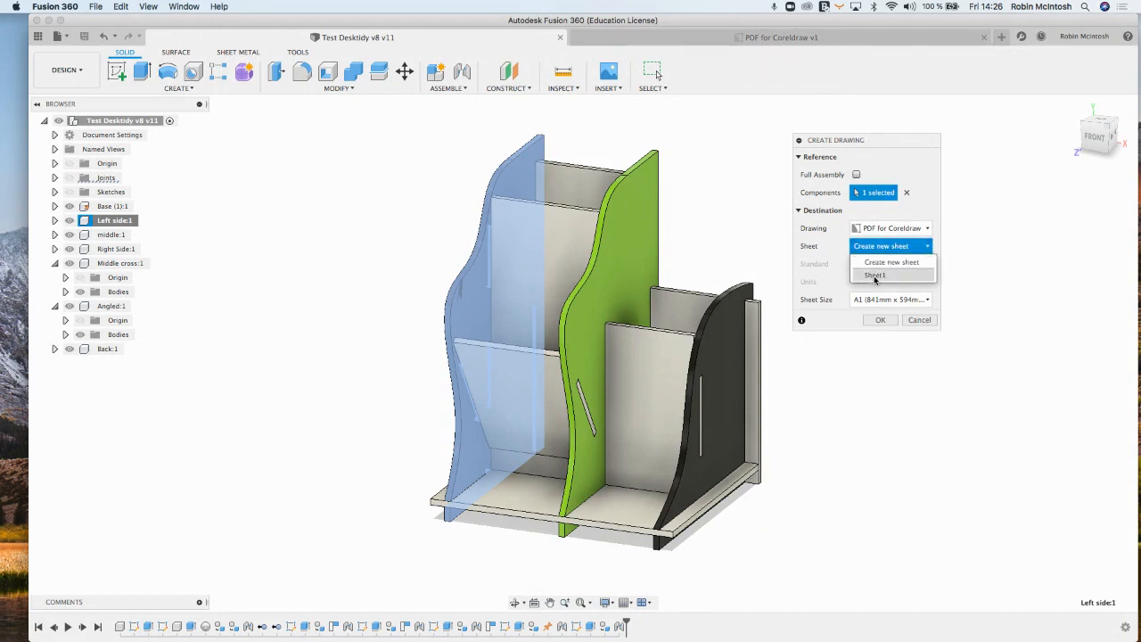
{"action": "left_click", "coordinate": [874, 276]}
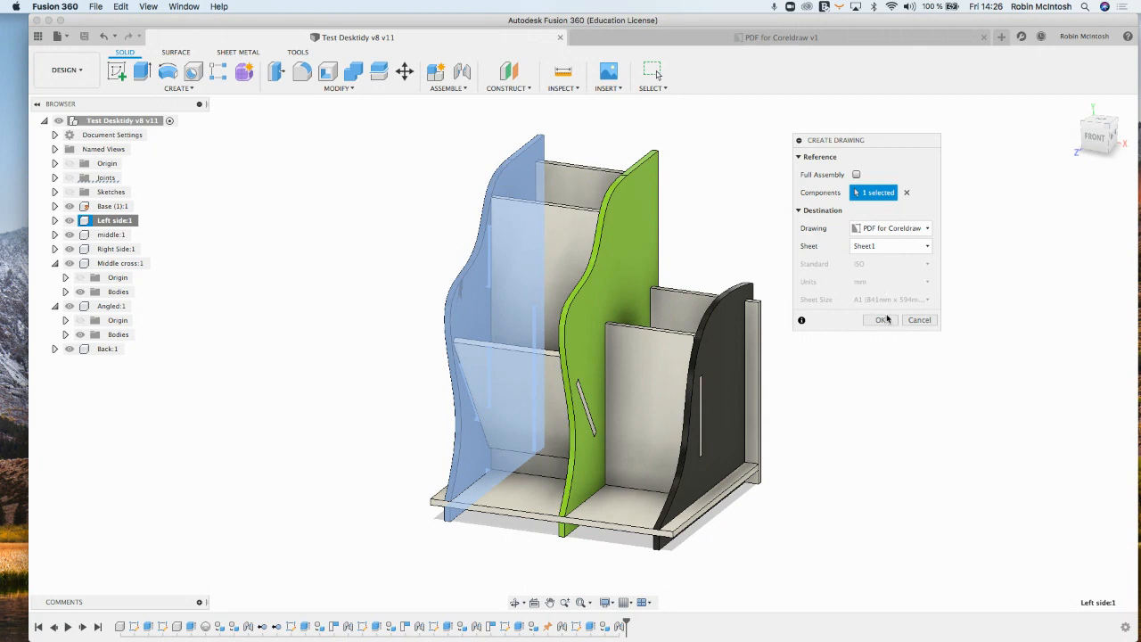
{"action": "left_click", "coordinate": [881, 320]}
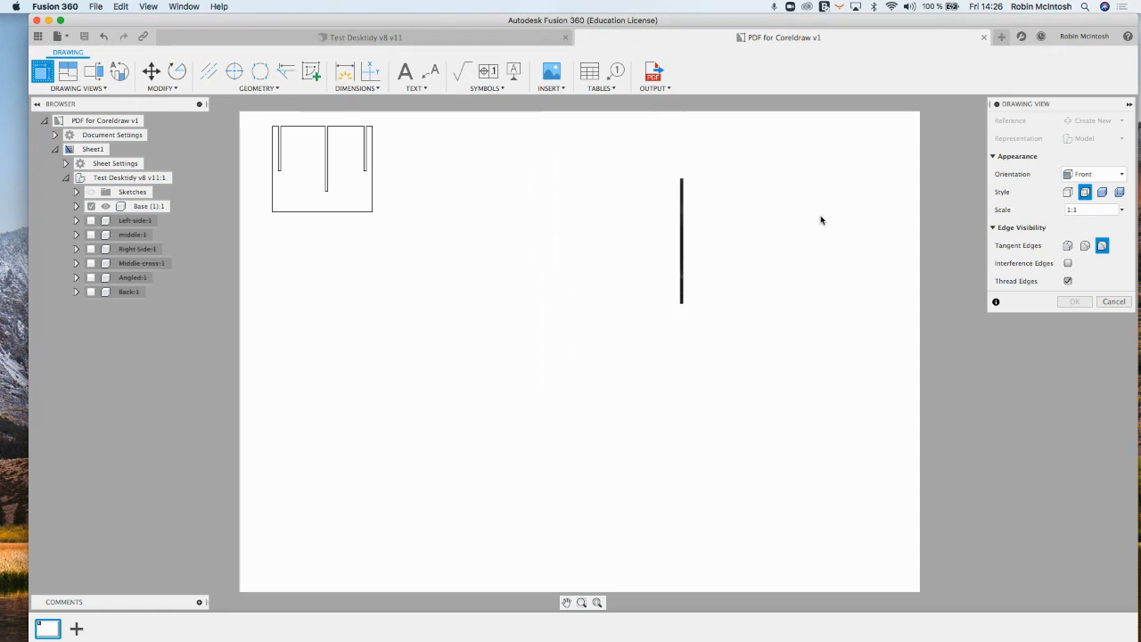
Step: Place the left side's drawing view in Left orientation just to the right of the base view
{"action": "left_click", "coordinate": [1077, 176]}
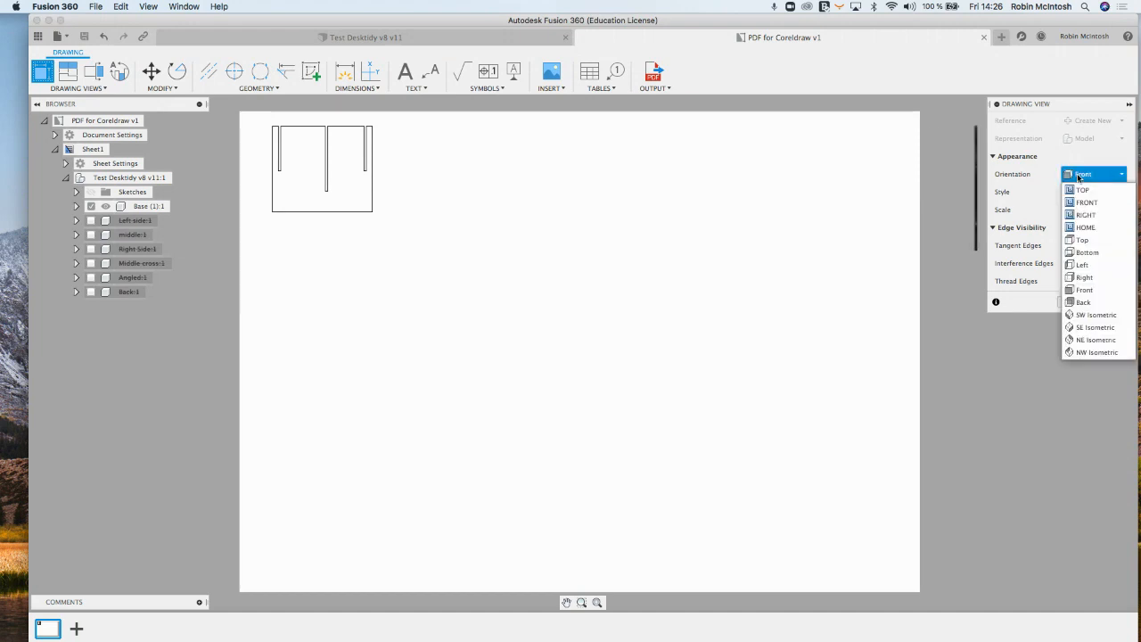
{"action": "left_click", "coordinate": [1076, 266]}
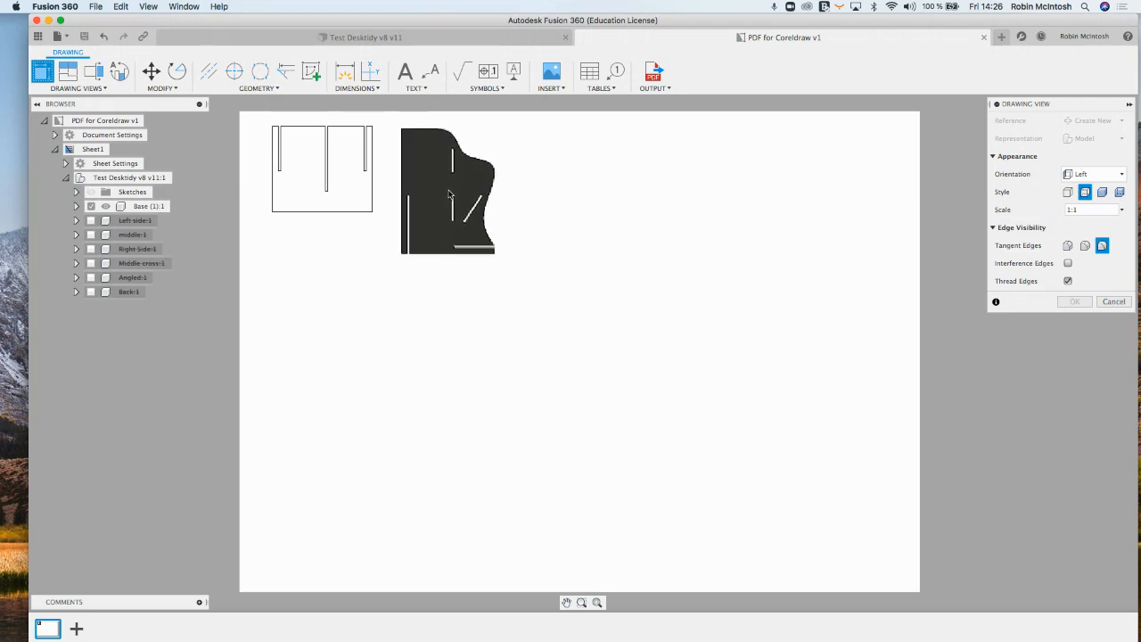
{"action": "left_click", "coordinate": [448, 193]}
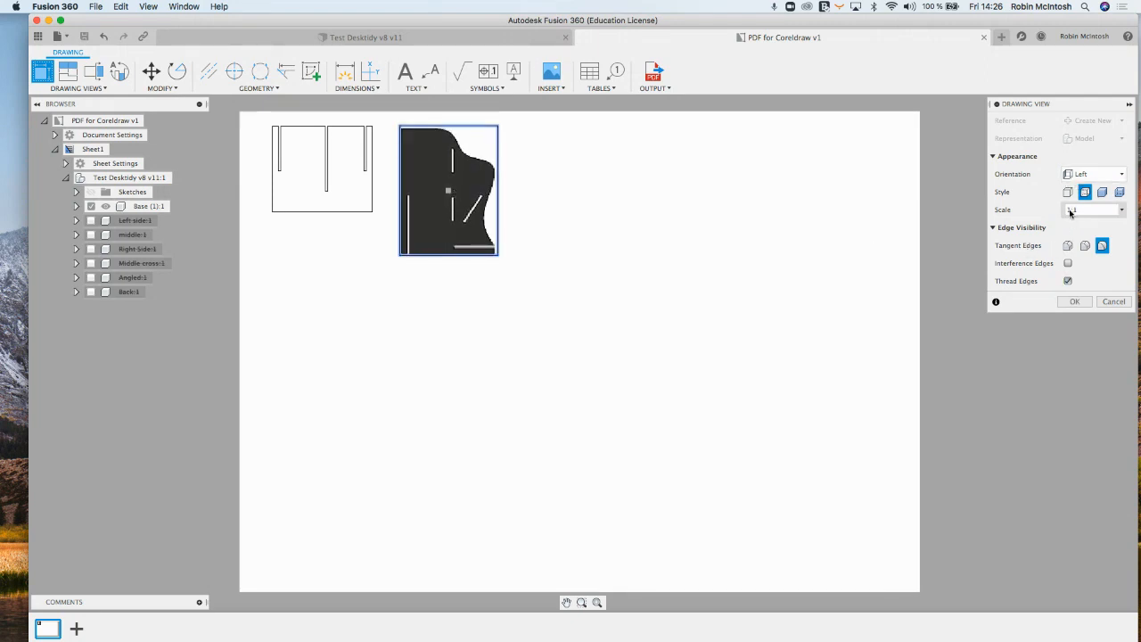
{"action": "left_click", "coordinate": [1075, 302]}
Step: Return to the desk tidy model and create a drawing of the middle component on Sheet1 of the PDF for Coreldraw drawing
{"action": "left_click", "coordinate": [377, 39]}
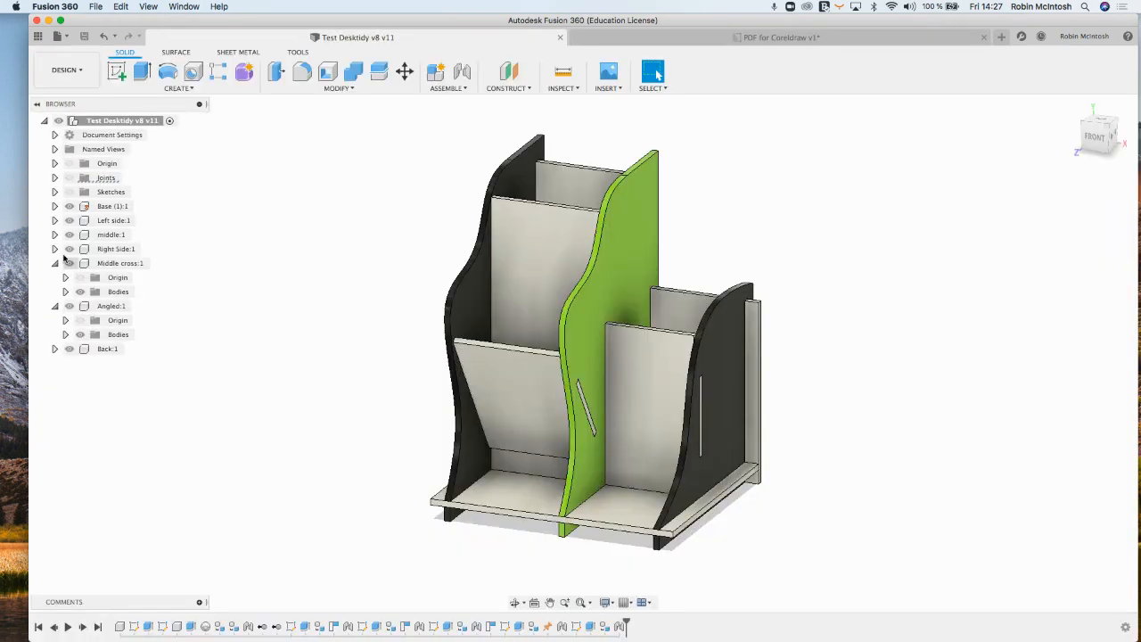
{"action": "left_click", "coordinate": [99, 235]}
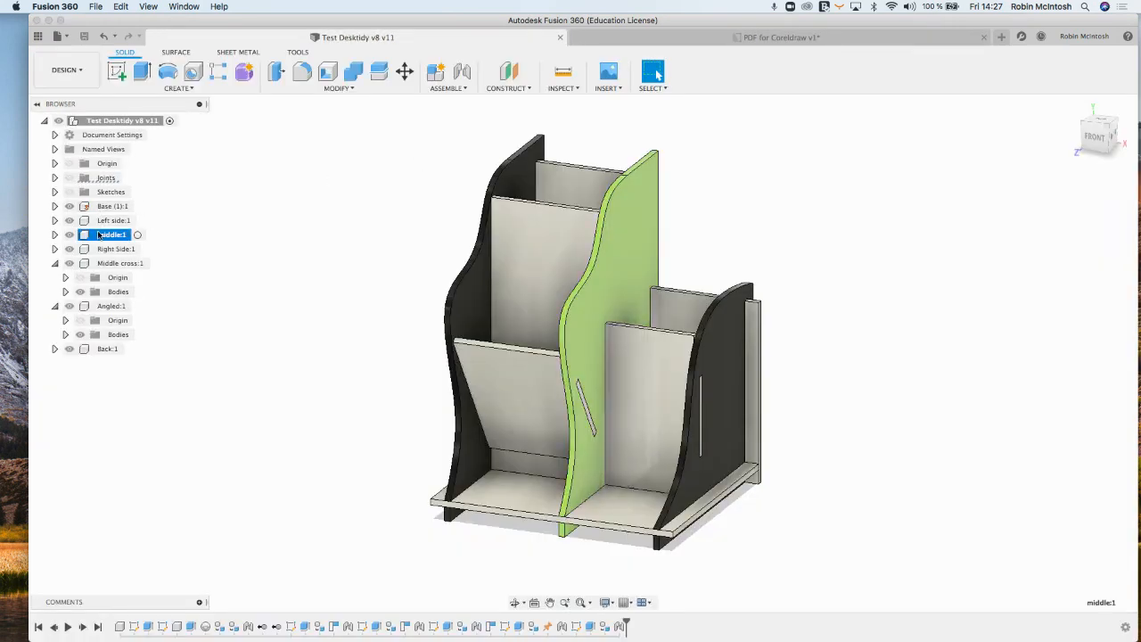
{"action": "right_click", "coordinate": [99, 235]}
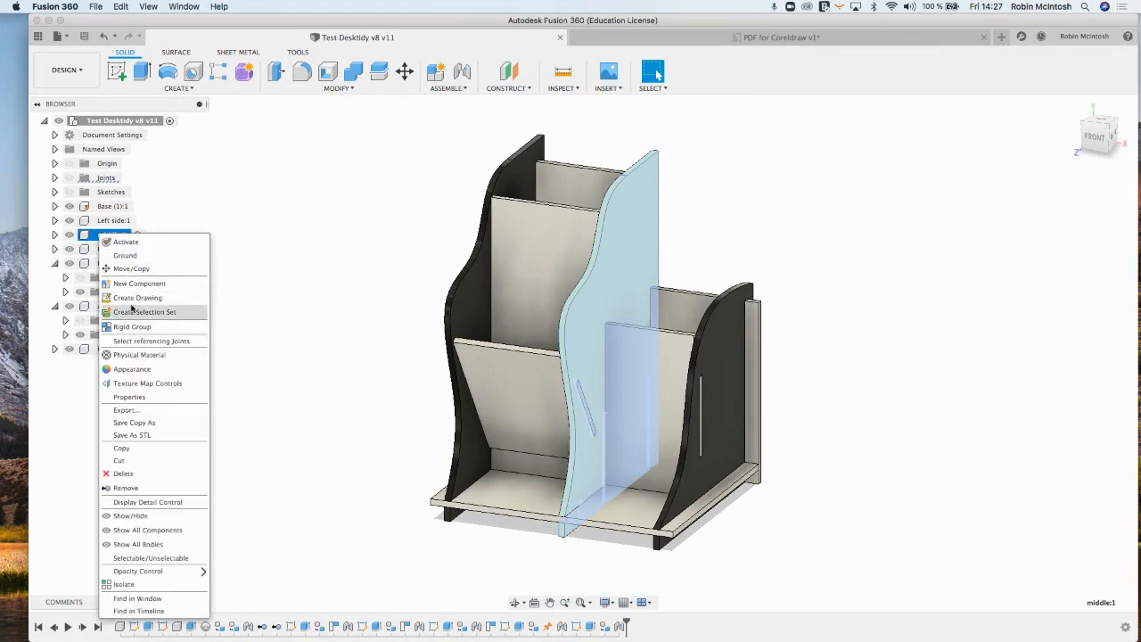
{"action": "left_click", "coordinate": [133, 297]}
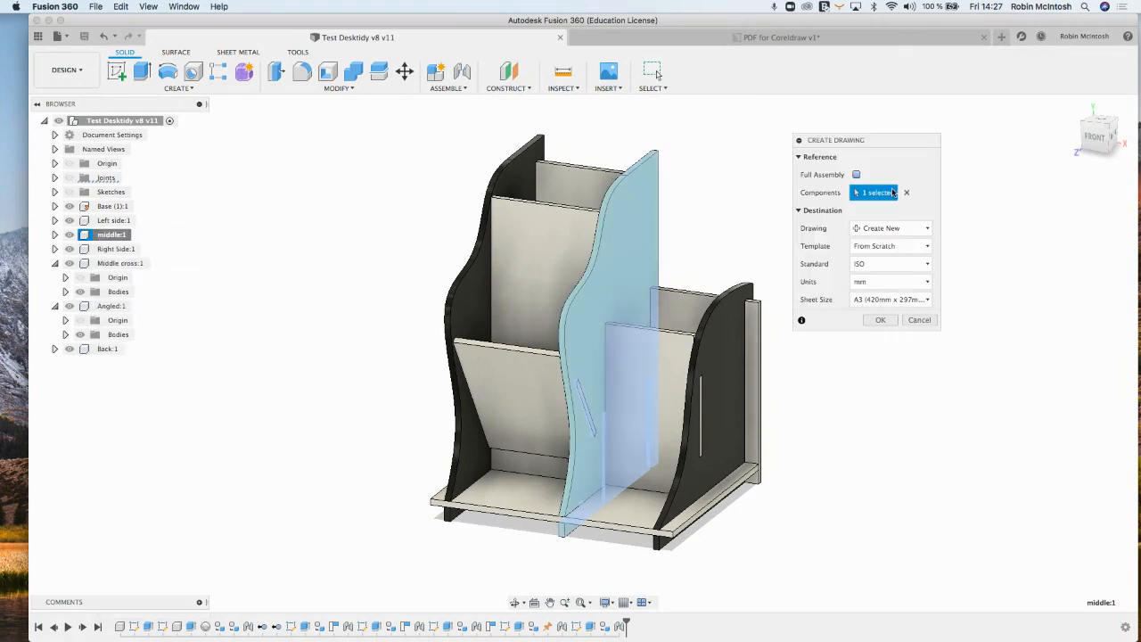
{"action": "left_click", "coordinate": [876, 229]}
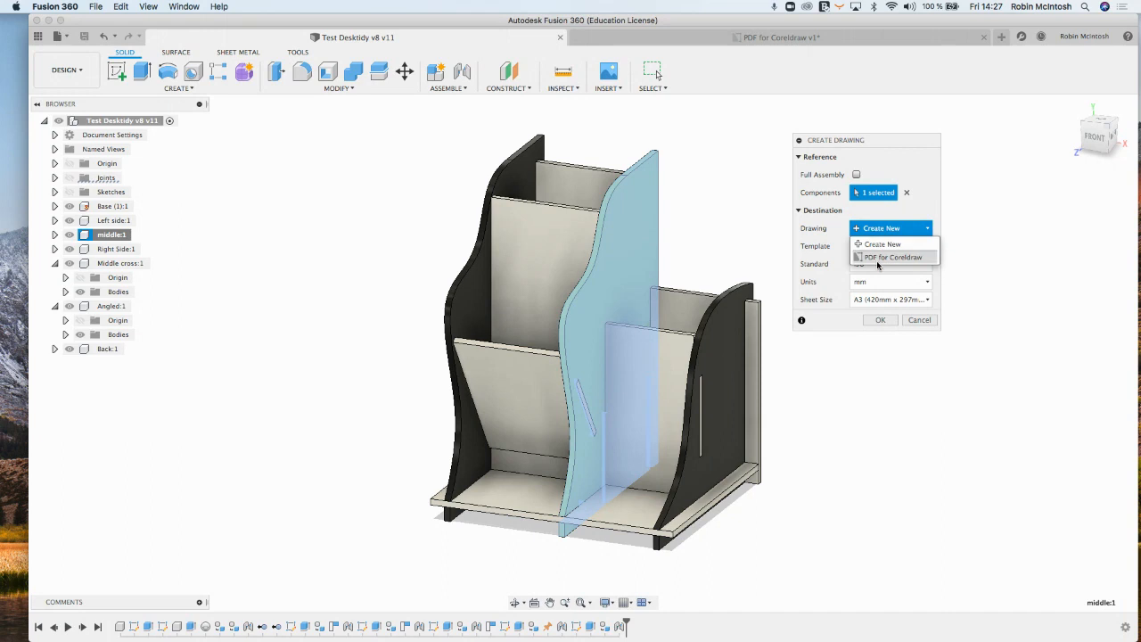
{"action": "left_click", "coordinate": [876, 256]}
{"action": "left_click", "coordinate": [878, 246]}
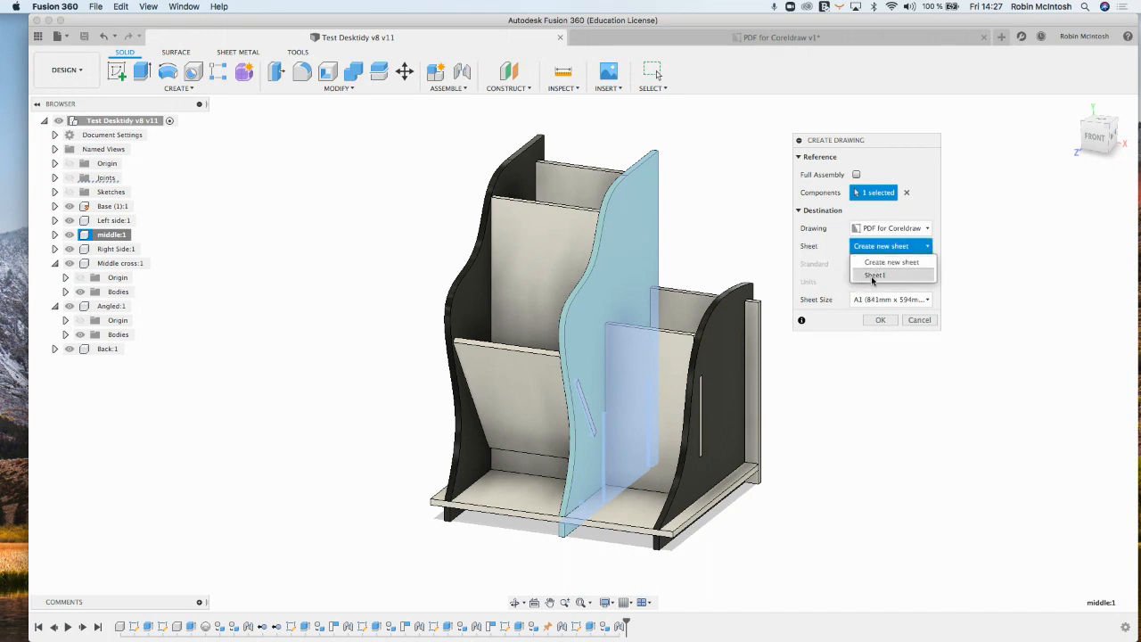
{"action": "left_click", "coordinate": [875, 275]}
{"action": "left_click", "coordinate": [880, 320]}
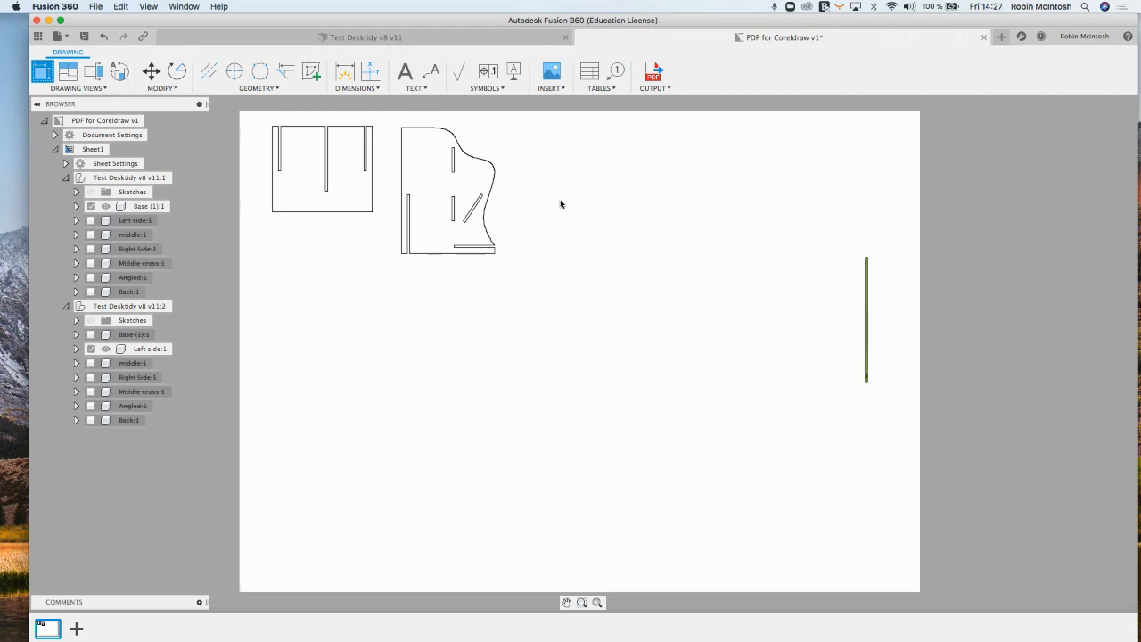
Step: Place the middle component's drawing view in Left orientation just to the right of the left side's view
{"action": "left_click", "coordinate": [1091, 175]}
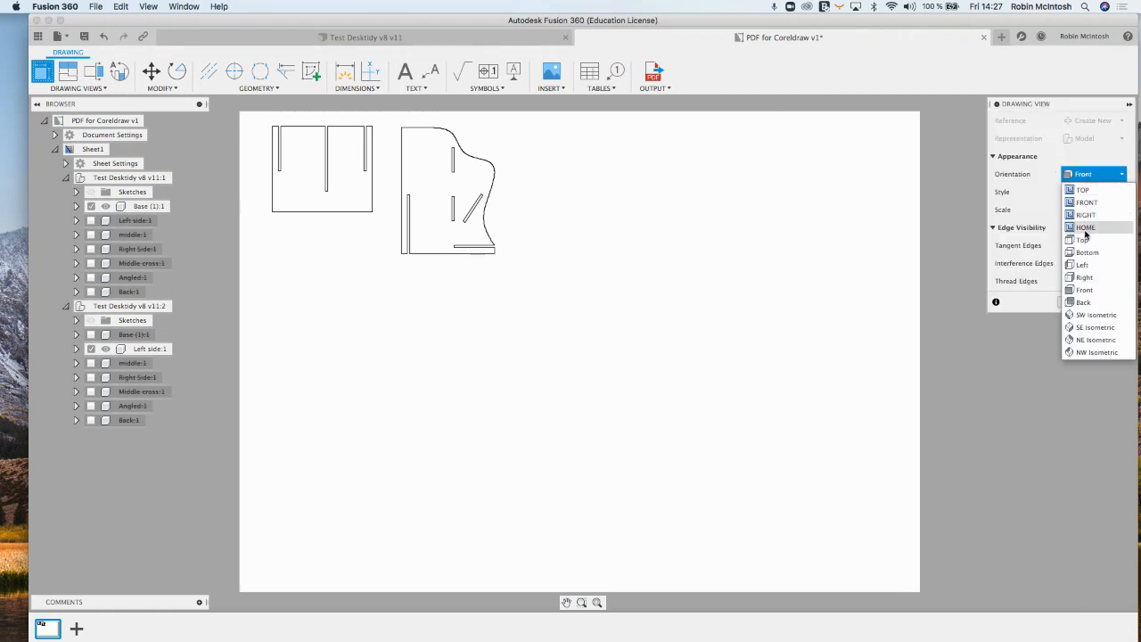
{"action": "left_click", "coordinate": [1081, 266]}
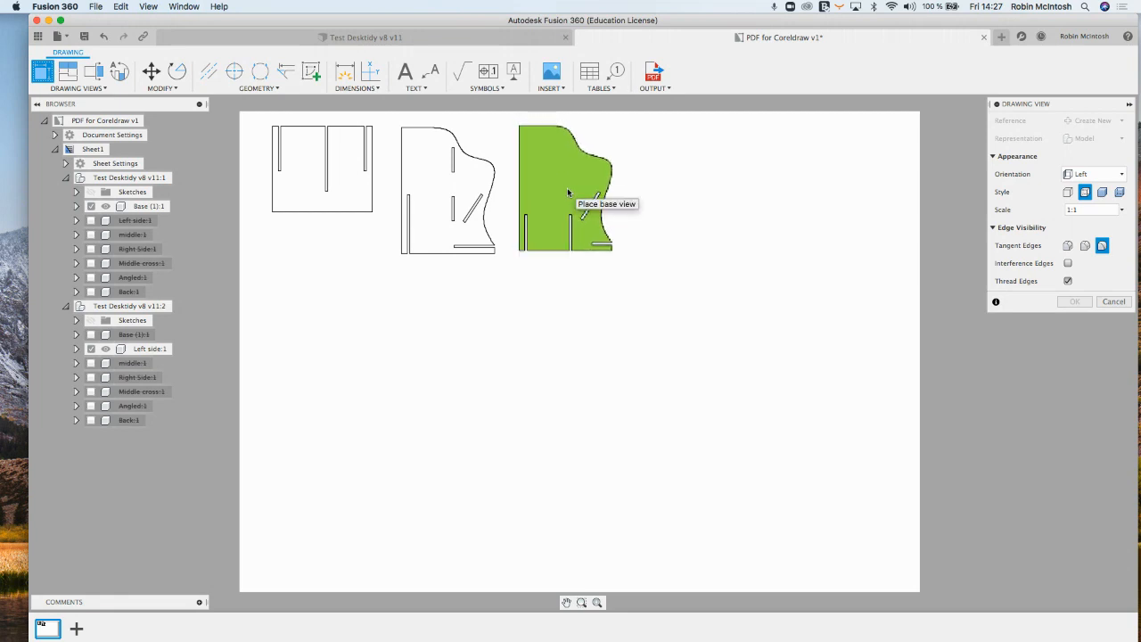
{"action": "left_click", "coordinate": [568, 192]}
{"action": "left_click", "coordinate": [1074, 302]}
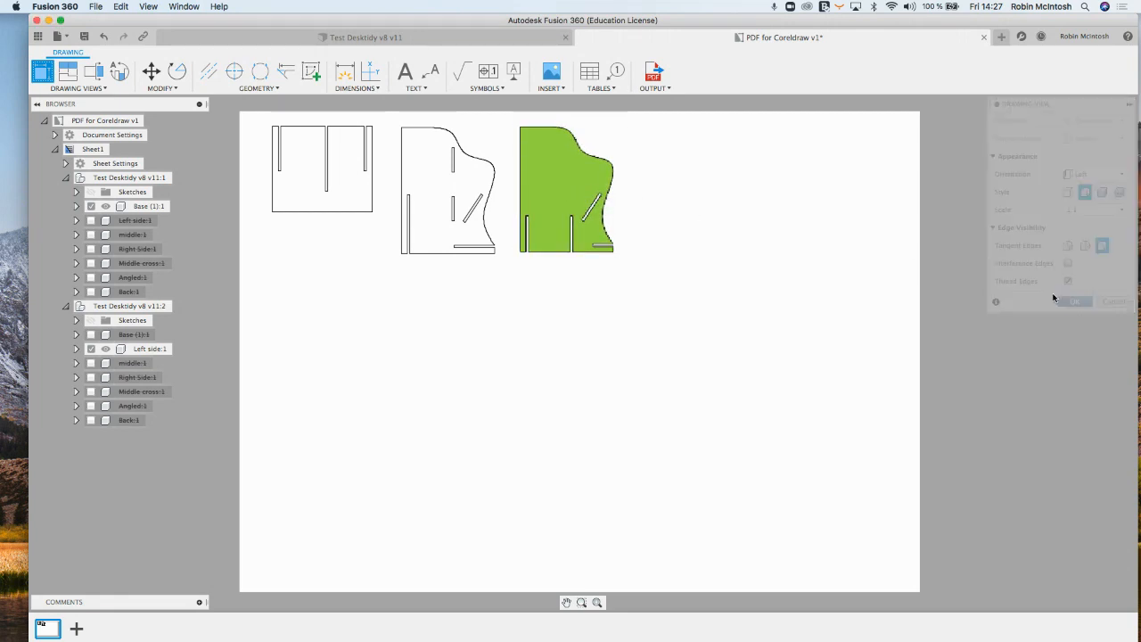
Step: Return to the desk tidy model and create a drawing of the Right Side component on Sheet1 of the PDF for Coreldraw drawing
{"action": "left_click", "coordinate": [458, 38]}
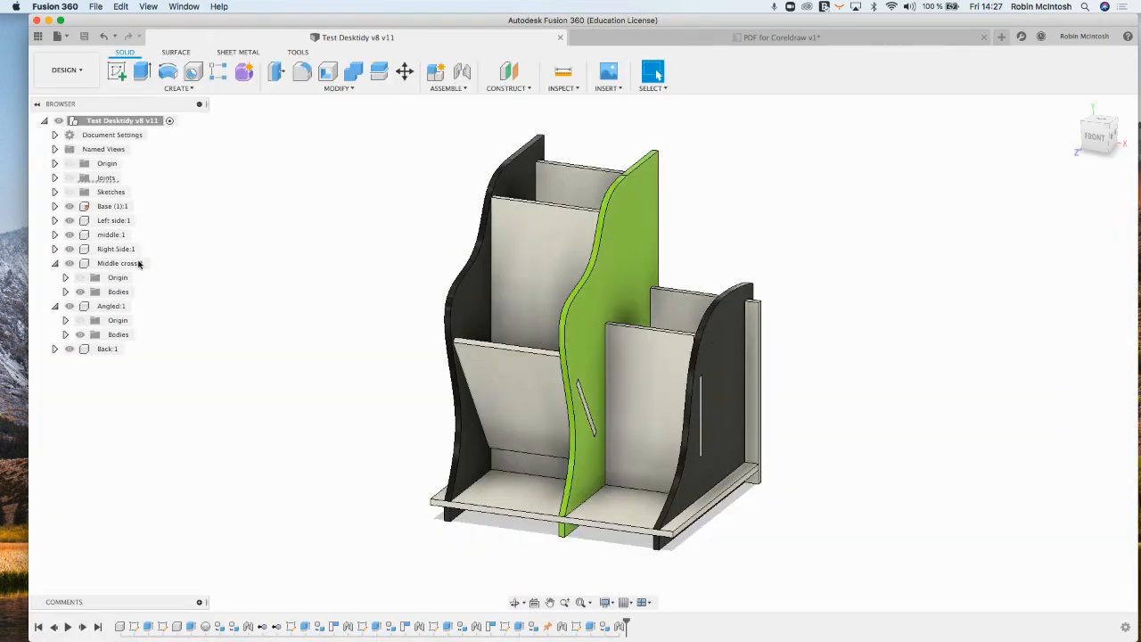
{"action": "left_click", "coordinate": [93, 249]}
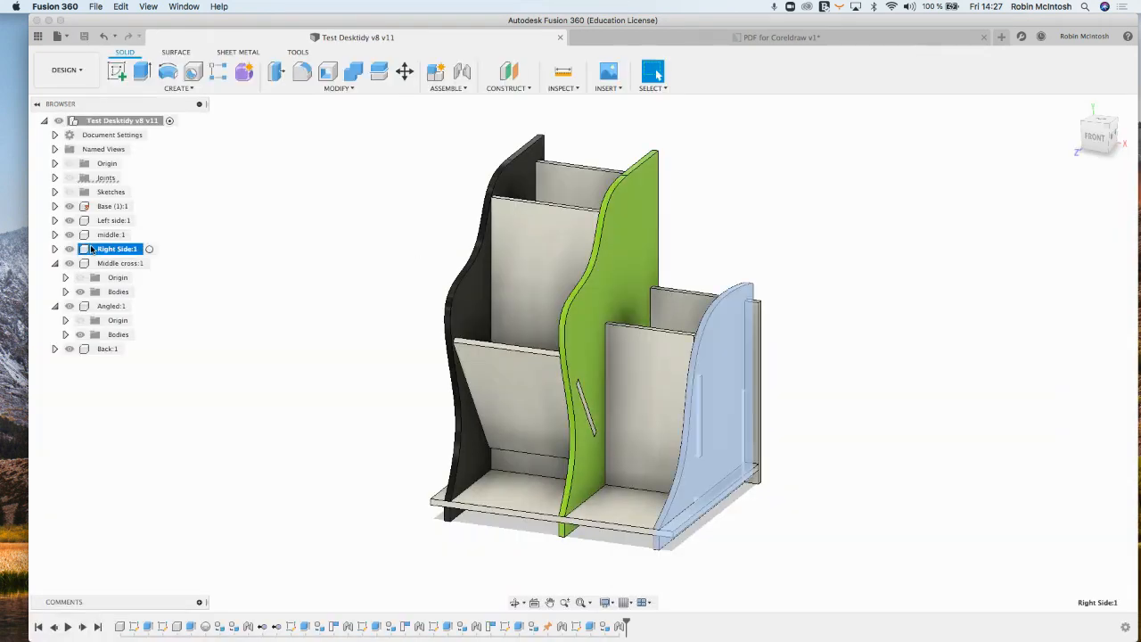
{"action": "right_click", "coordinate": [92, 249]}
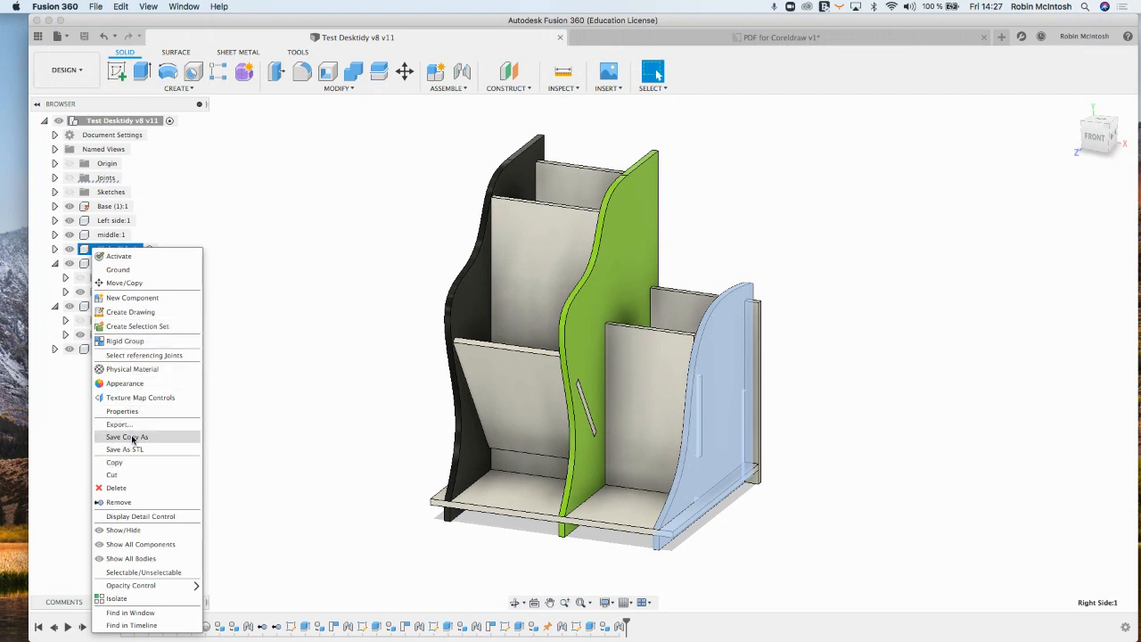
{"action": "left_click", "coordinate": [117, 313]}
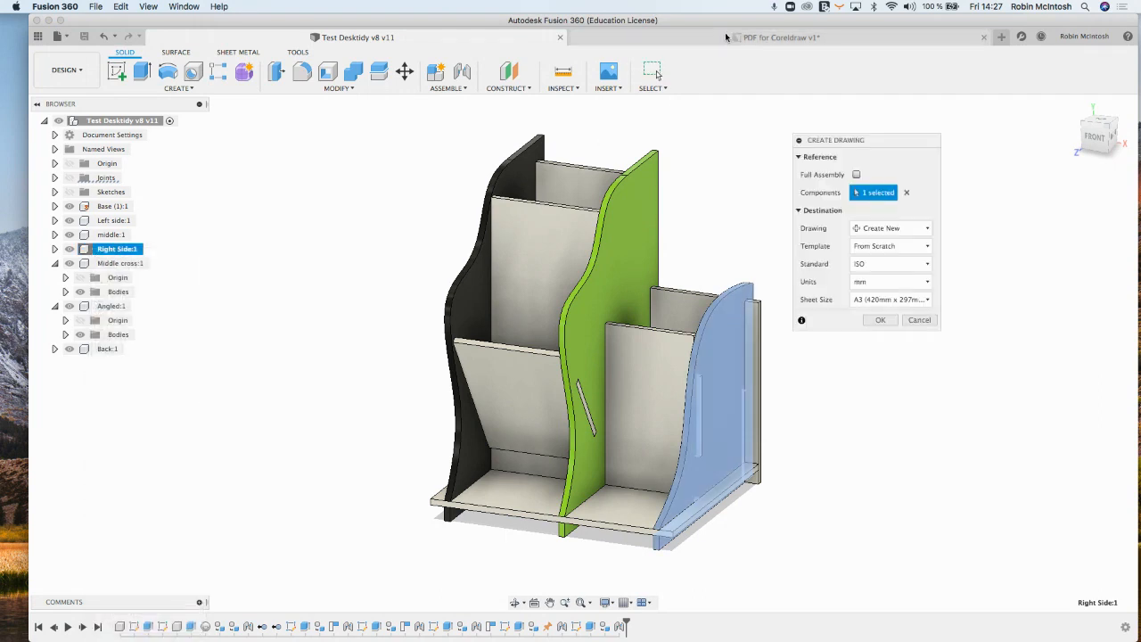
{"action": "left_click", "coordinate": [887, 229]}
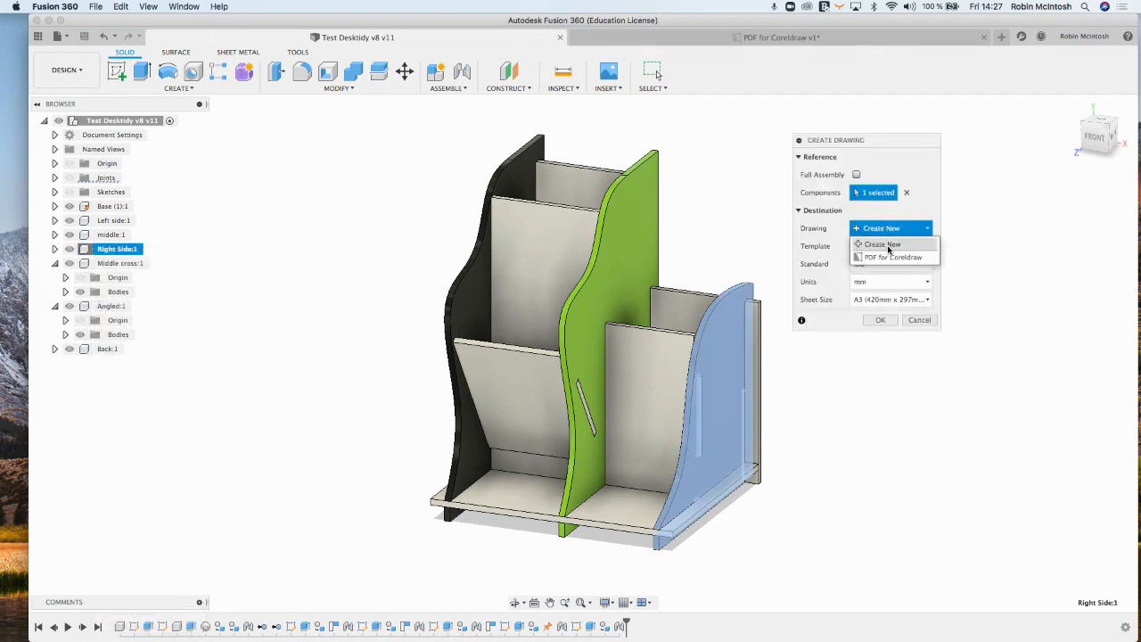
{"action": "left_click", "coordinate": [885, 255]}
{"action": "left_click", "coordinate": [886, 249]}
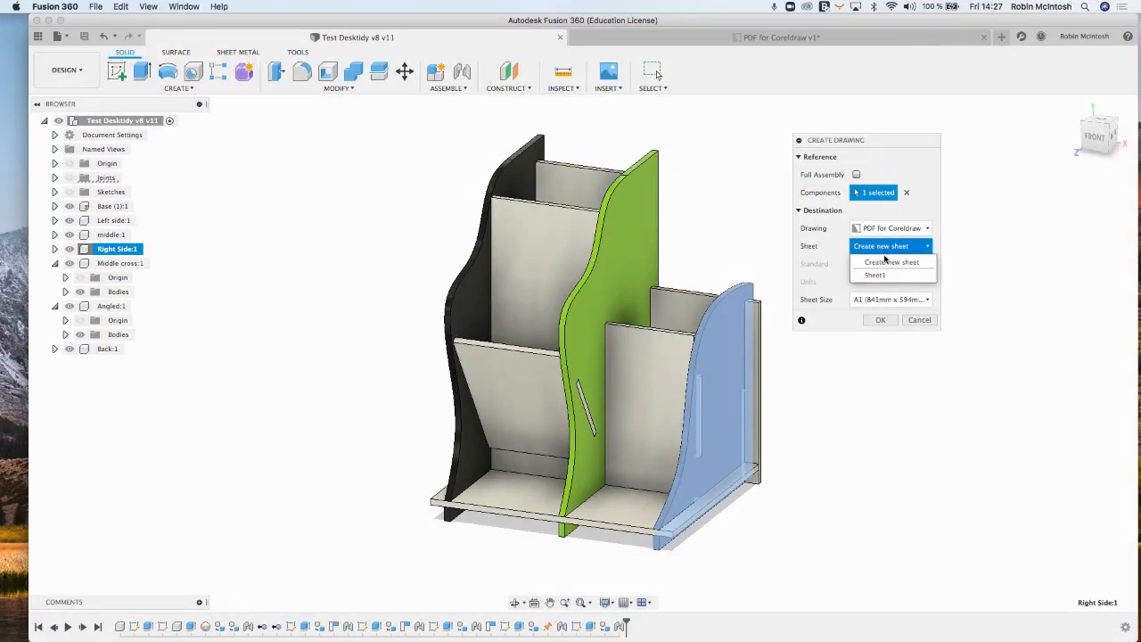
{"action": "left_click", "coordinate": [875, 276]}
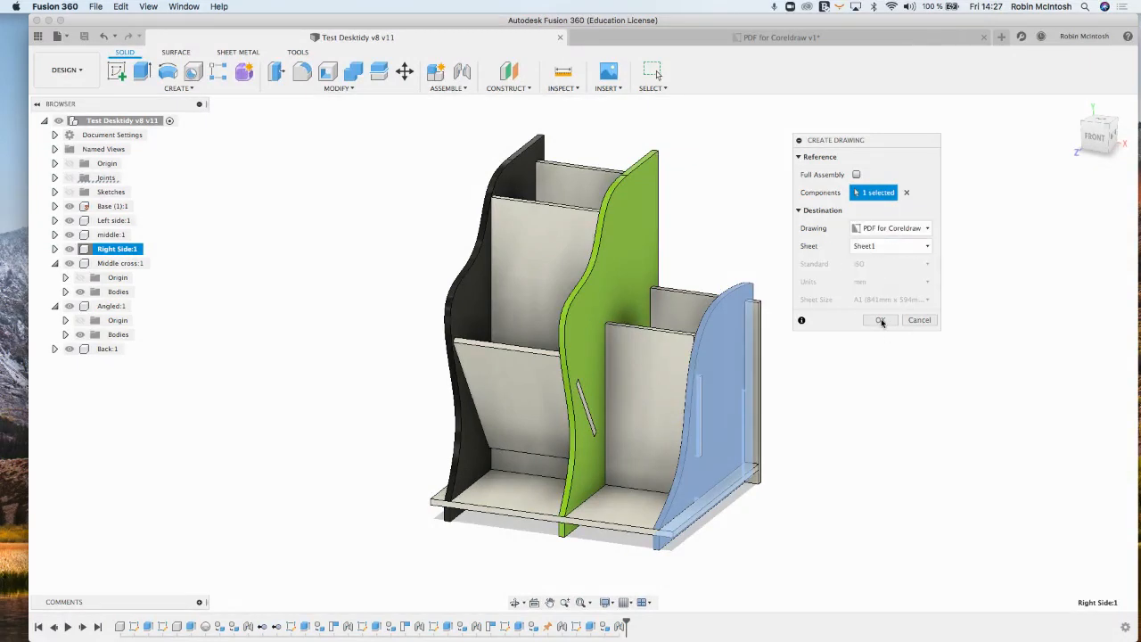
{"action": "left_click", "coordinate": [880, 320]}
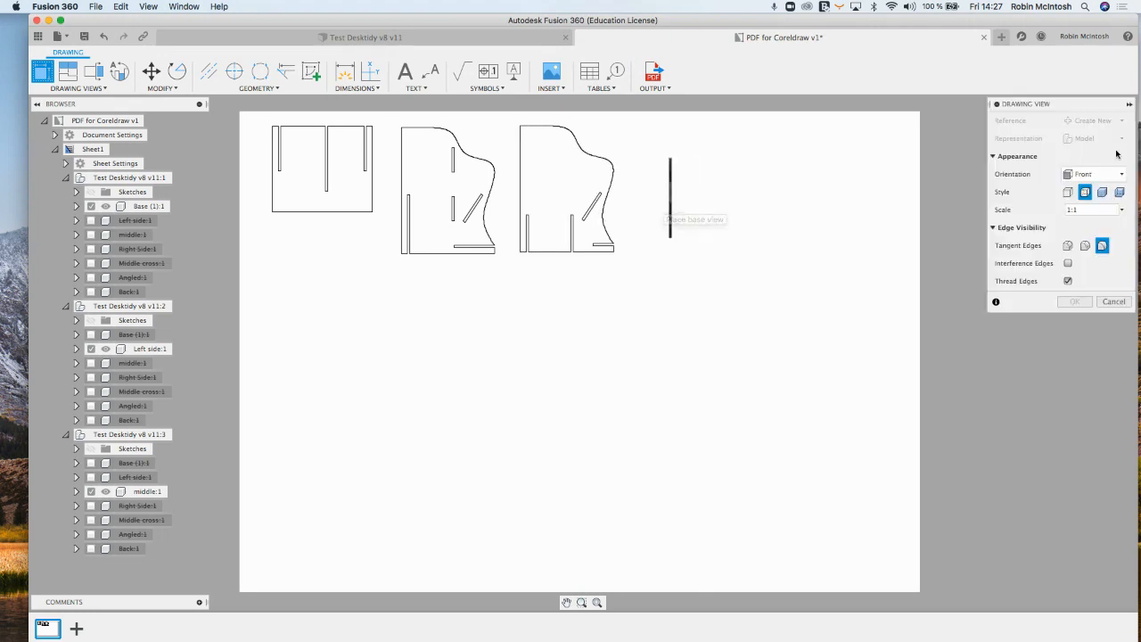
Step: Place the right side's drawing view in Right orientation just to the right of the middle component's view
{"action": "left_click", "coordinate": [1114, 175]}
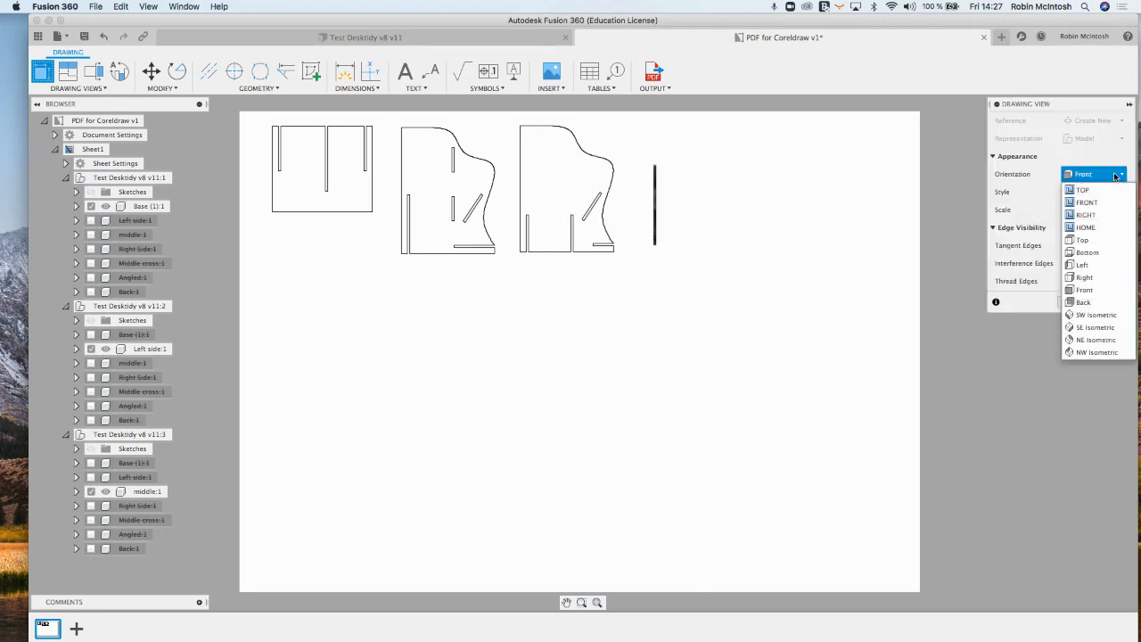
{"action": "left_click", "coordinate": [1079, 276]}
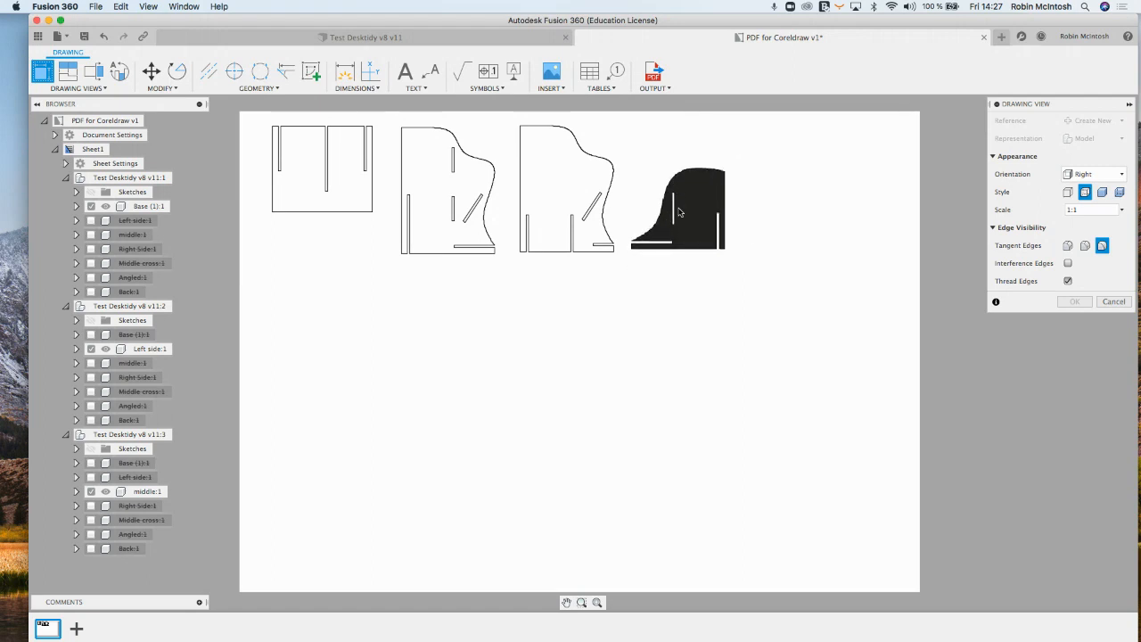
{"action": "left_click", "coordinate": [678, 214]}
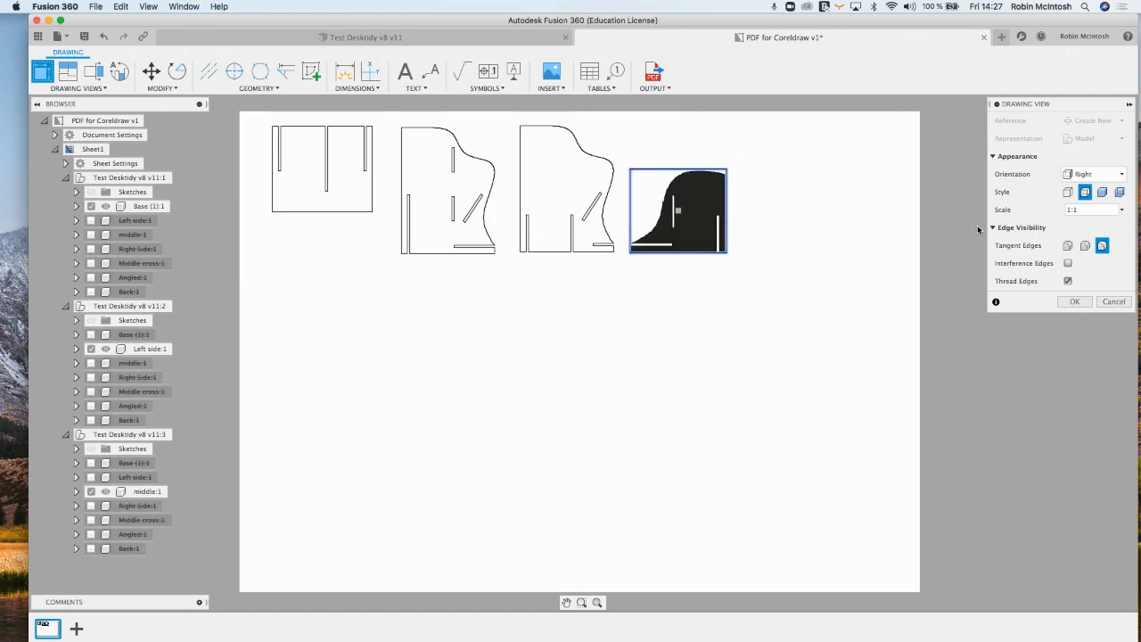
{"action": "left_click", "coordinate": [1078, 300]}
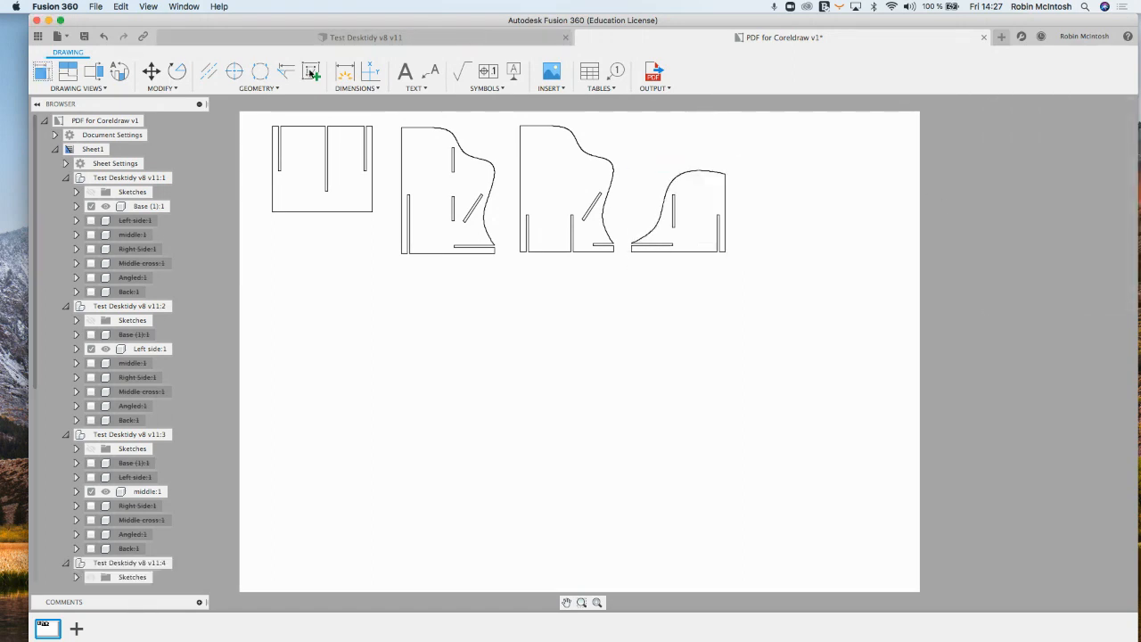
Step: From the desk tidy model, add the Middle cross component to Sheet1 of PDF for Coreldraw and place its Front view below the base view
{"action": "left_click", "coordinate": [241, 40]}
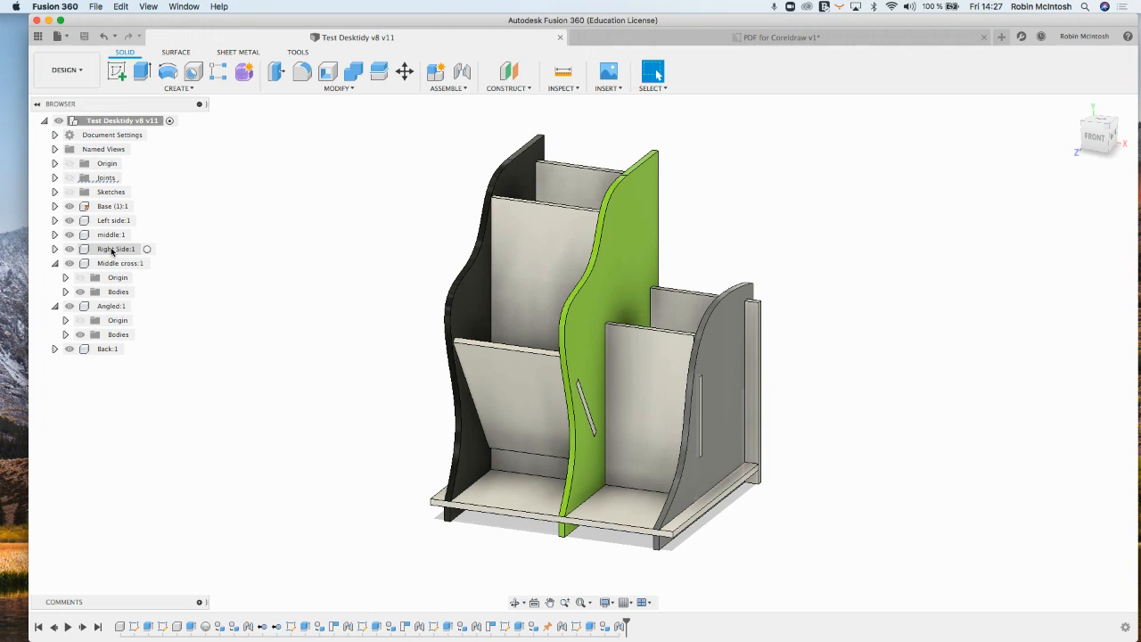
{"action": "left_click", "coordinate": [109, 264]}
{"action": "right_click", "coordinate": [110, 265]}
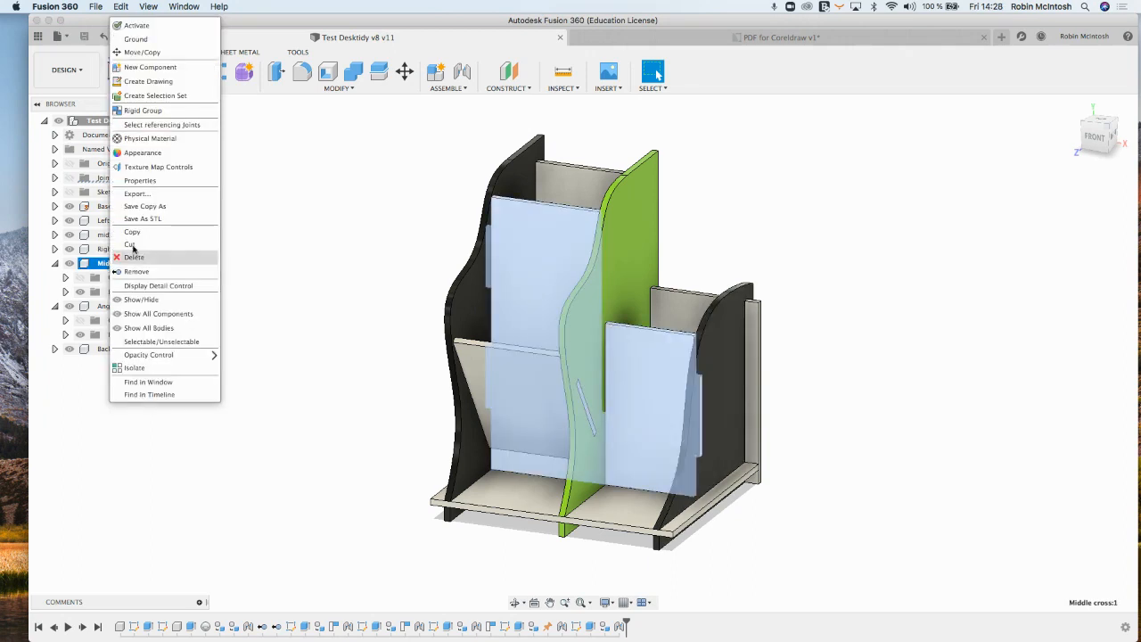
{"action": "left_click", "coordinate": [145, 81]}
{"action": "left_click", "coordinate": [890, 229]}
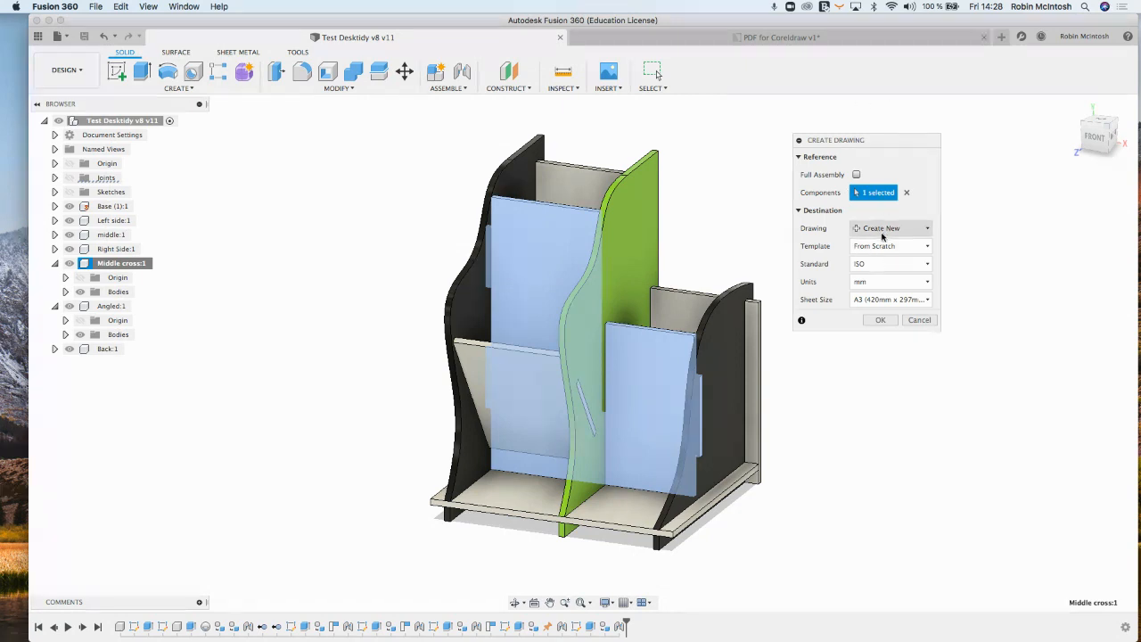
{"action": "left_click", "coordinate": [886, 261]}
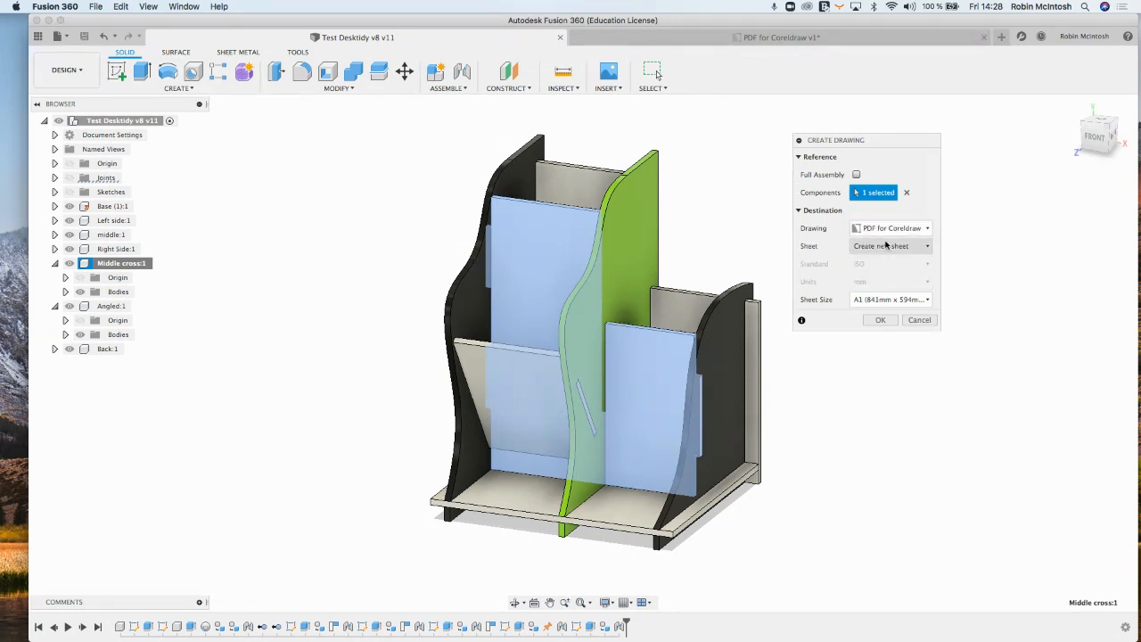
{"action": "left_click", "coordinate": [887, 246]}
{"action": "left_click", "coordinate": [878, 275]}
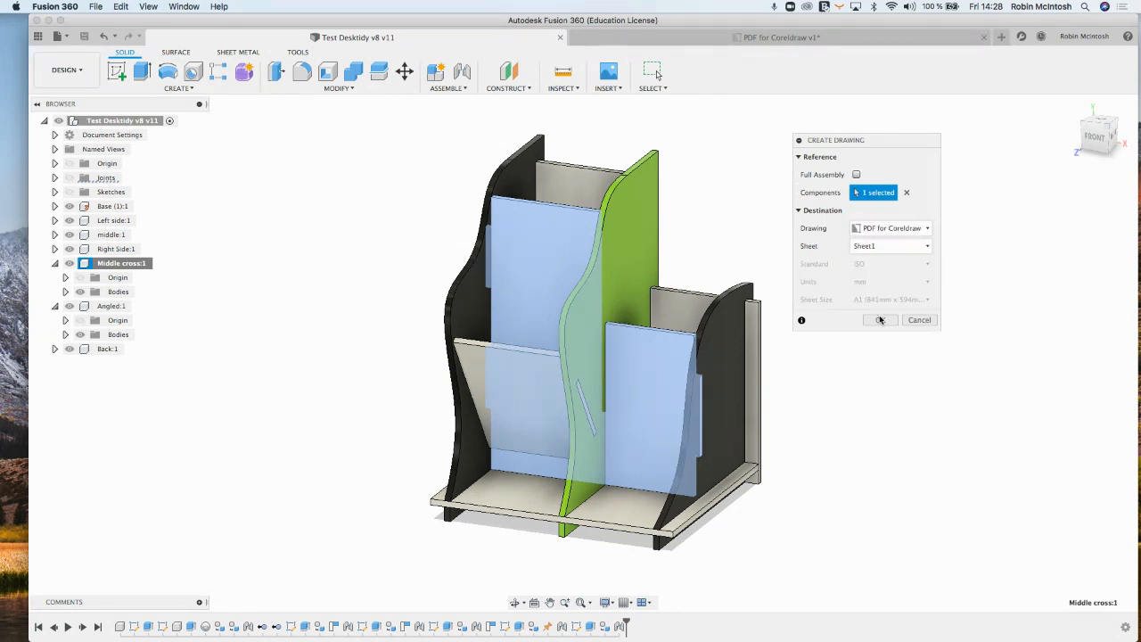
{"action": "left_click", "coordinate": [880, 320]}
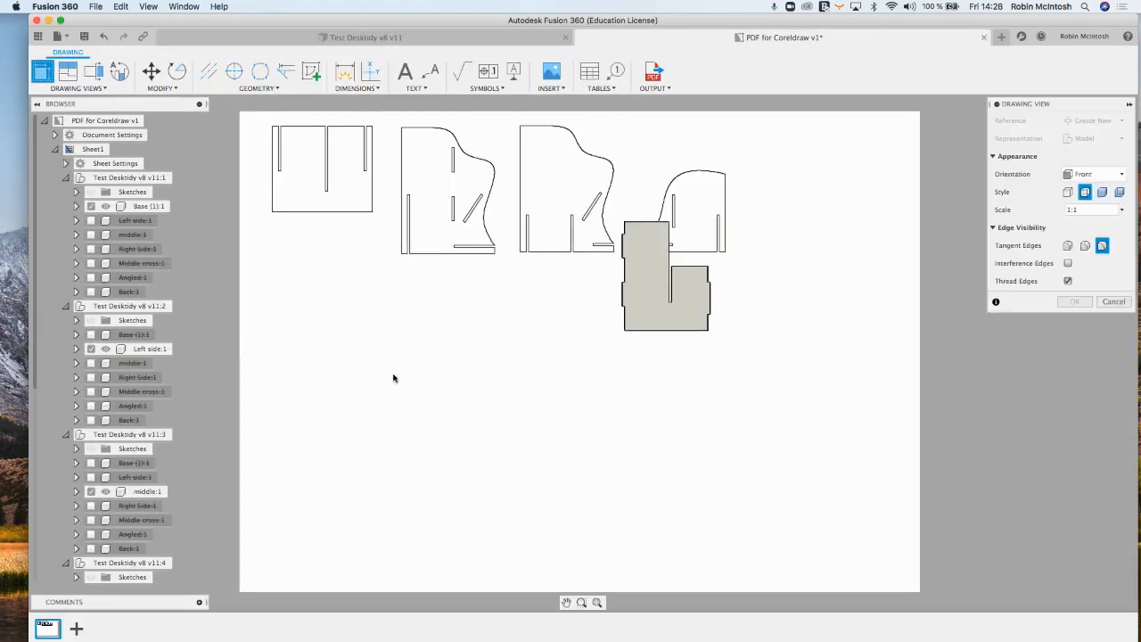
{"action": "left_click", "coordinate": [328, 311]}
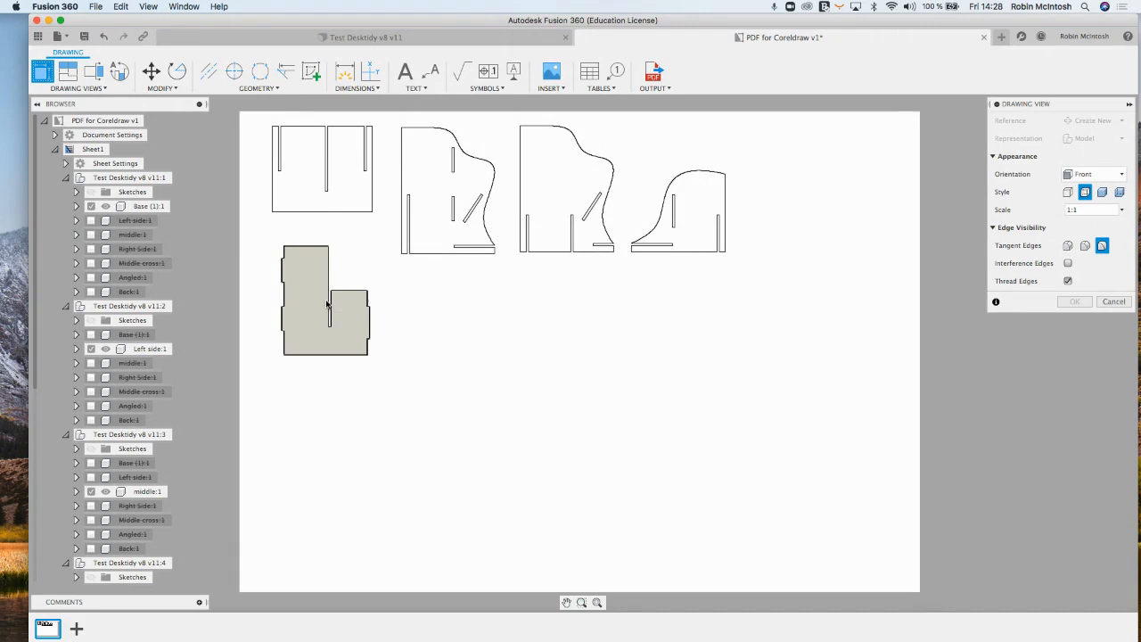
{"action": "left_click", "coordinate": [1074, 302]}
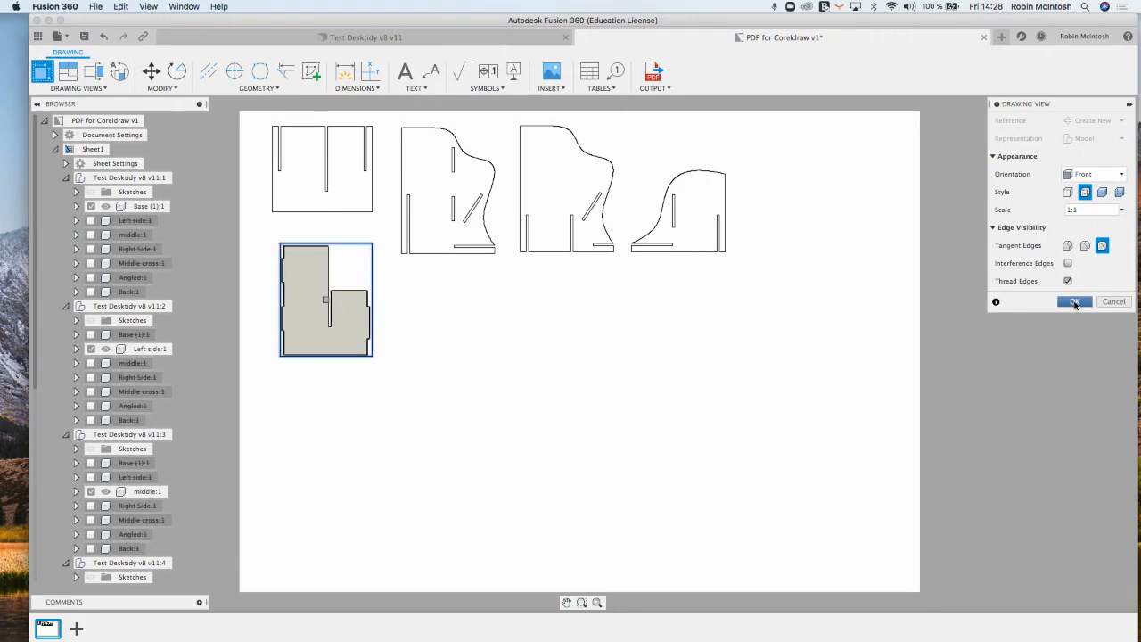
Step: From the desk tidy model, add the Back component to Sheet1 of PDF for Coreldraw and place its Front view beside the middle cross view
{"action": "left_click", "coordinate": [438, 40]}
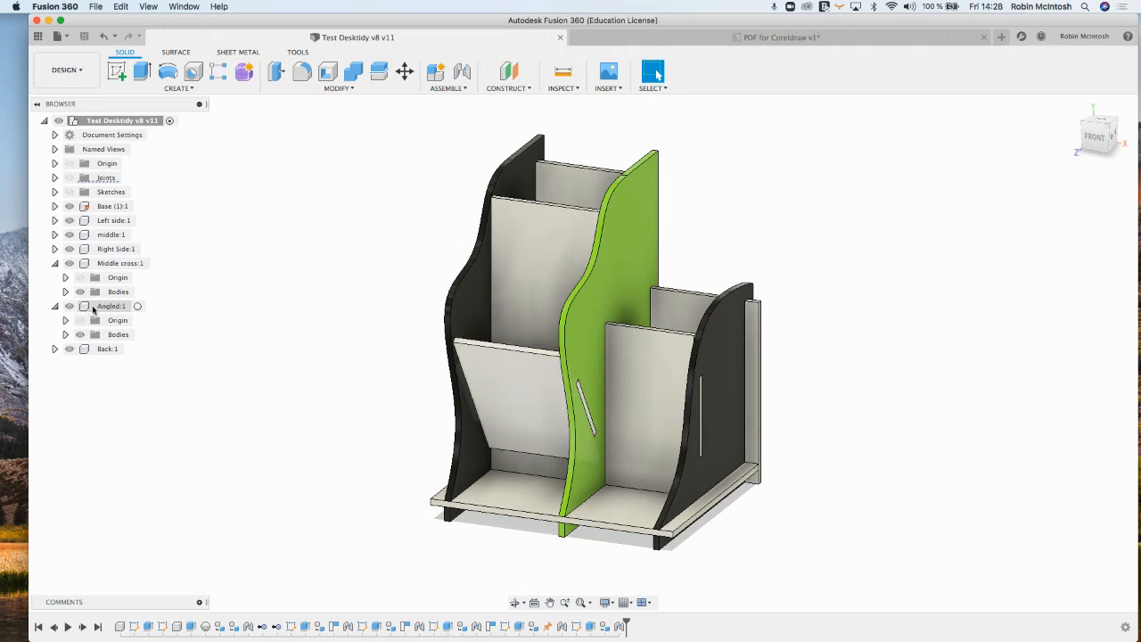
{"action": "left_click", "coordinate": [95, 349]}
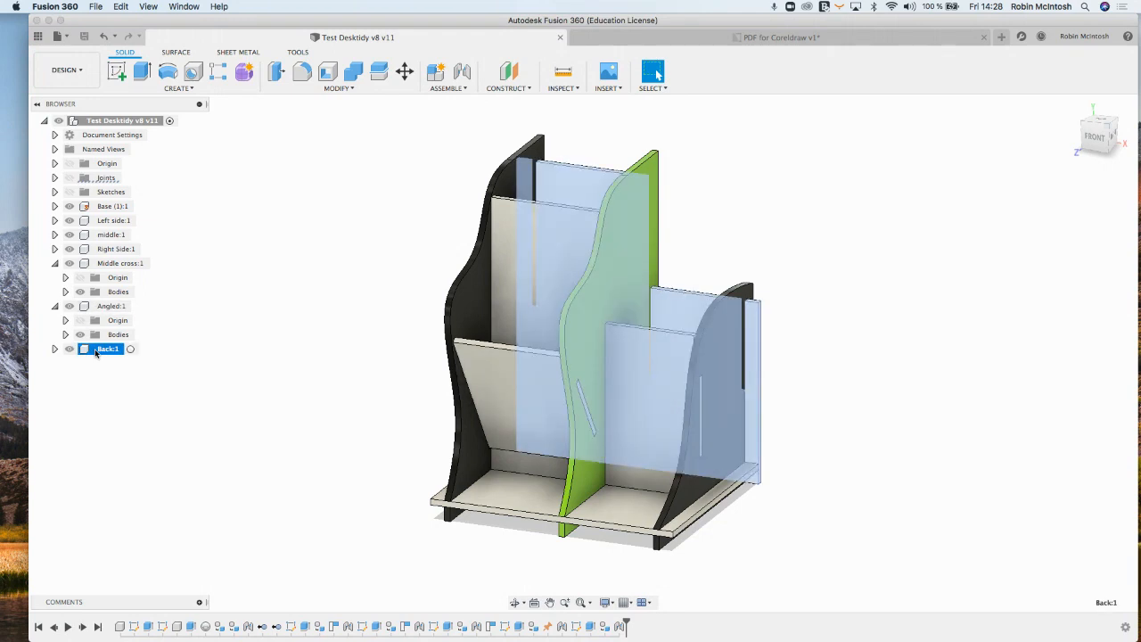
{"action": "right_click", "coordinate": [95, 351]}
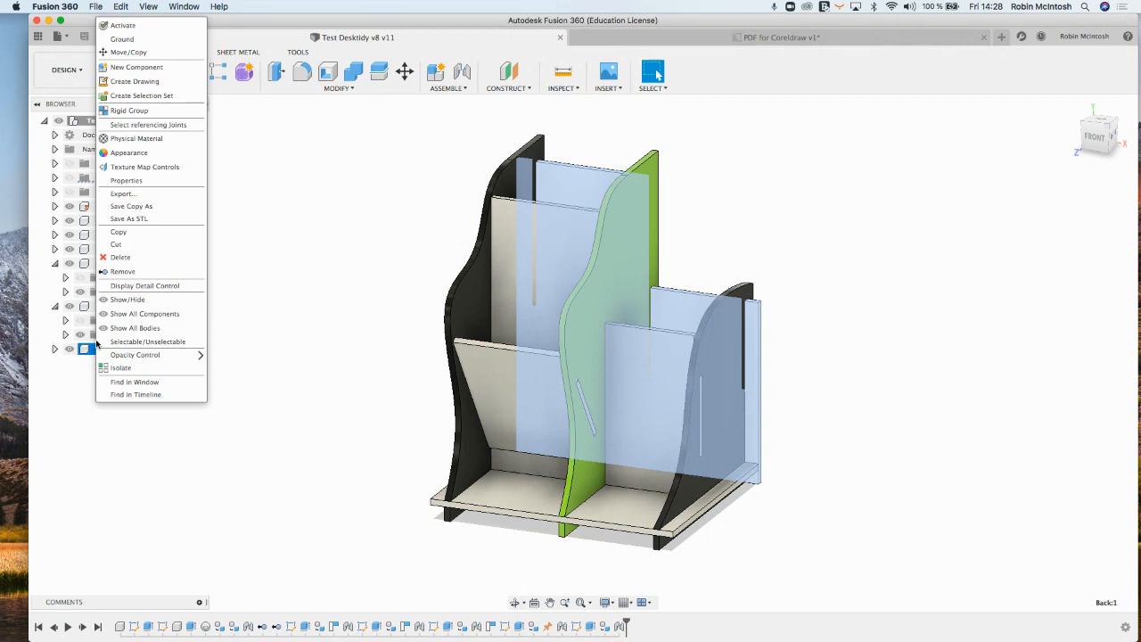
{"action": "left_click", "coordinate": [136, 82]}
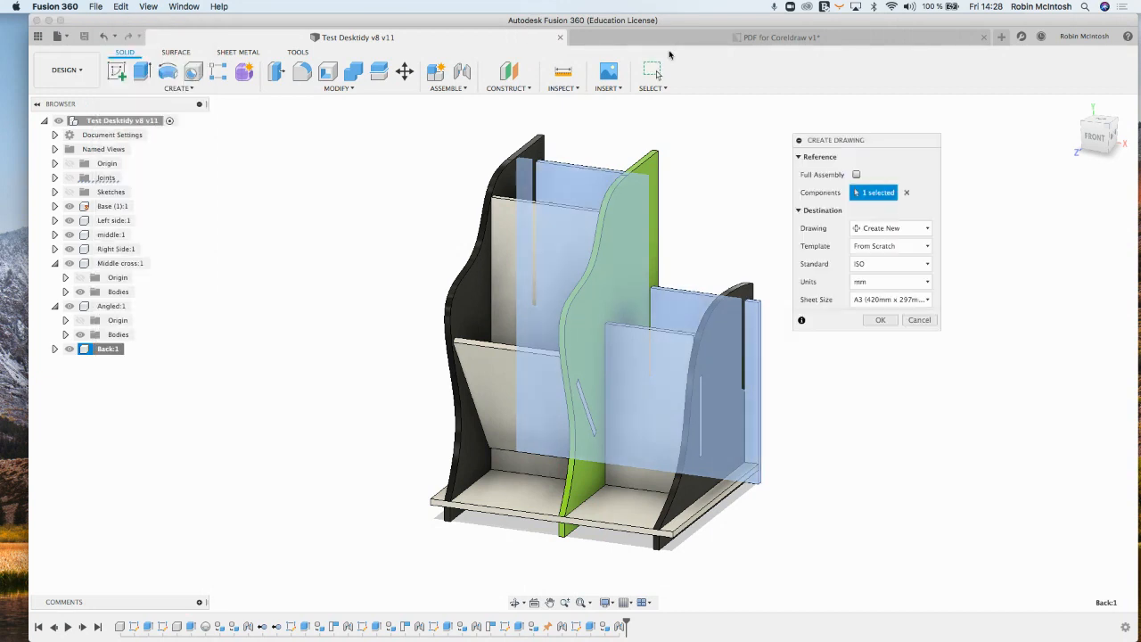
{"action": "left_click", "coordinate": [891, 228]}
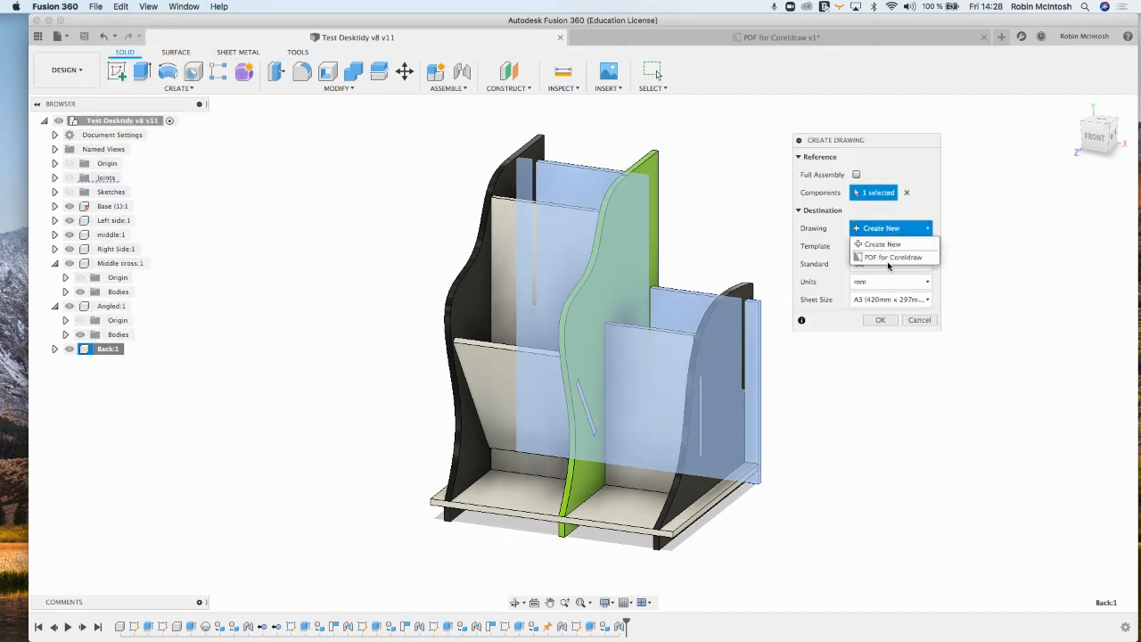
{"action": "left_click", "coordinate": [889, 258]}
{"action": "left_click", "coordinate": [885, 247]}
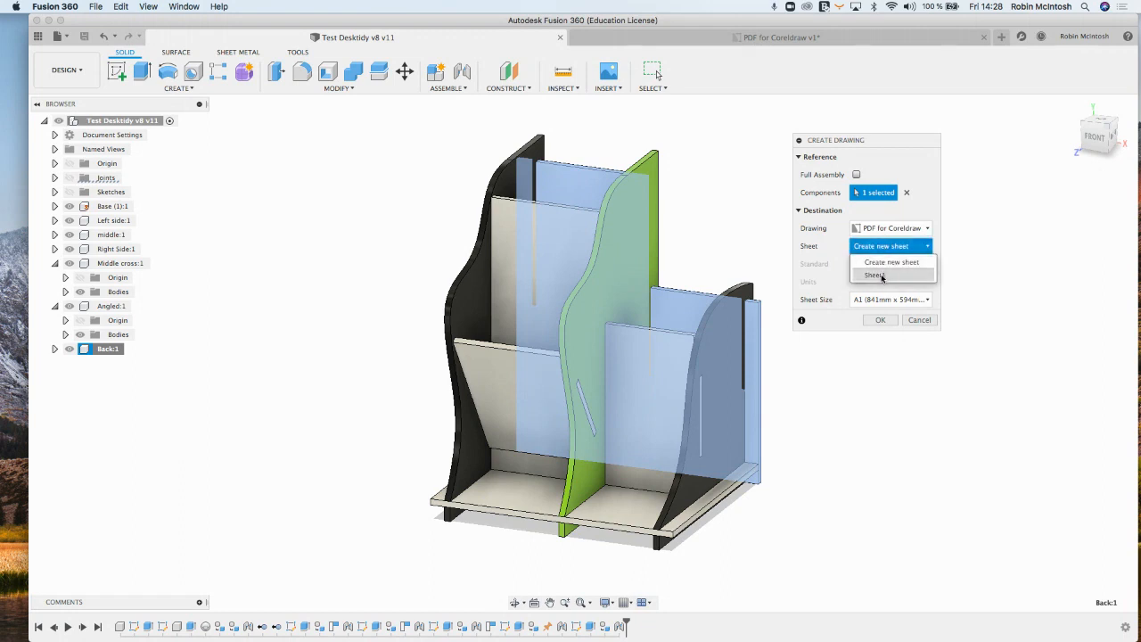
{"action": "left_click", "coordinate": [875, 274]}
{"action": "left_click", "coordinate": [883, 321]}
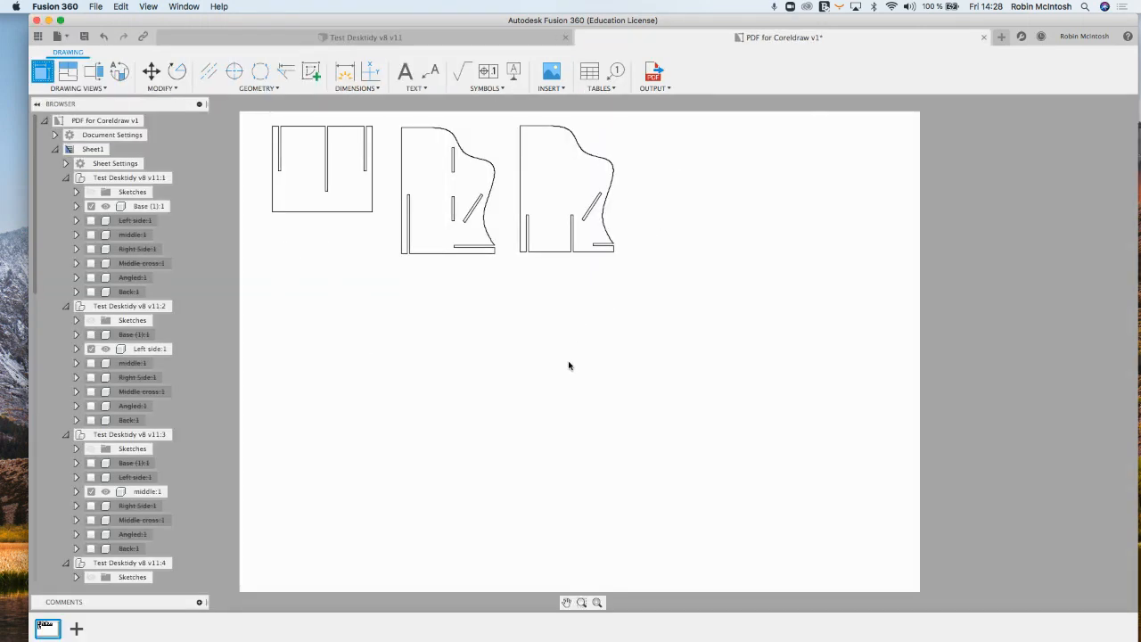
{"action": "left_click", "coordinate": [467, 336]}
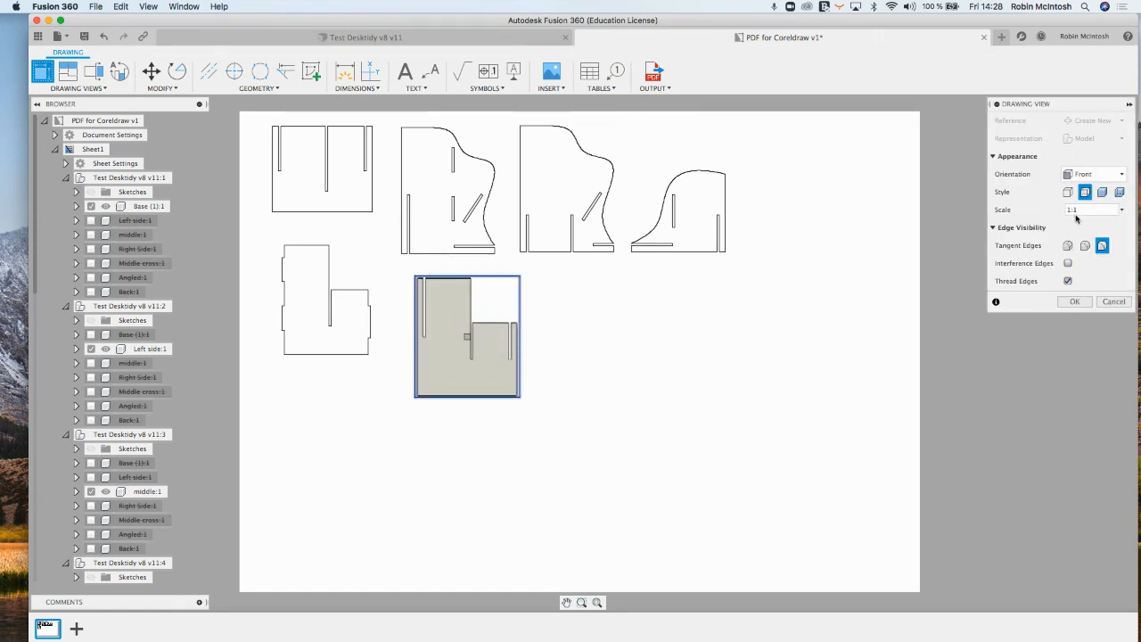
{"action": "left_click", "coordinate": [1074, 302]}
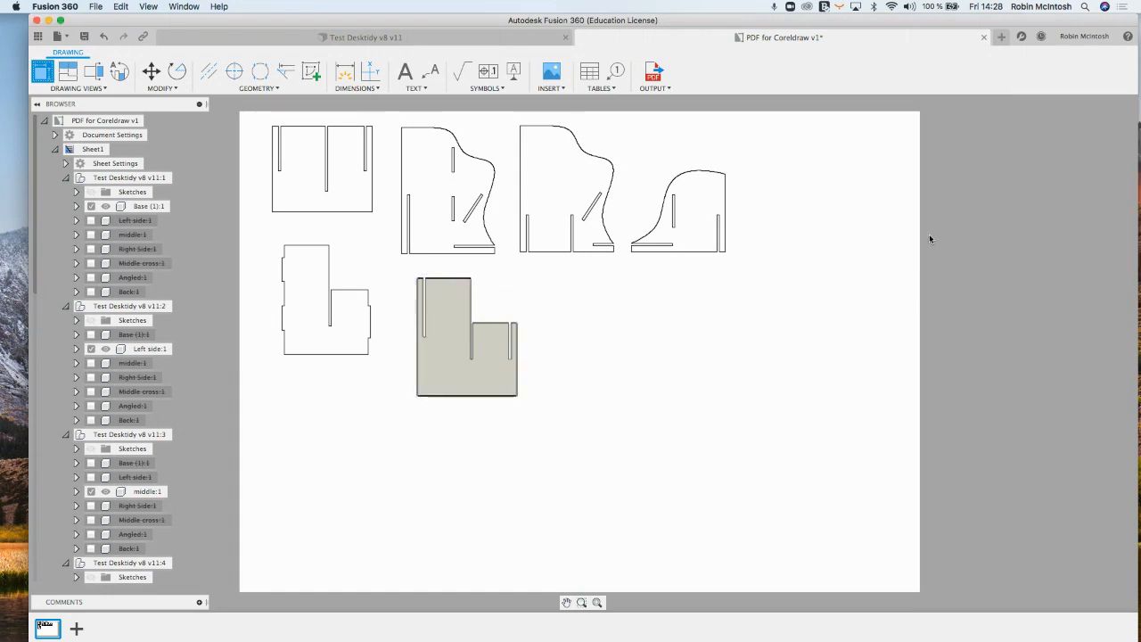
Step: From the desk tidy model, add the Angled component to Sheet1 of PDF for Coreldraw and place its Front view beside the back view
{"action": "left_click", "coordinate": [486, 39]}
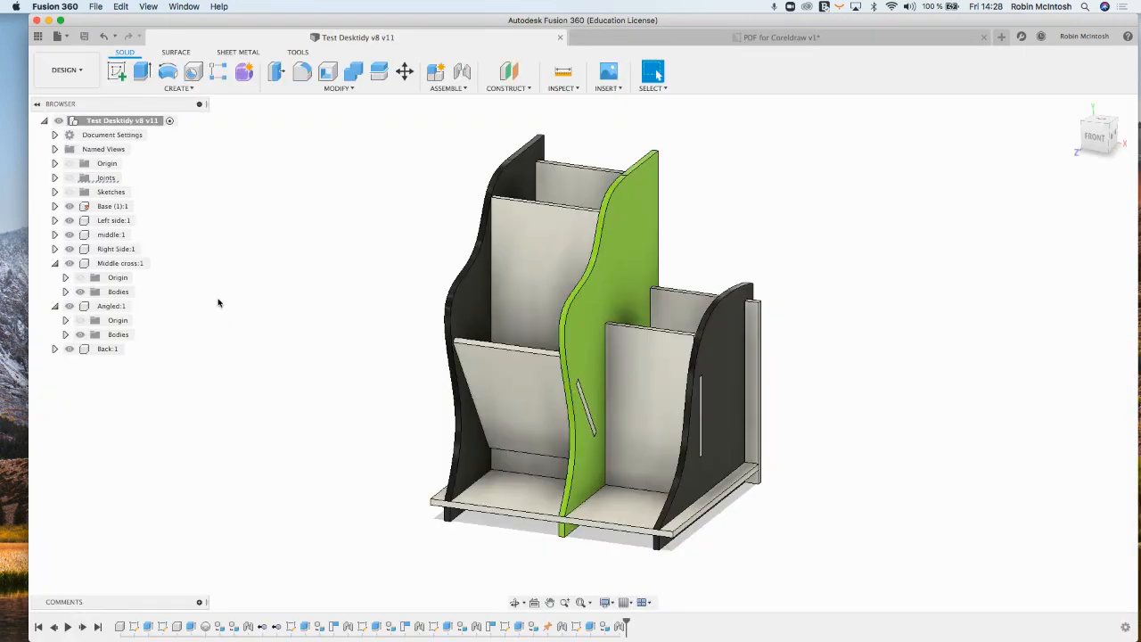
{"action": "left_click", "coordinate": [97, 310]}
{"action": "right_click", "coordinate": [94, 309]}
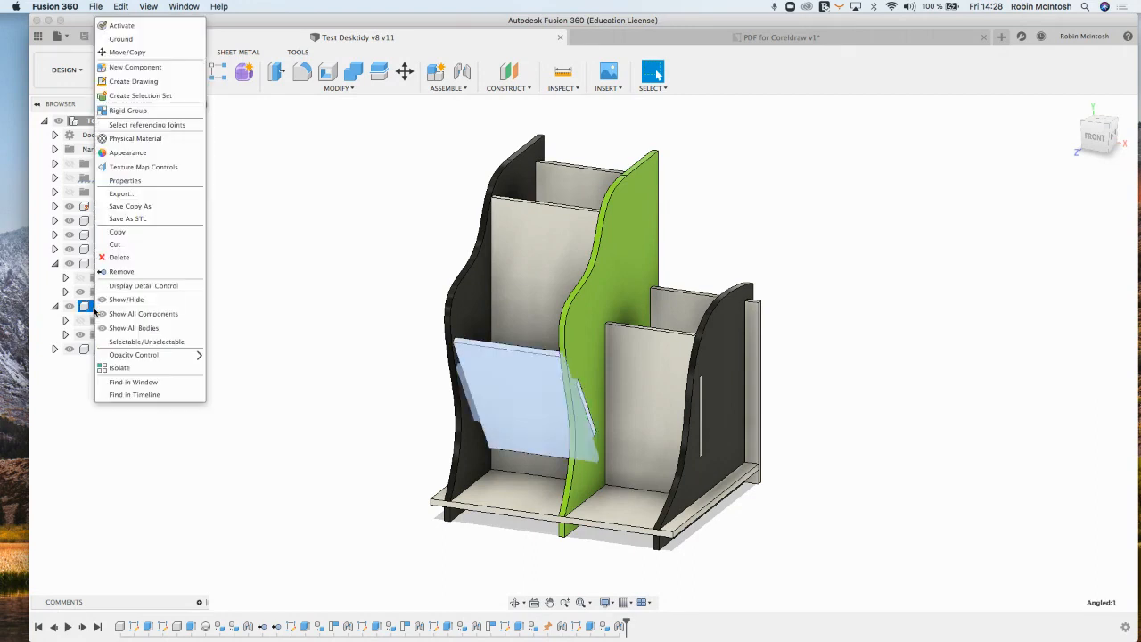
{"action": "left_click", "coordinate": [133, 81]}
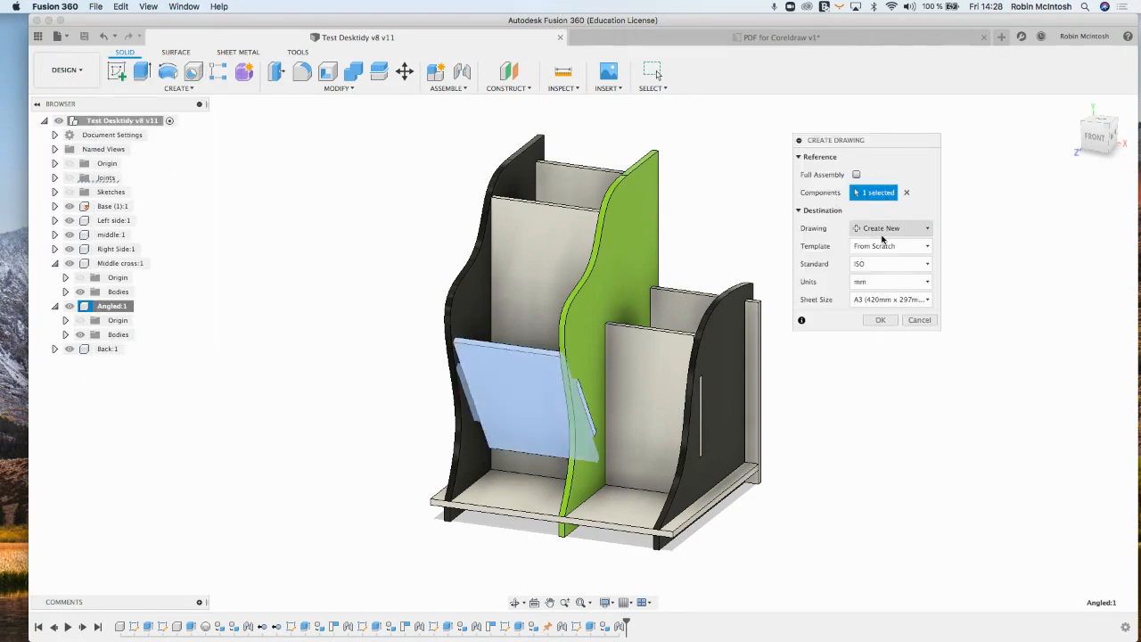
{"action": "left_click", "coordinate": [876, 231]}
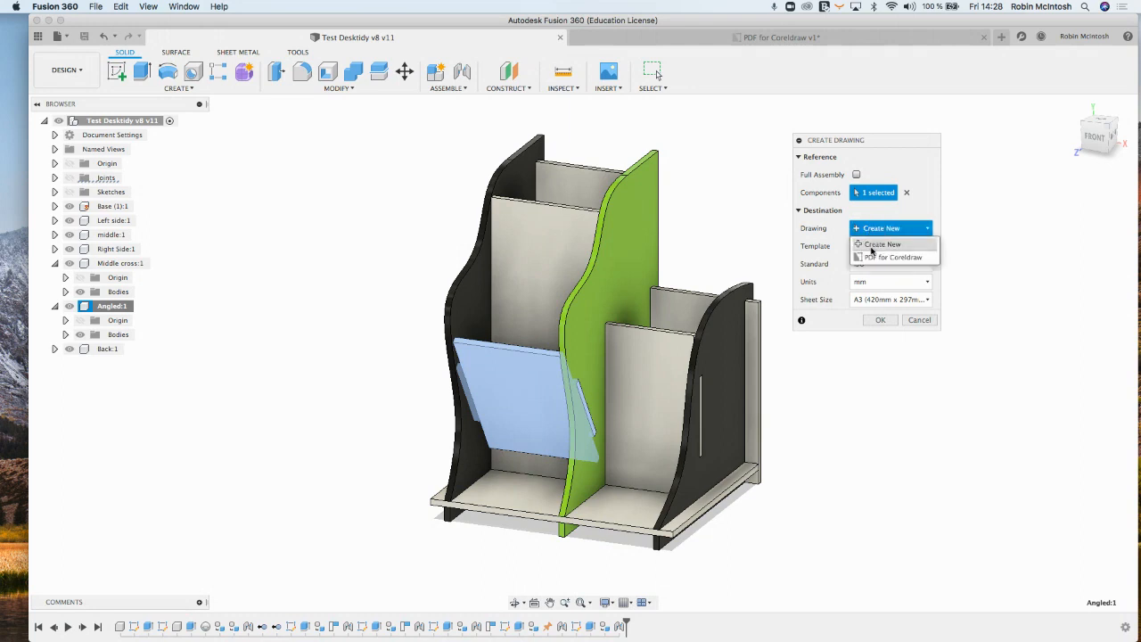
{"action": "left_click", "coordinate": [871, 256]}
{"action": "left_click", "coordinate": [872, 257]}
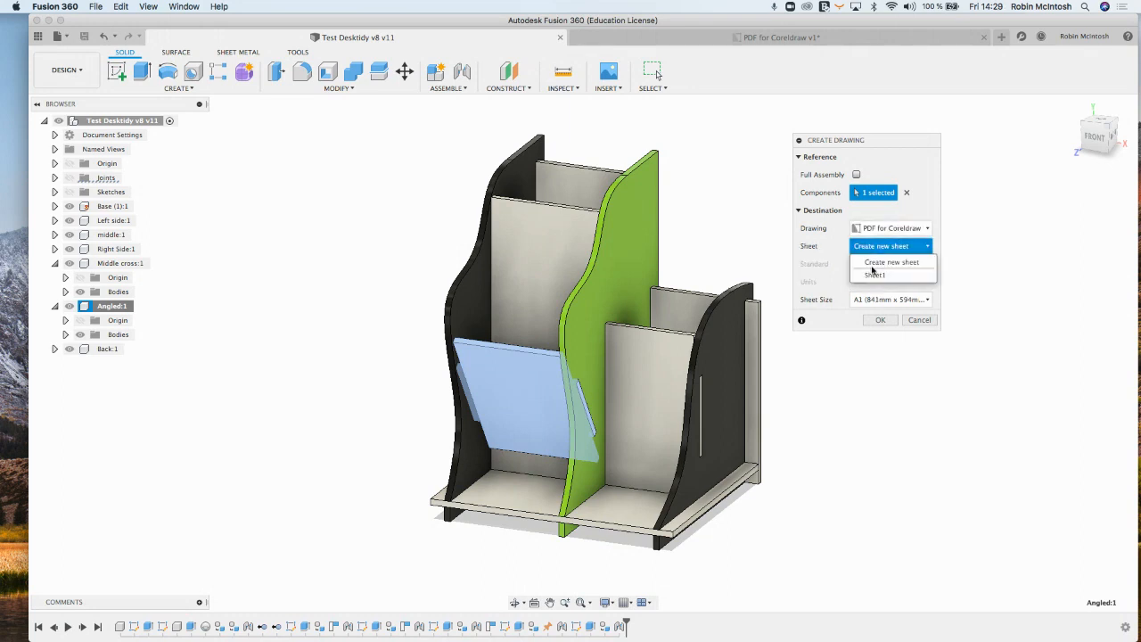
{"action": "left_click", "coordinate": [872, 276]}
{"action": "left_click", "coordinate": [881, 320]}
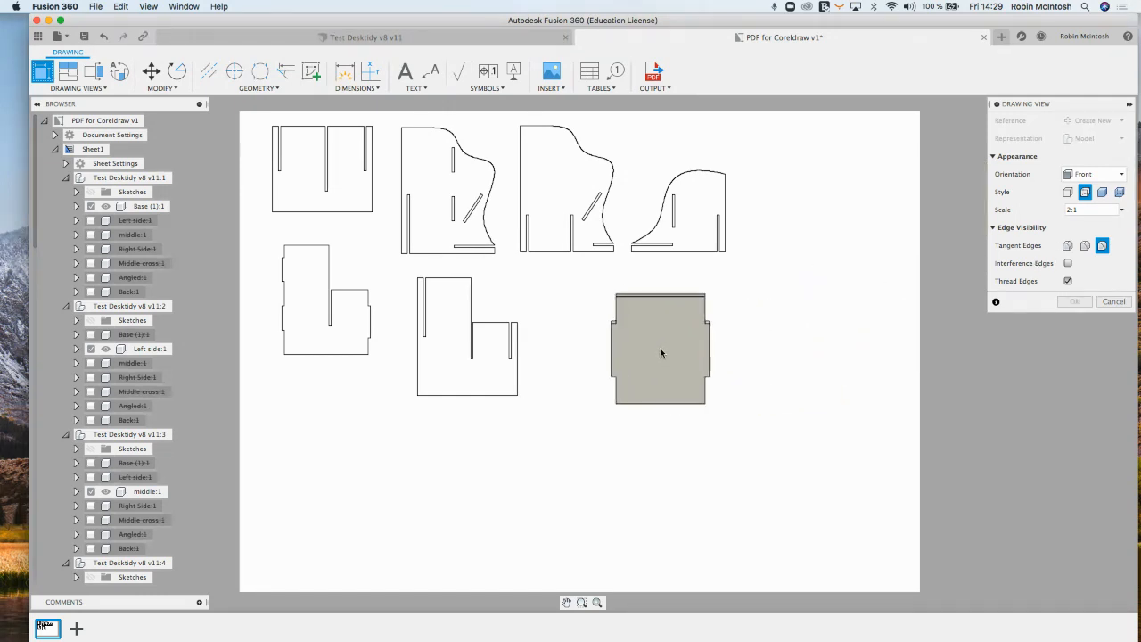
{"action": "left_click", "coordinate": [658, 355]}
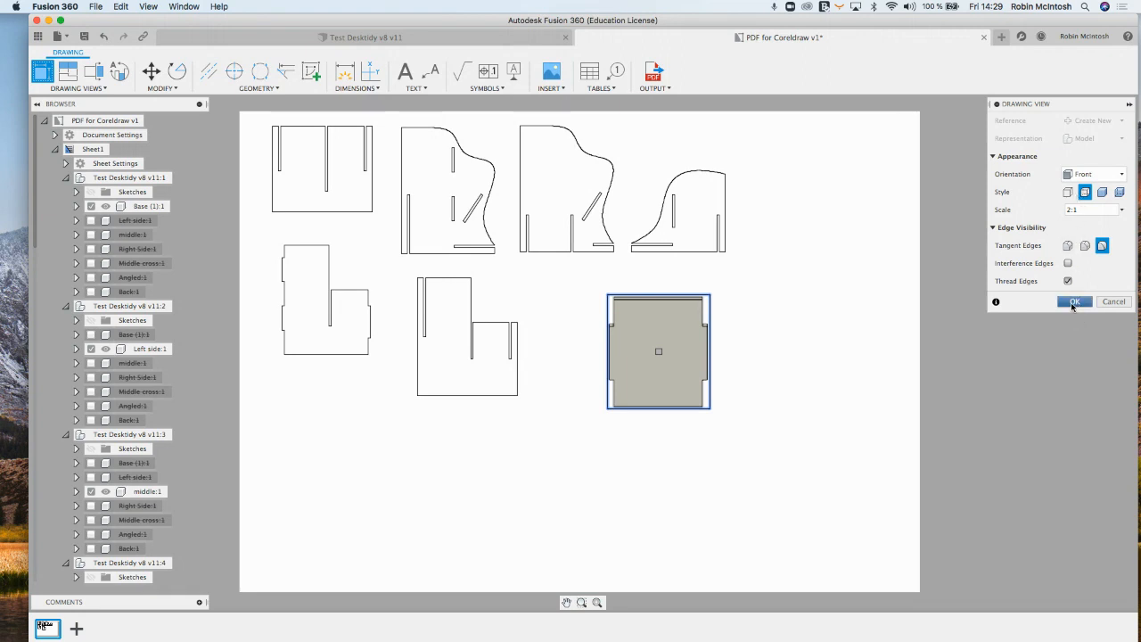
{"action": "left_click", "coordinate": [1074, 302]}
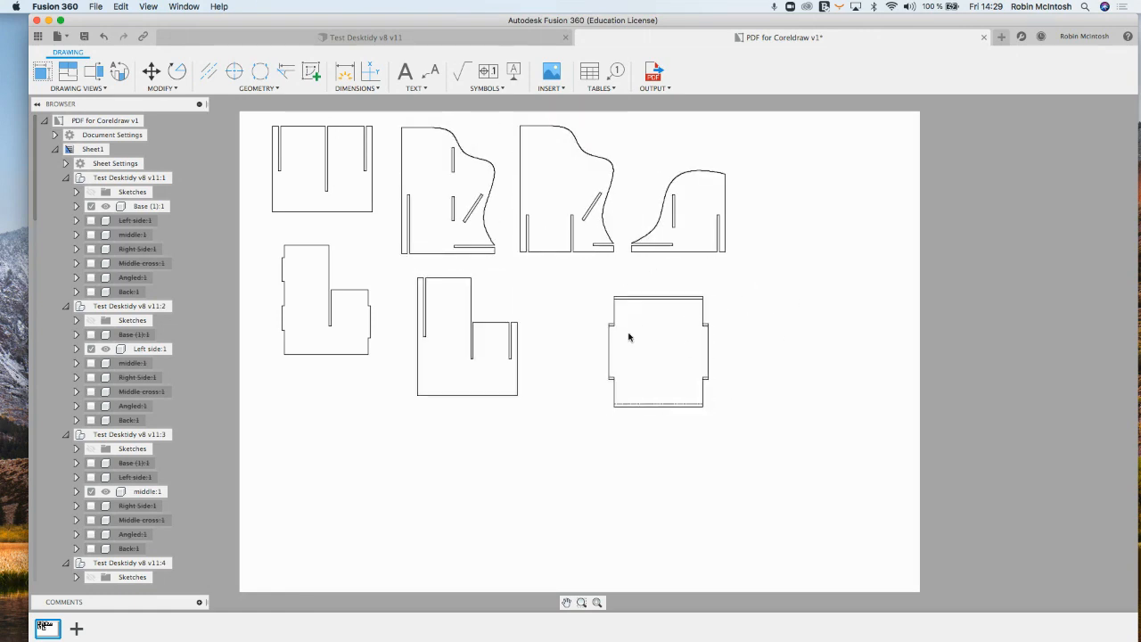
Step: Set the scale of the angled part's drawing view to 1:1
{"action": "double_click", "coordinate": [678, 329]}
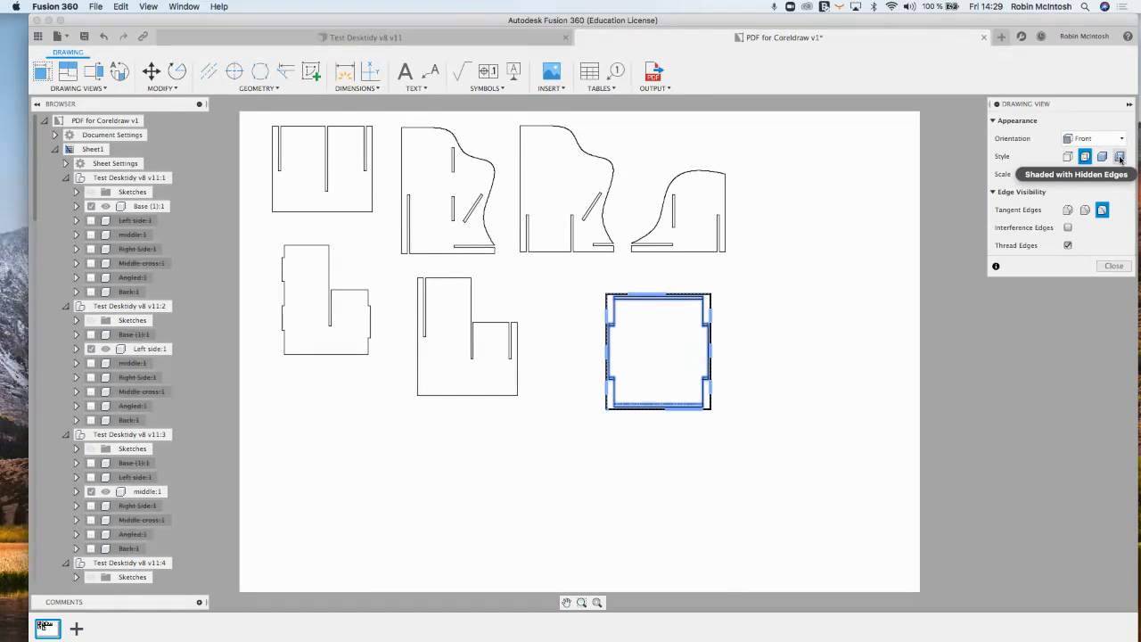
{"action": "key", "text": "Return"}
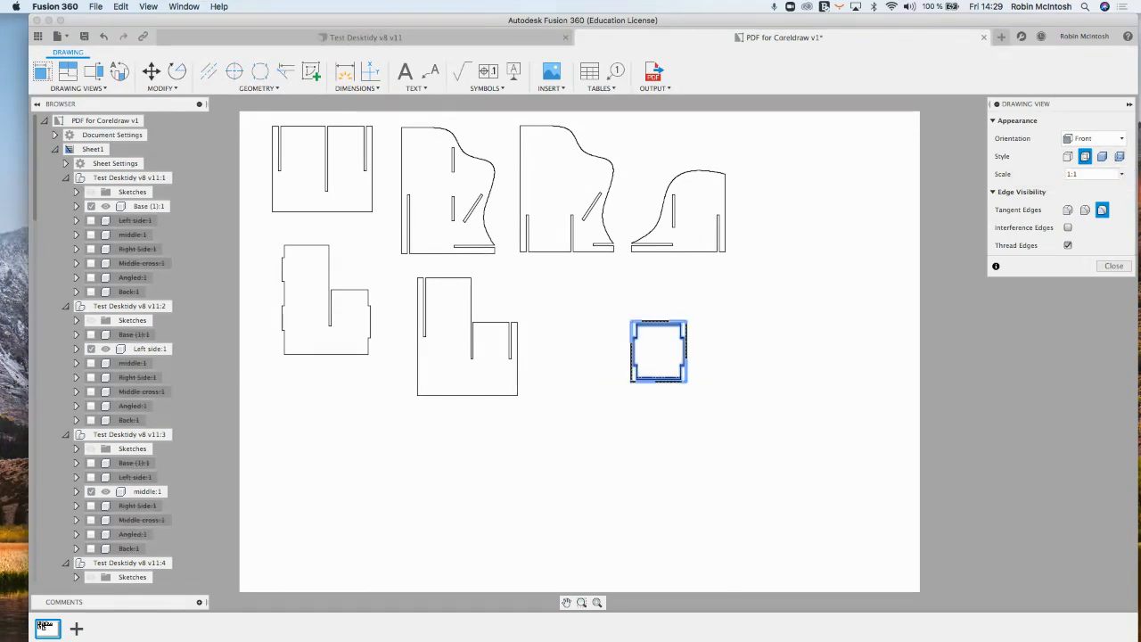
{"action": "left_click", "coordinate": [1113, 266]}
Step: Delete the angled part's view from the drawing sheet
{"action": "left_click", "coordinate": [661, 359]}
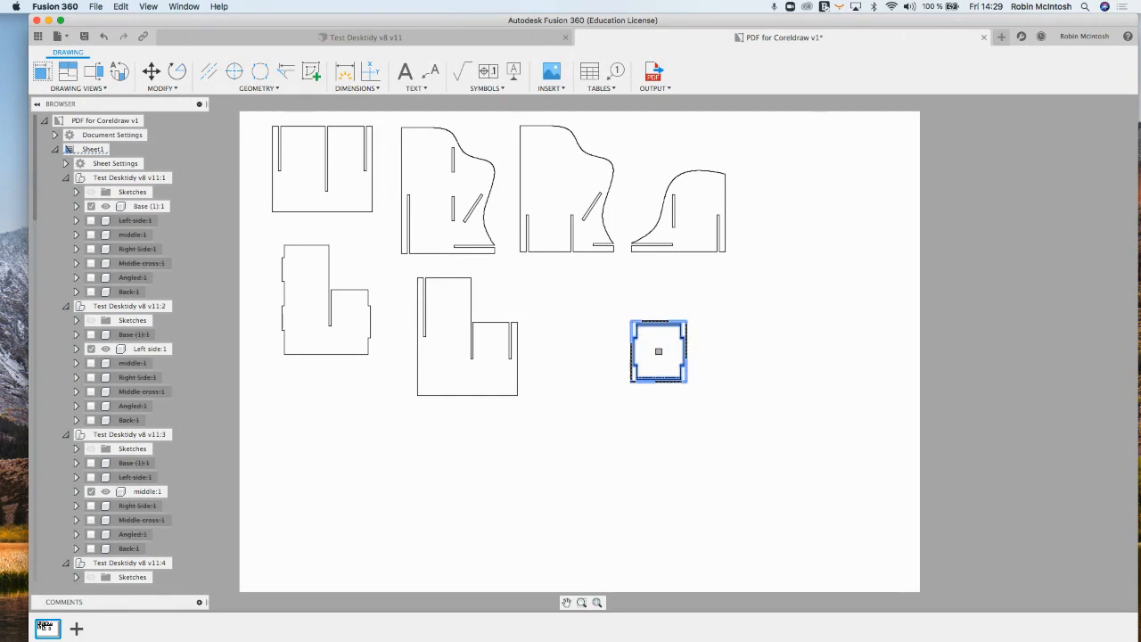
{"action": "scroll", "coordinate": [636, 331], "scroll_direction": "down", "scroll_amount": 1}
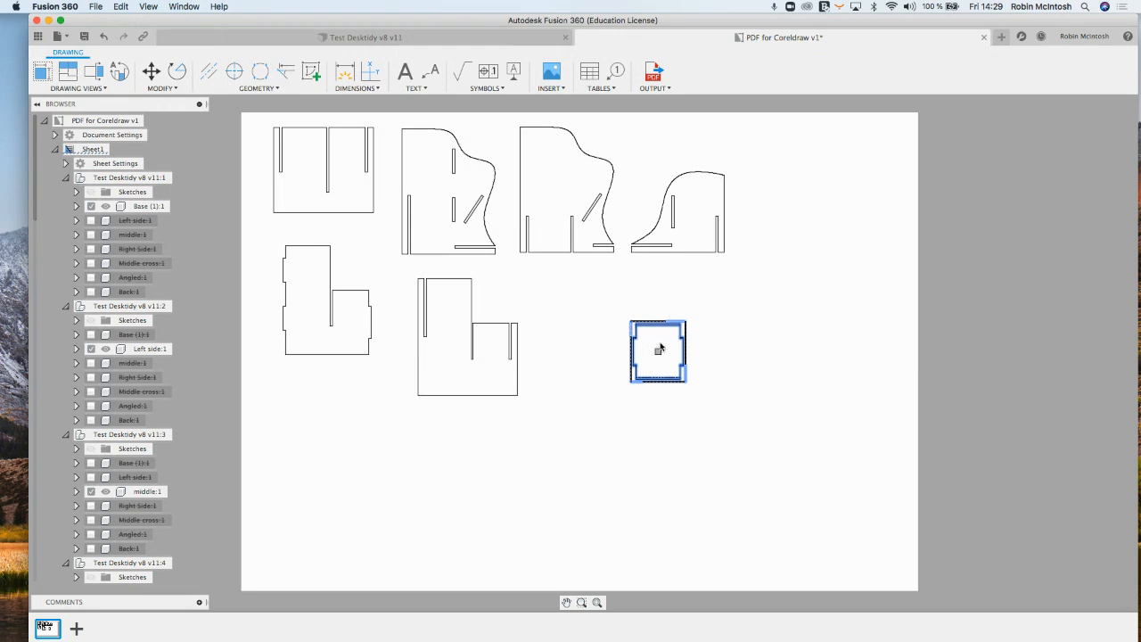
{"action": "key", "text": "Delete"}
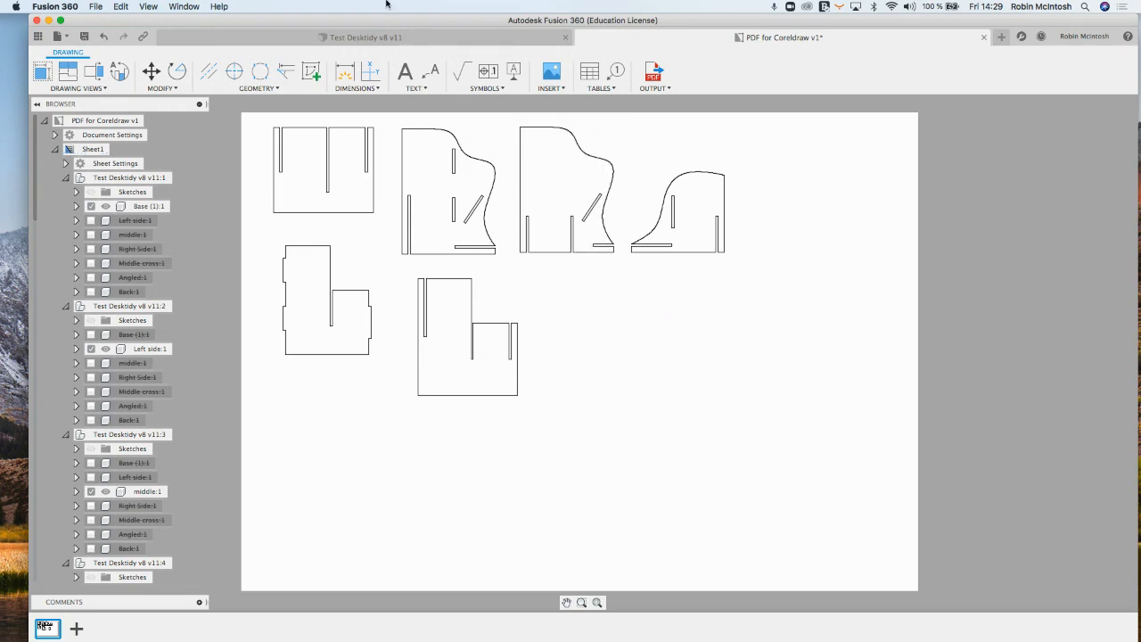
Step: Return to the desk tidy model and examine how the angled panel is tilted relative to the front plane
{"action": "left_click", "coordinate": [389, 36]}
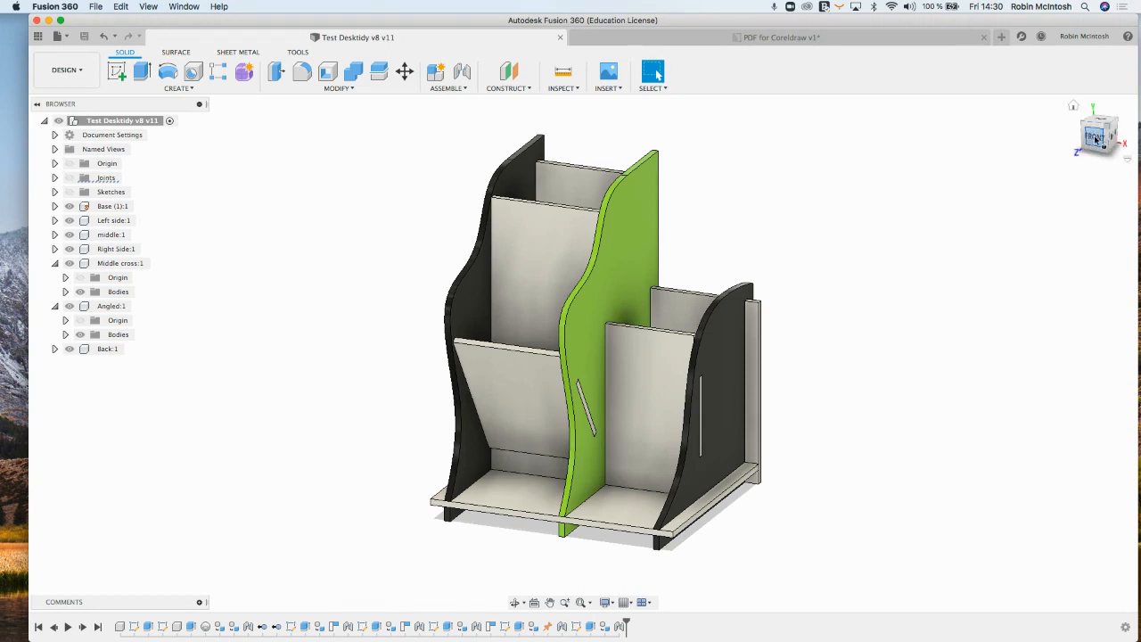
{"action": "left_click_drag", "start_coordinate": [1095, 135], "coordinate": [1097, 136]}
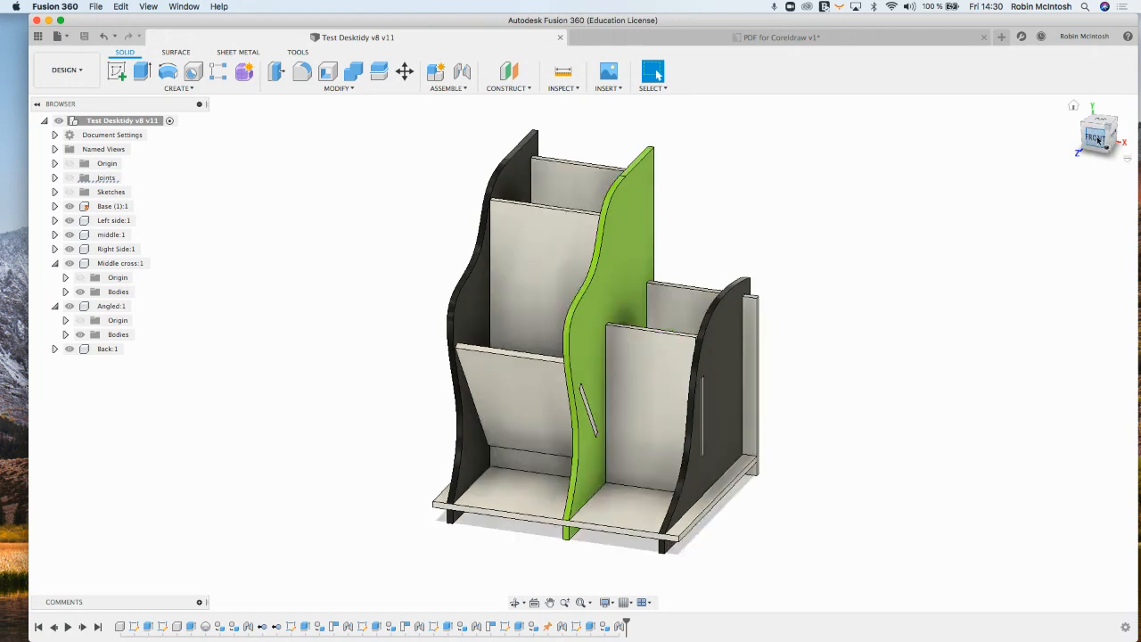
{"action": "left_click", "coordinate": [1097, 136]}
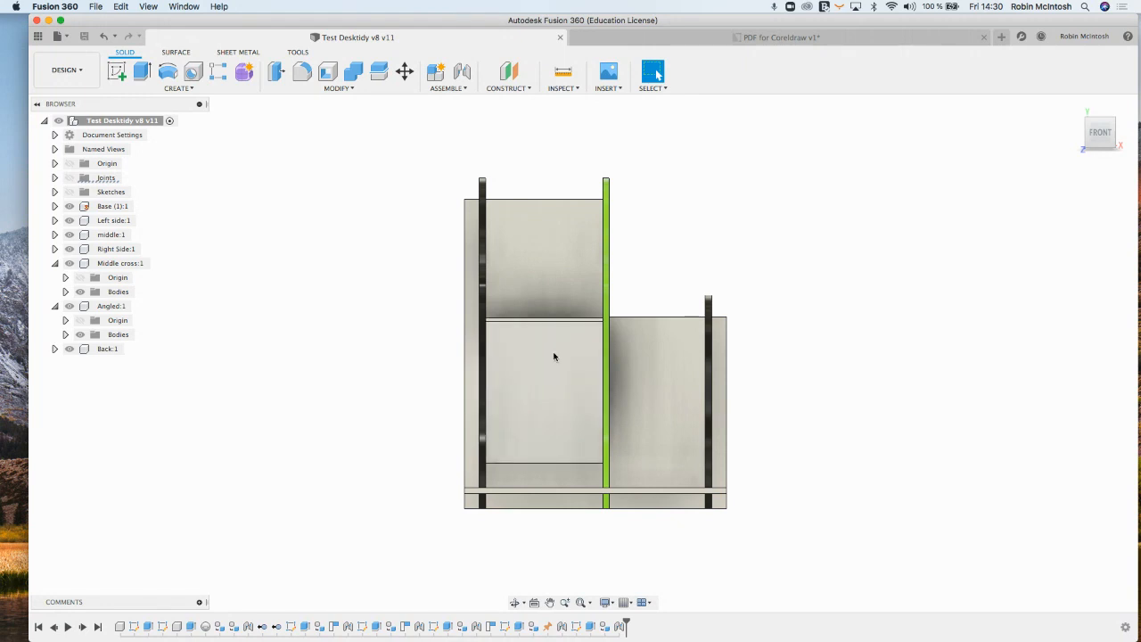
{"action": "scroll", "coordinate": [553, 357], "scroll_direction": "left", "scroll_amount": 10, "text": "shift"}
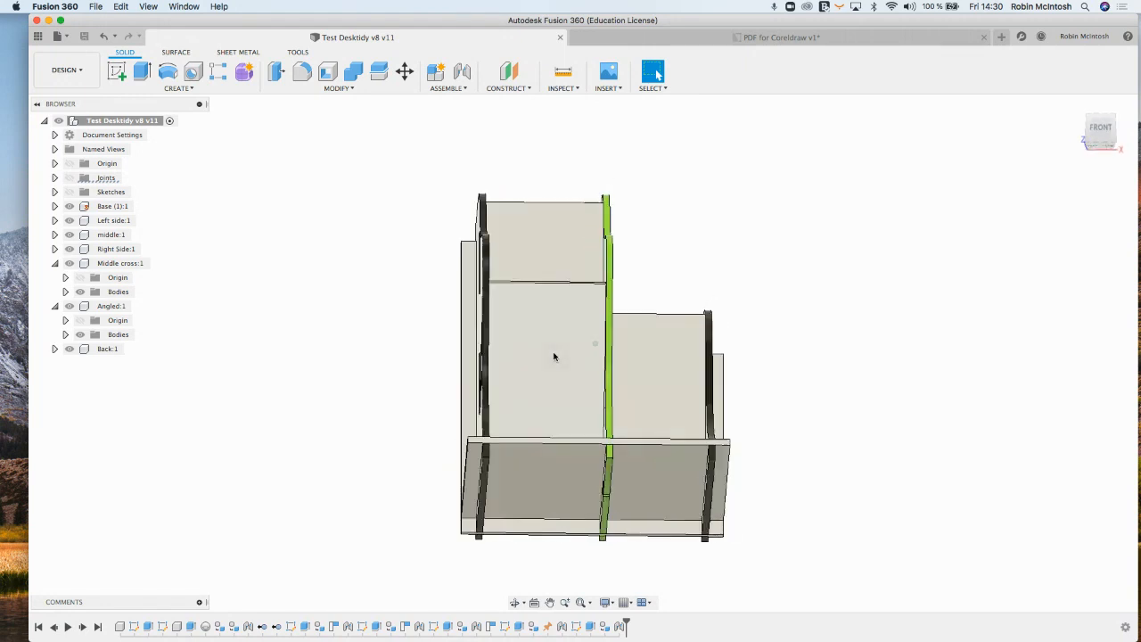
{"action": "scroll", "coordinate": [554, 357], "scroll_direction": "right", "scroll_amount": 10, "text": "shift"}
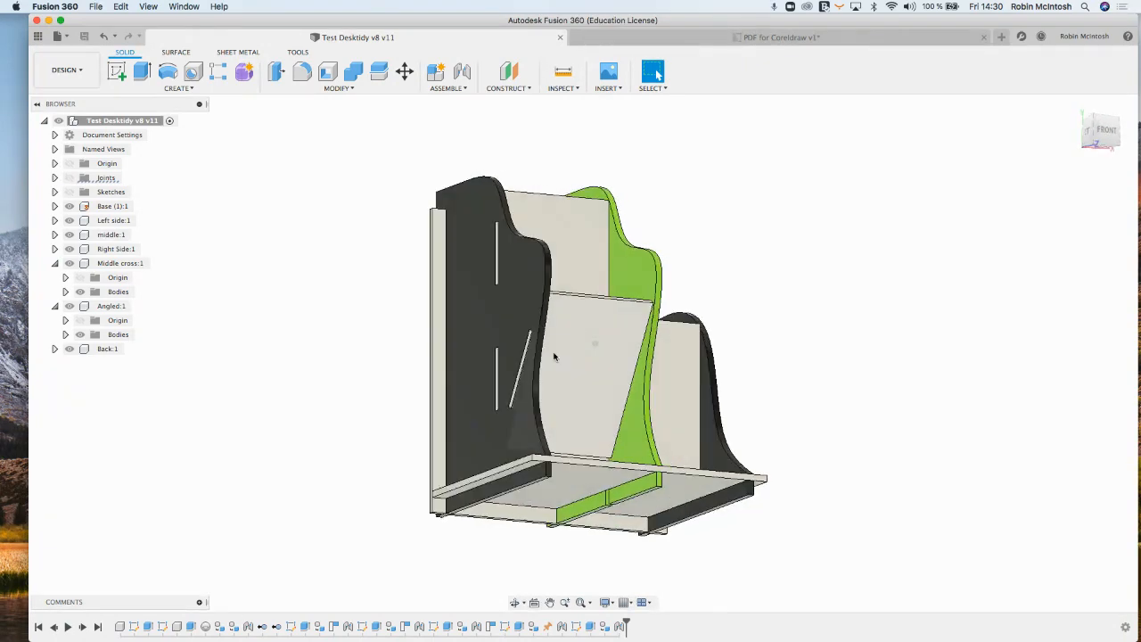
{"action": "scroll", "coordinate": [554, 356], "scroll_direction": "right", "scroll_amount": 4, "text": "shift"}
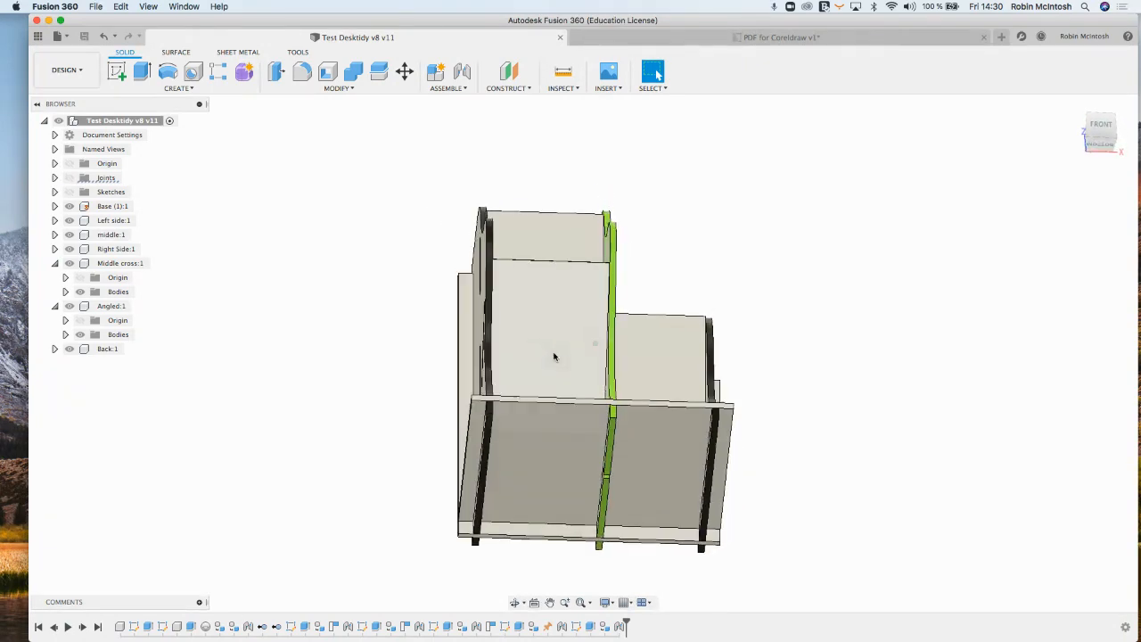
{"action": "scroll", "coordinate": [554, 357], "scroll_direction": "up", "scroll_amount": 10, "text": "shift"}
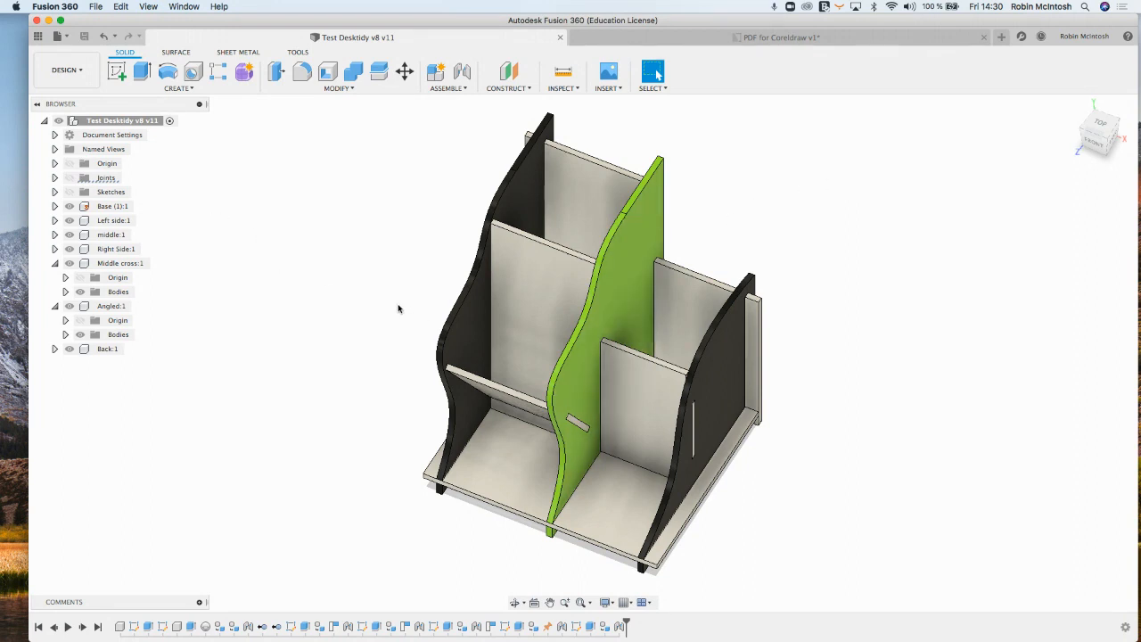
Step: Show the assembly's joints in the desk tidy model
{"action": "left_click", "coordinate": [70, 181]}
{"action": "left_click", "coordinate": [69, 178]}
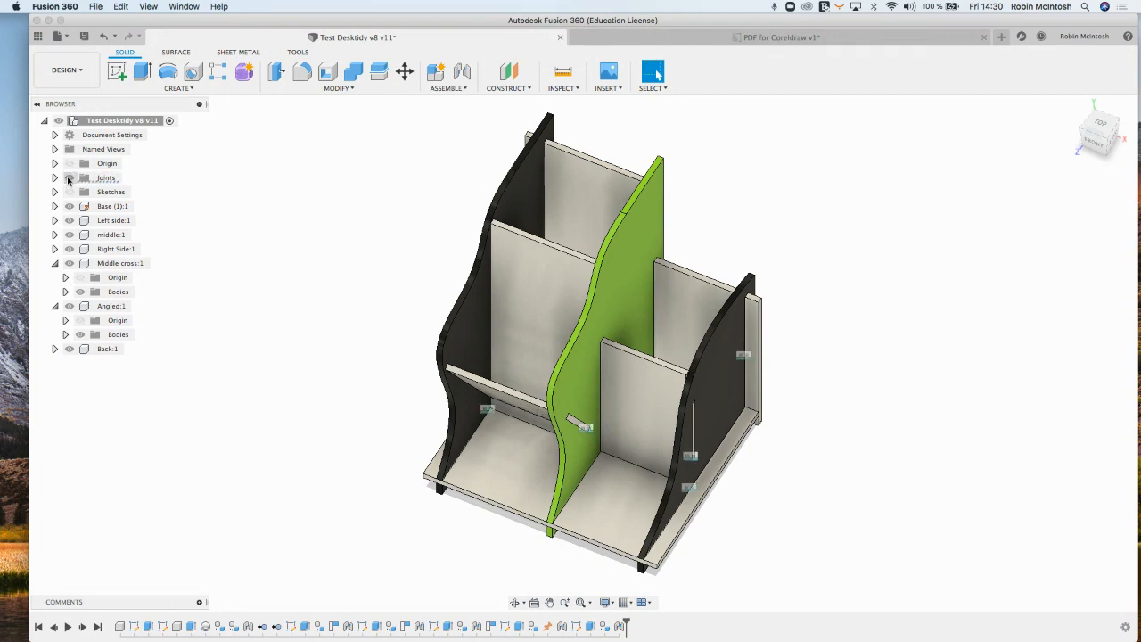
{"action": "scroll", "coordinate": [305, 256], "scroll_direction": "left", "scroll_amount": 10, "text": "shift"}
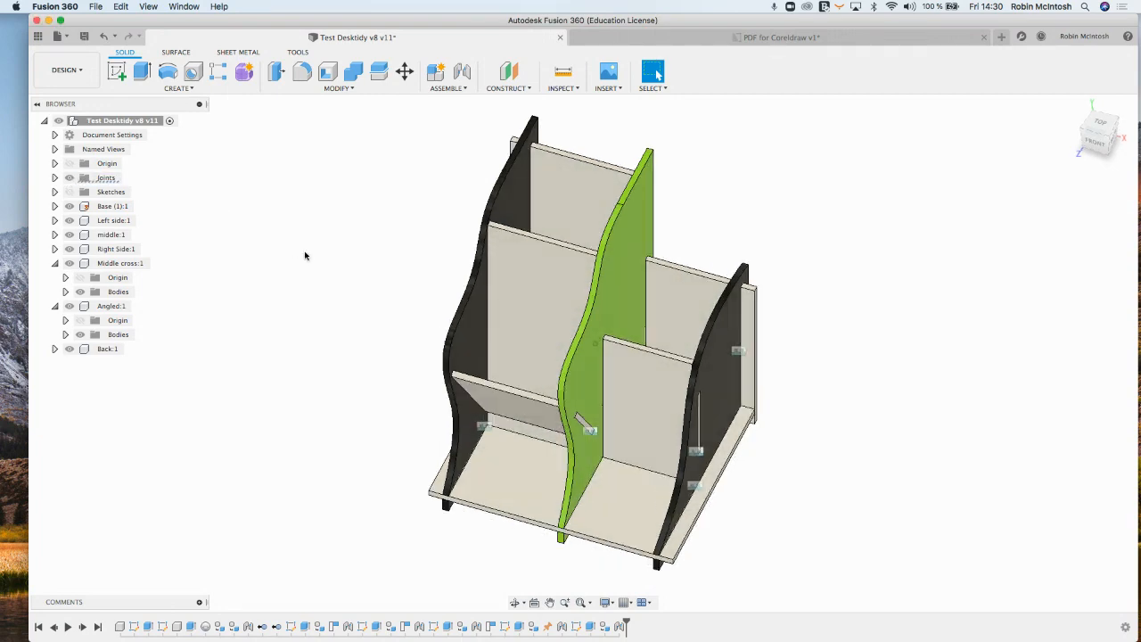
{"action": "scroll", "coordinate": [305, 256], "scroll_direction": "right", "scroll_amount": 5, "text": "shift"}
{"action": "scroll", "coordinate": [305, 256], "scroll_direction": "up", "scroll_amount": 5, "text": "shift"}
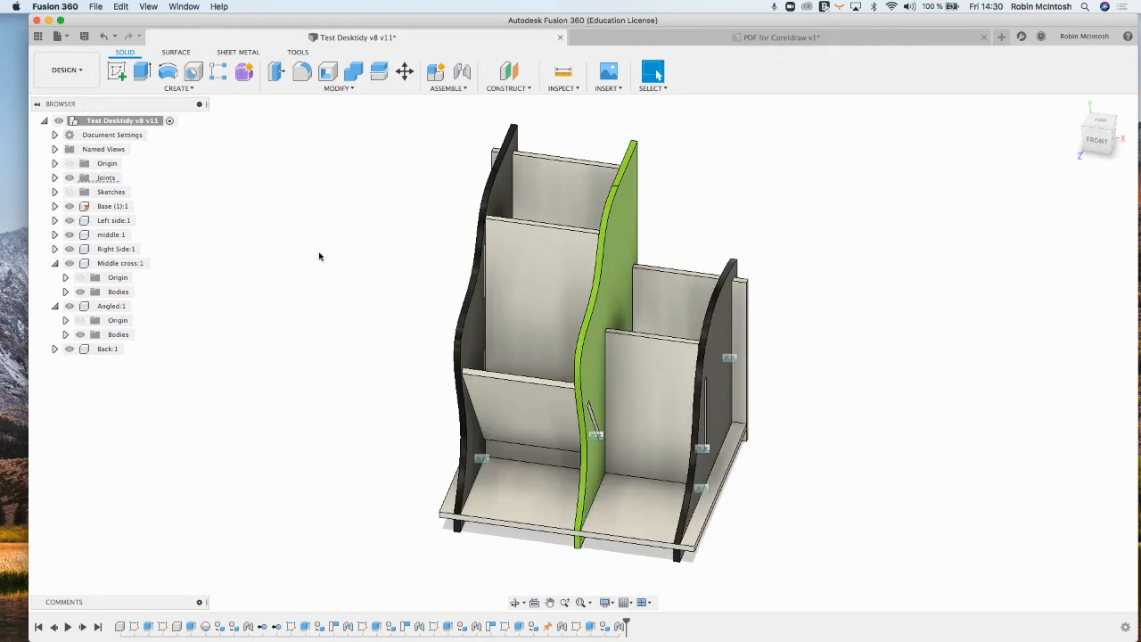
Step: Delete the Rigid5 joint that holds the angled panel to the green middle part
{"action": "left_click", "coordinate": [541, 410]}
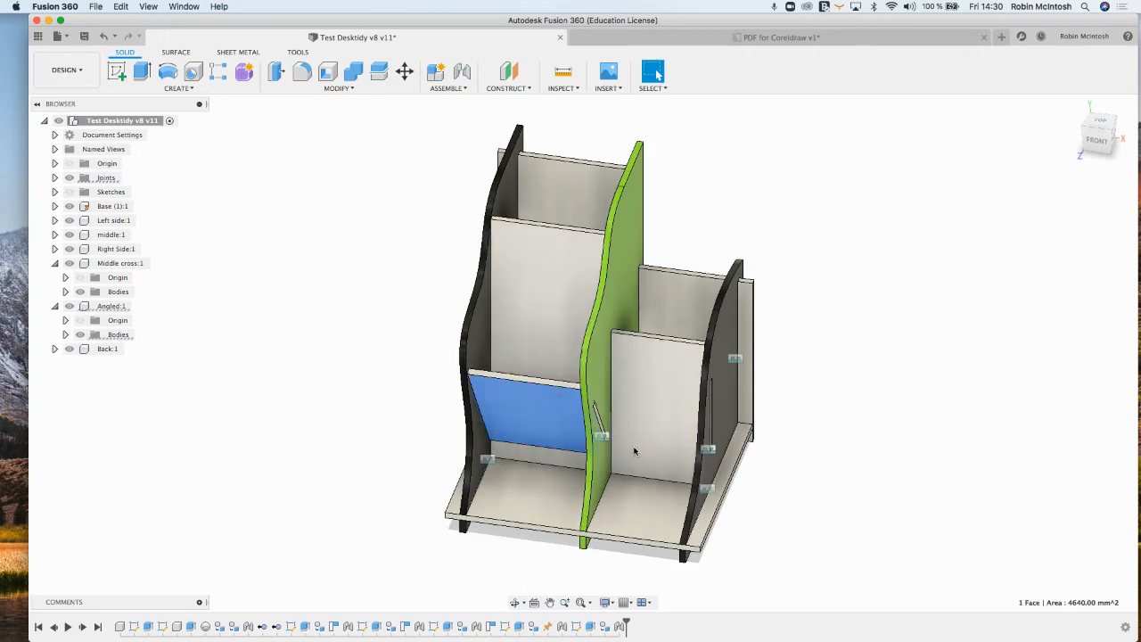
{"action": "left_click", "coordinate": [603, 437]}
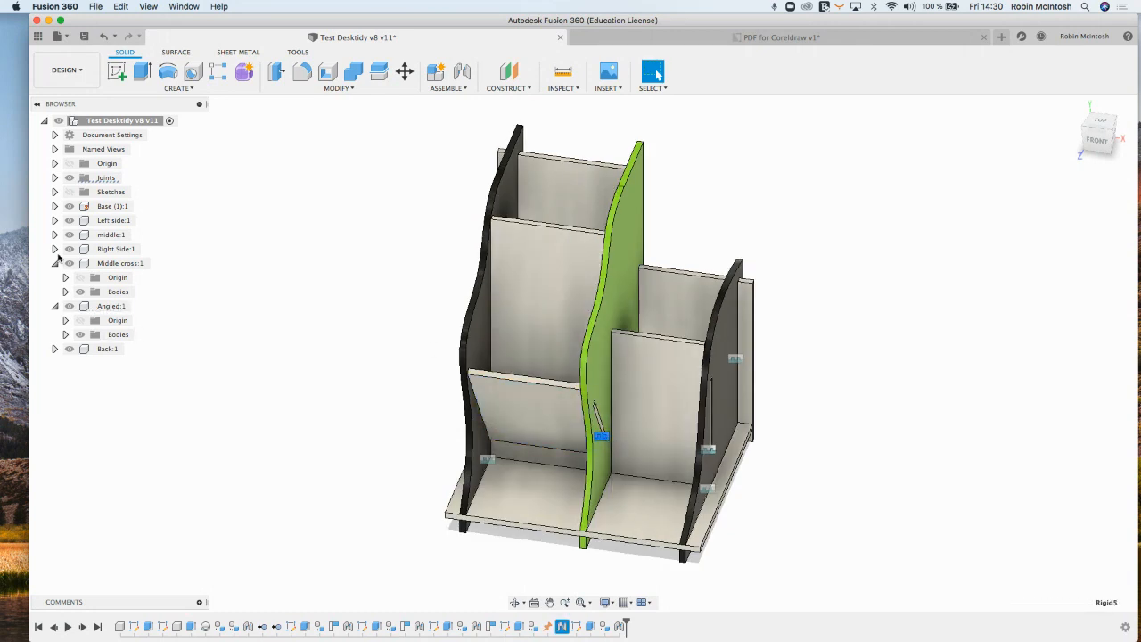
{"action": "left_click", "coordinate": [54, 178]}
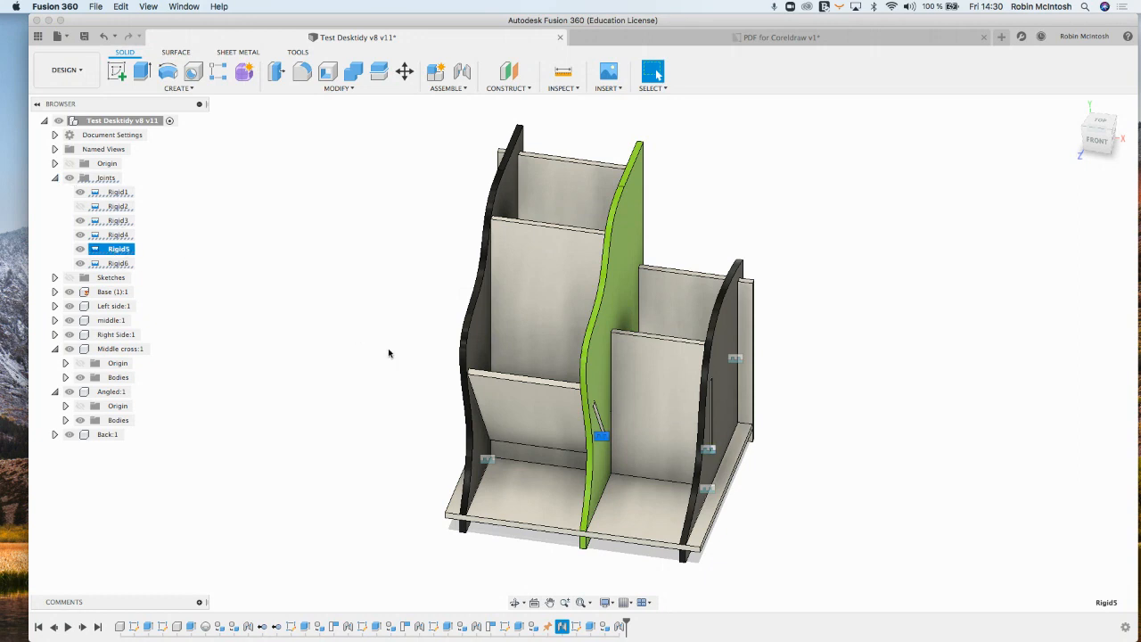
{"action": "right_click", "coordinate": [603, 438]}
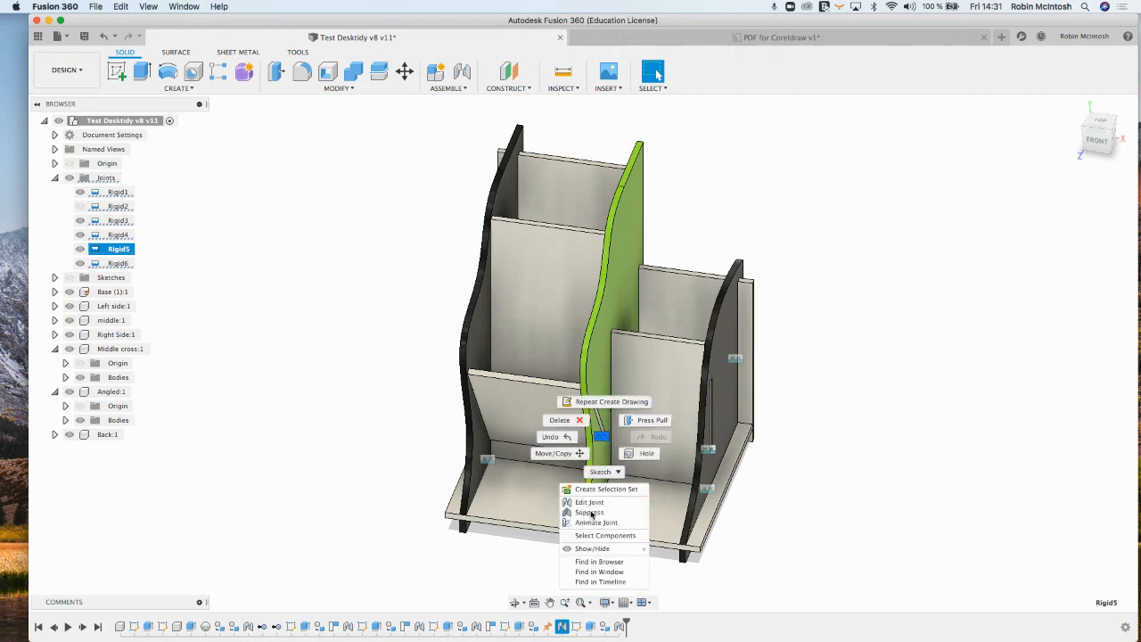
{"action": "left_click", "coordinate": [561, 422]}
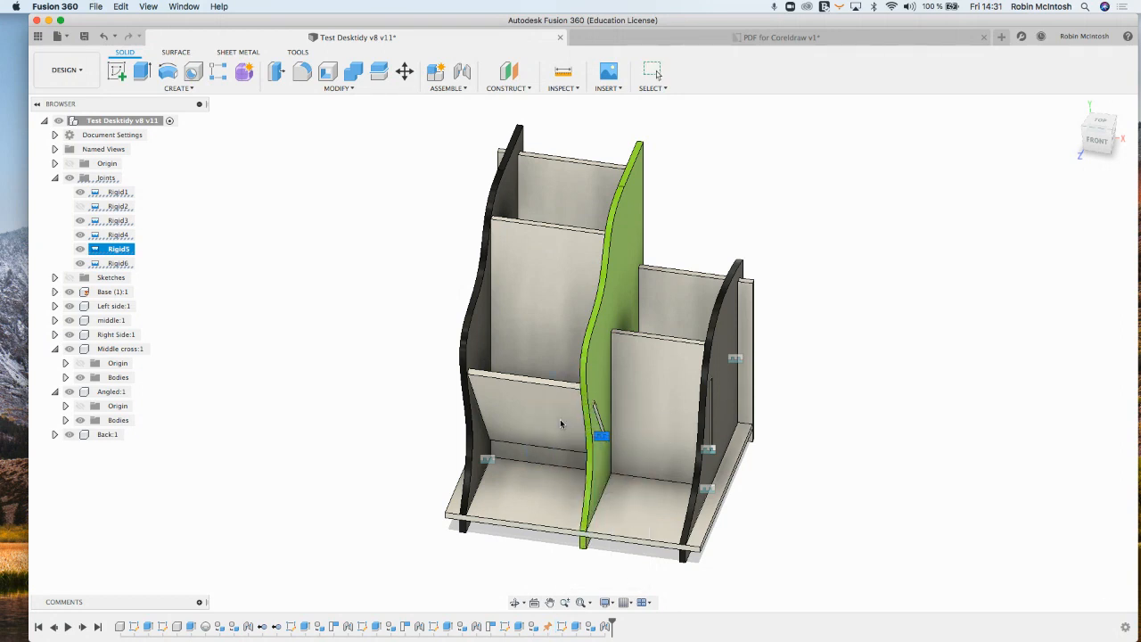
Step: Try to add the freed Angled component to Sheet1 of the PDF for Coreldraw drawing, updating the drawing to the latest design version
{"action": "scroll", "coordinate": [561, 424], "scroll_direction": "down", "scroll_amount": 5}
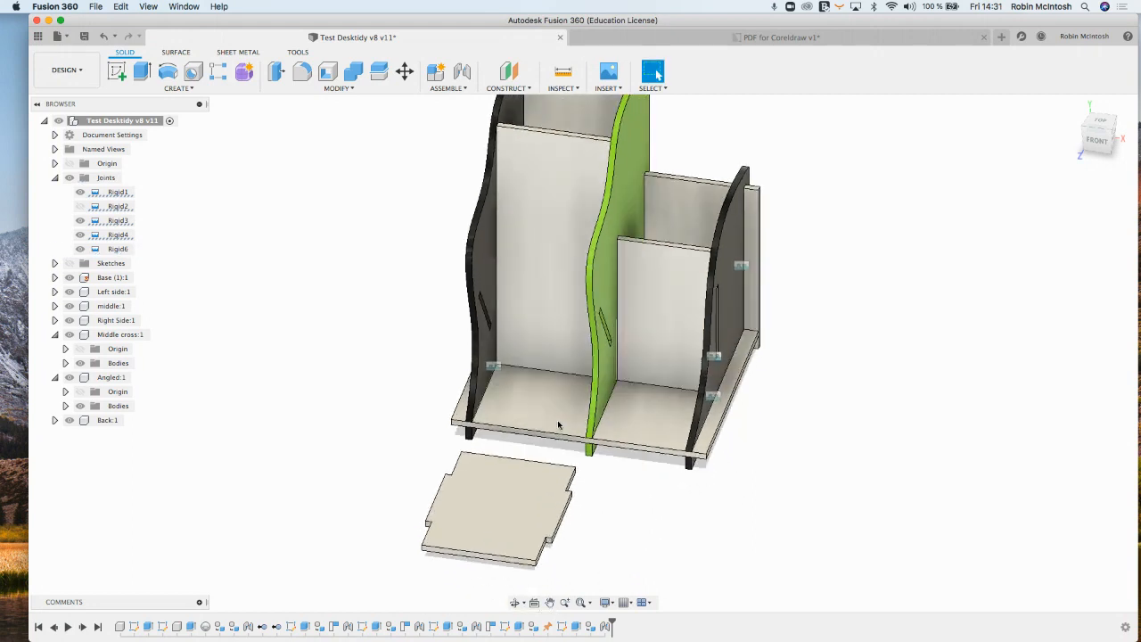
{"action": "left_click", "coordinate": [1102, 116]}
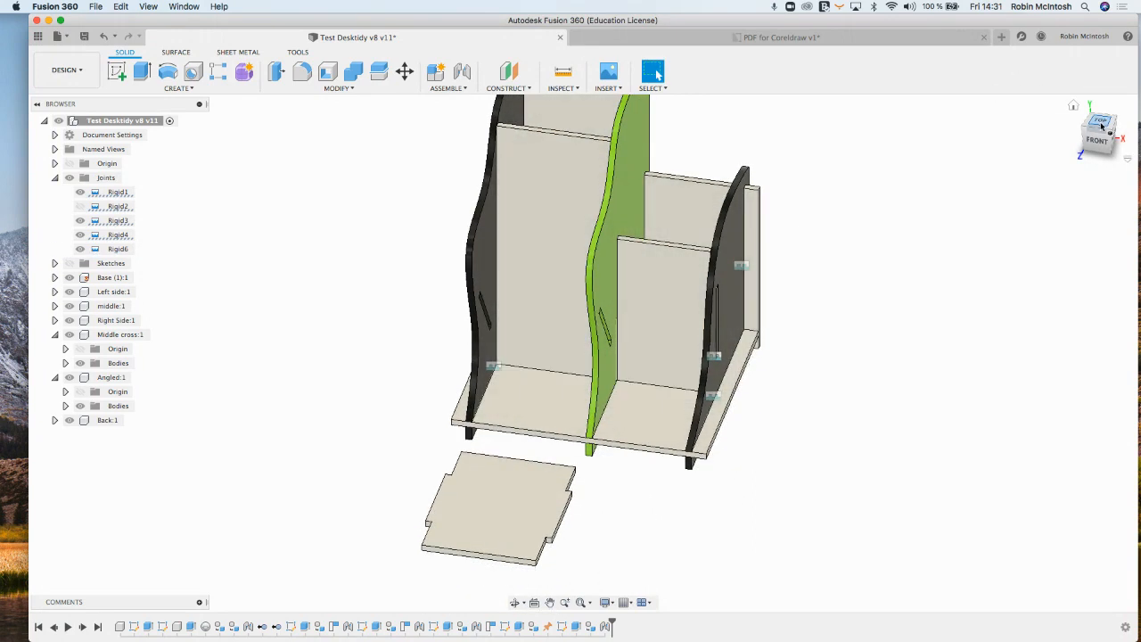
{"action": "scroll", "coordinate": [935, 269], "scroll_direction": "down", "scroll_amount": 4}
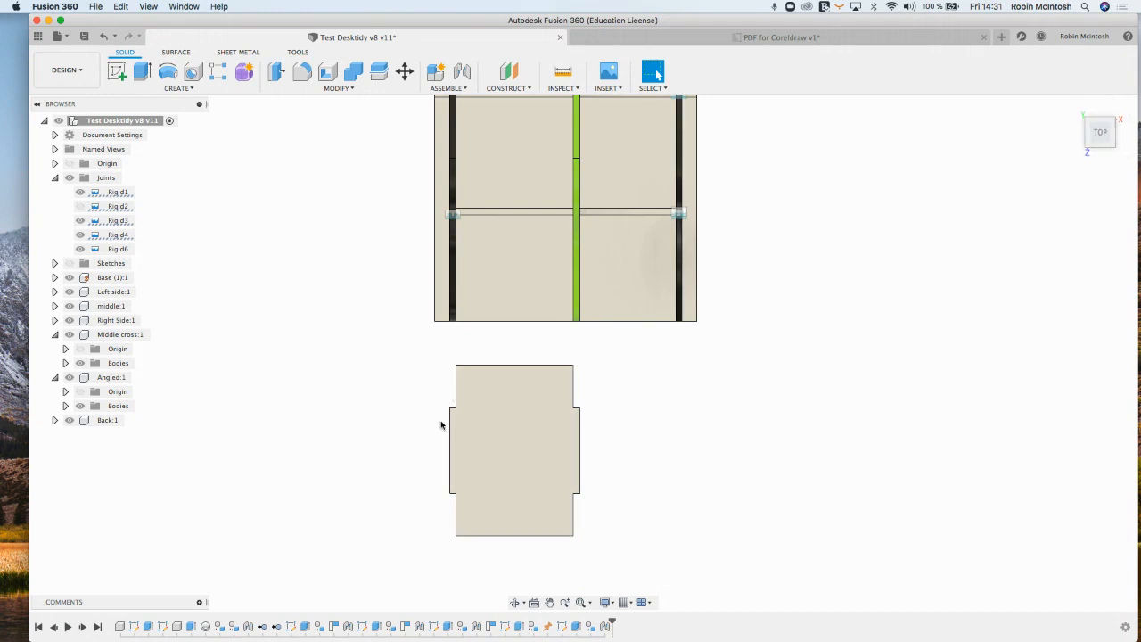
{"action": "left_click", "coordinate": [91, 380]}
{"action": "right_click", "coordinate": [91, 381]}
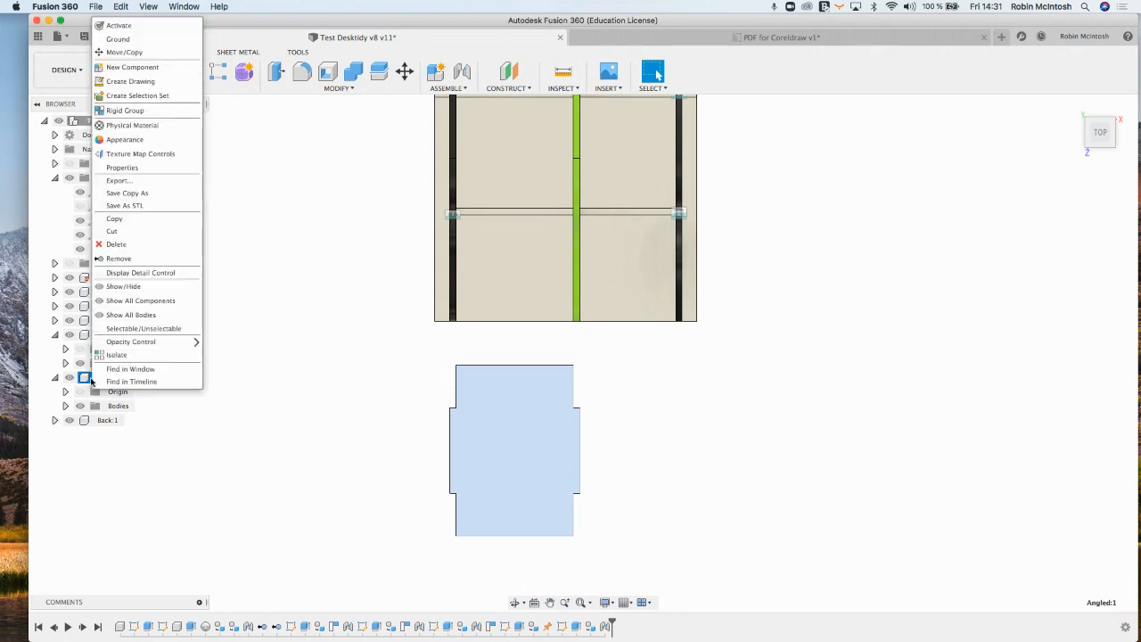
{"action": "left_click", "coordinate": [125, 82]}
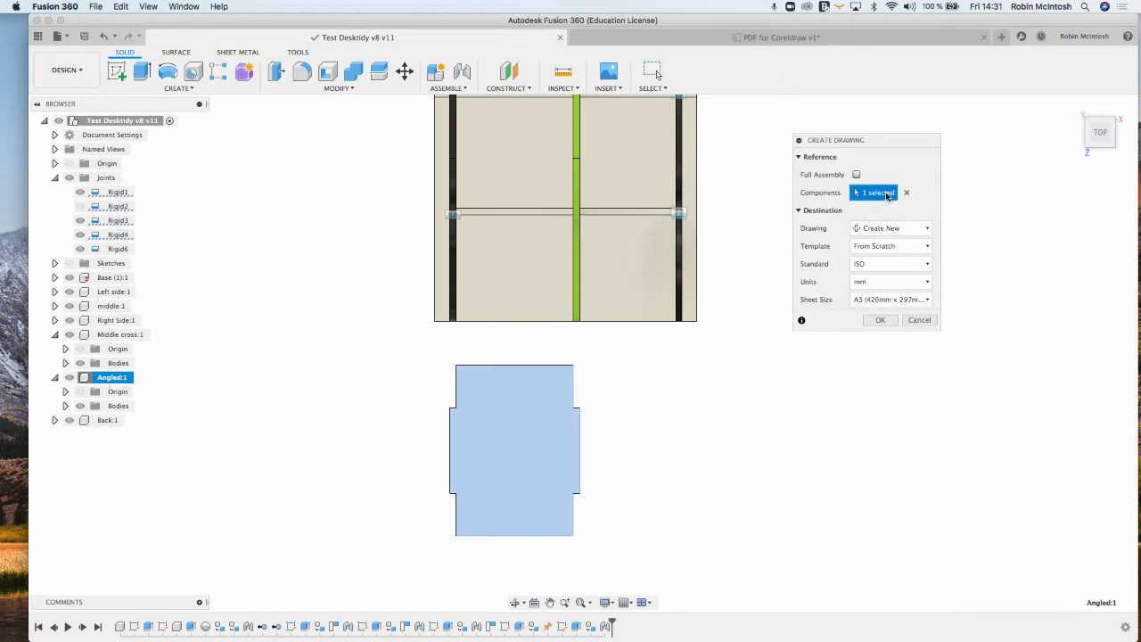
{"action": "left_click", "coordinate": [880, 231]}
{"action": "left_click", "coordinate": [880, 257]}
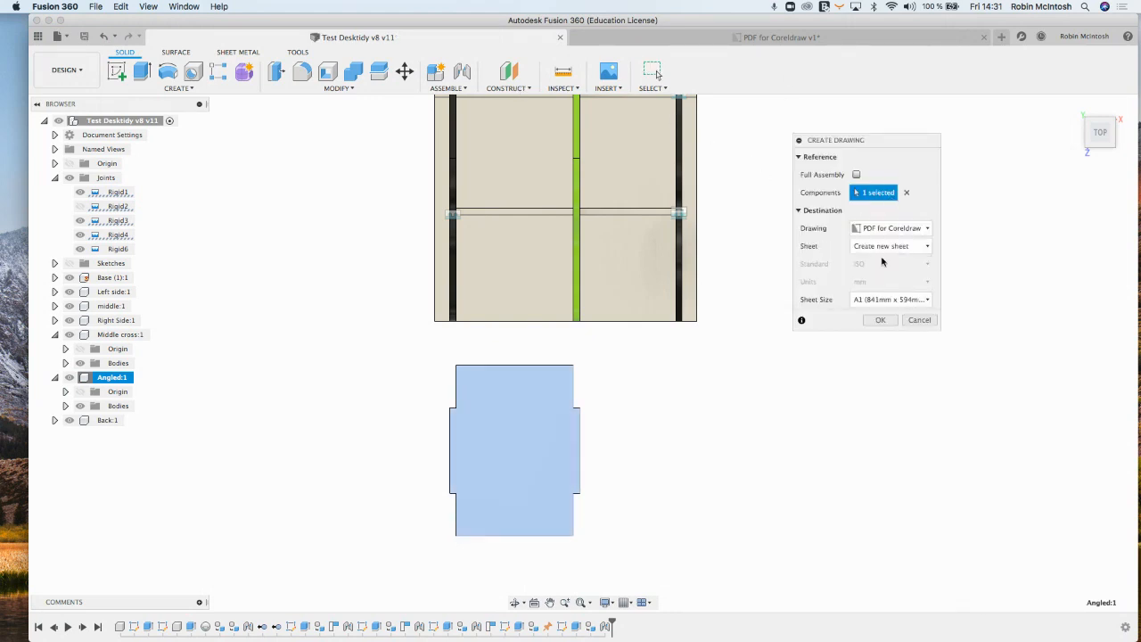
{"action": "left_click", "coordinate": [883, 247]}
{"action": "left_click", "coordinate": [878, 275]}
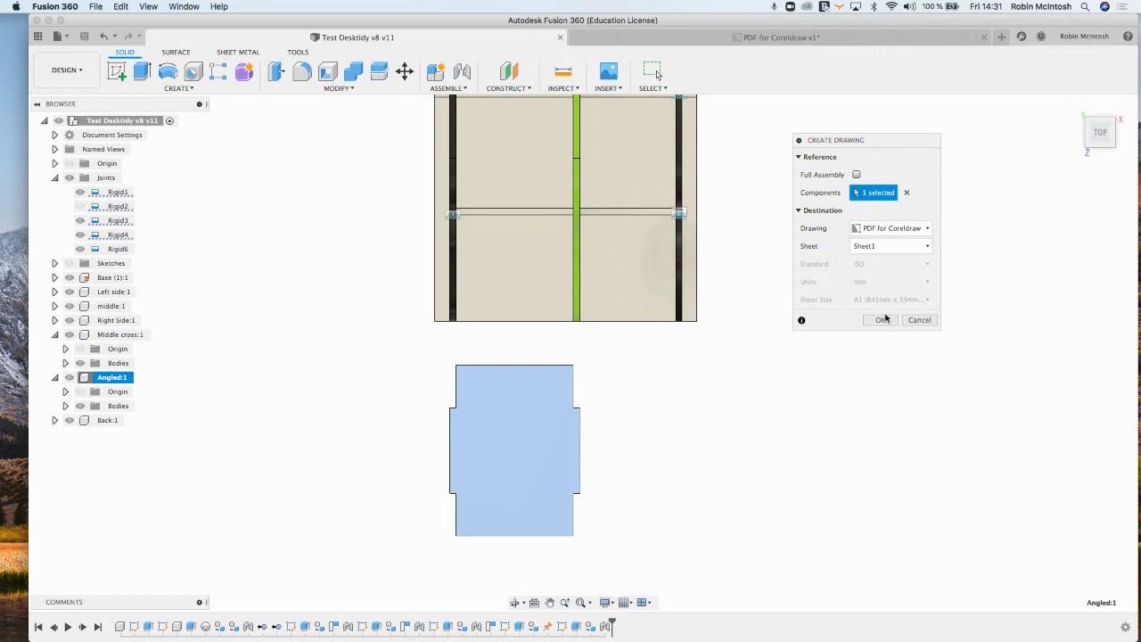
{"action": "left_click", "coordinate": [880, 320]}
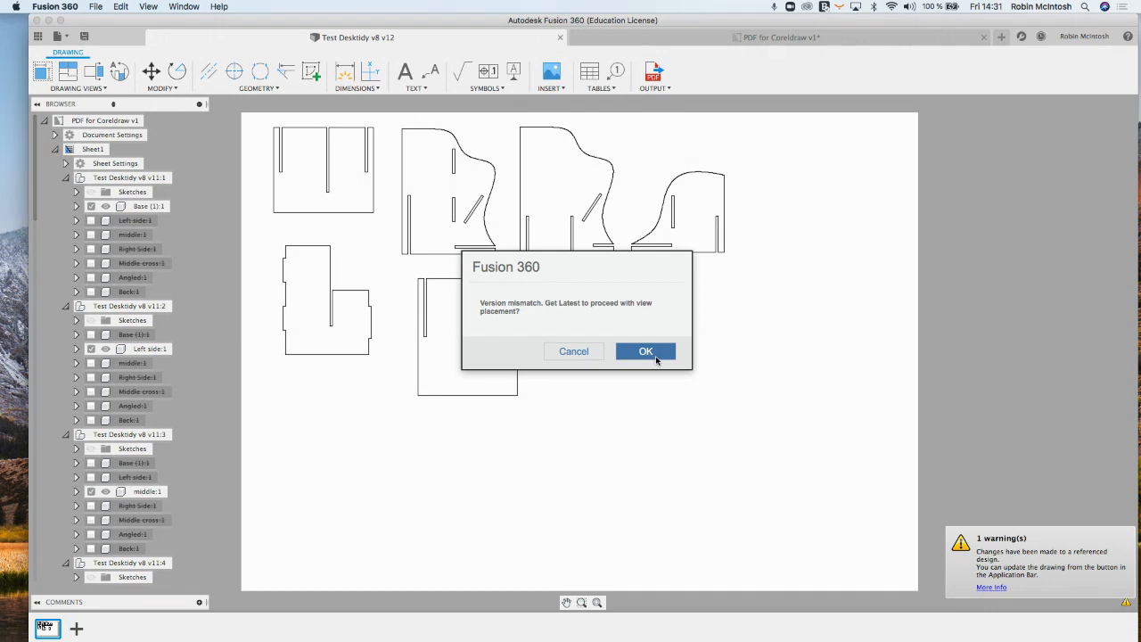
{"action": "left_click", "coordinate": [656, 356]}
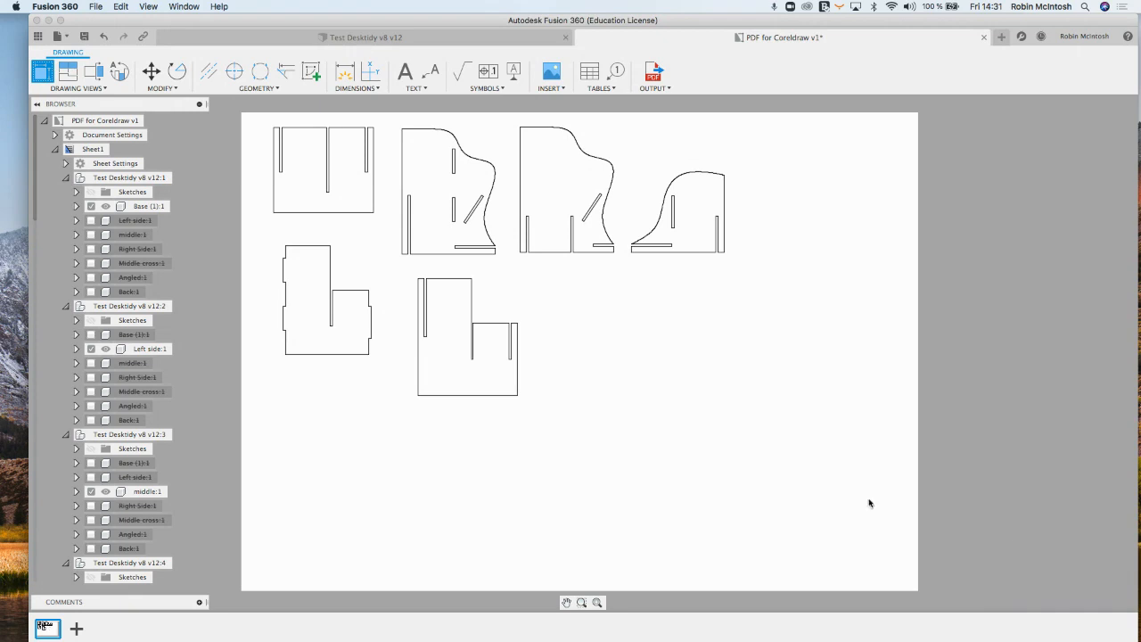
{"action": "left_click", "coordinate": [361, 37]}
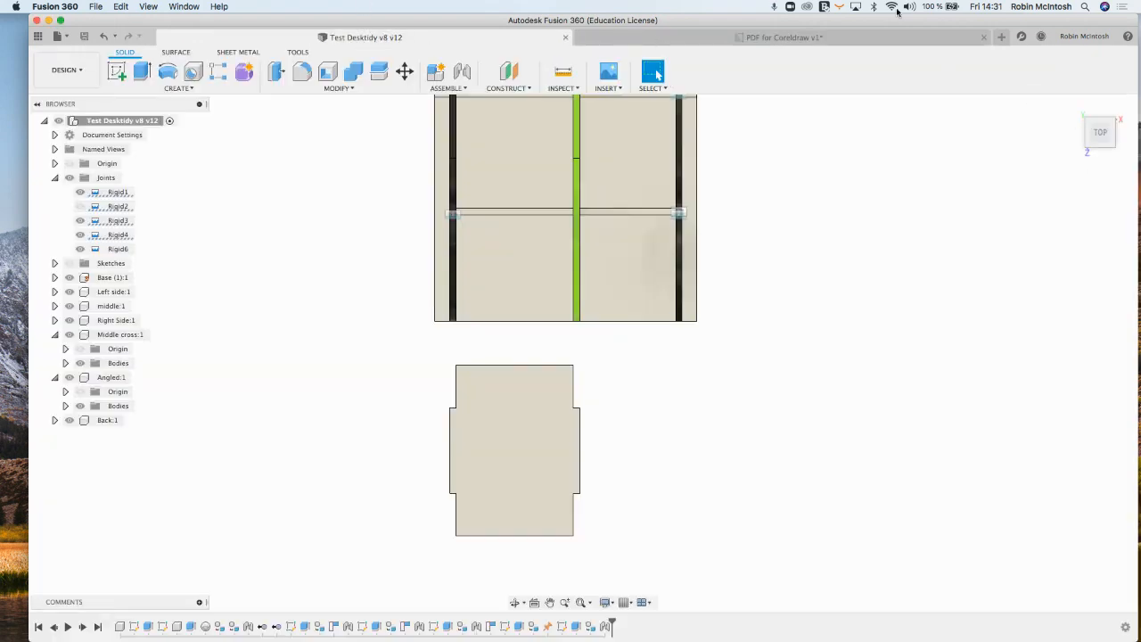
{"action": "left_click", "coordinate": [767, 38]}
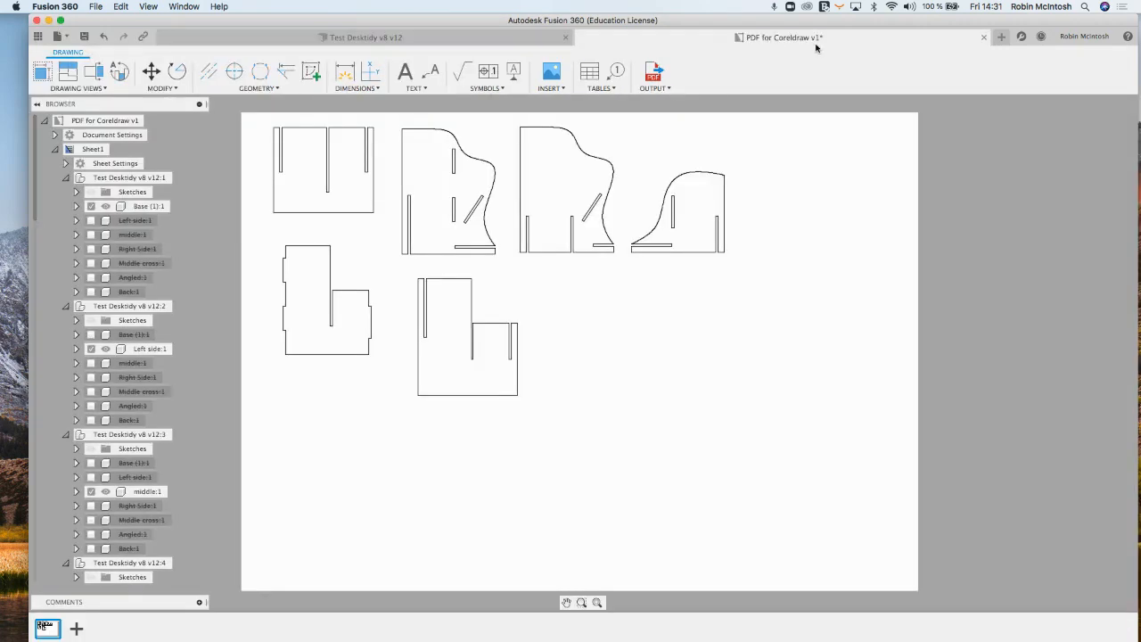
{"action": "key", "text": "ctrl+Up"}
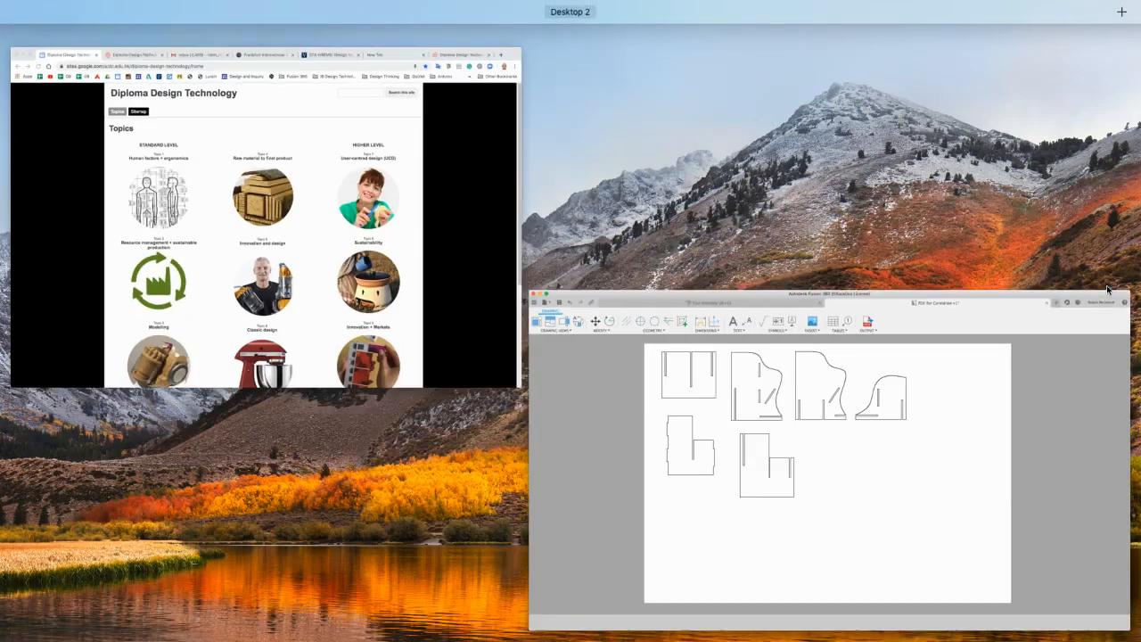
{"action": "key", "text": "ctrl+Up"}
{"action": "left_click", "coordinate": [492, 40]}
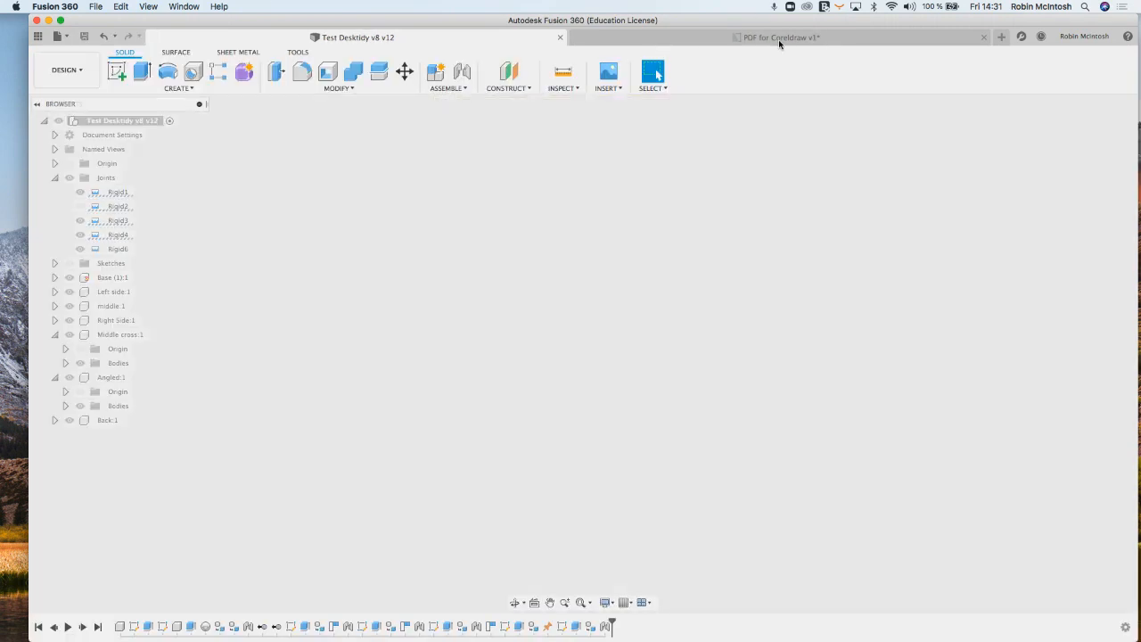
{"action": "left_click", "coordinate": [778, 39]}
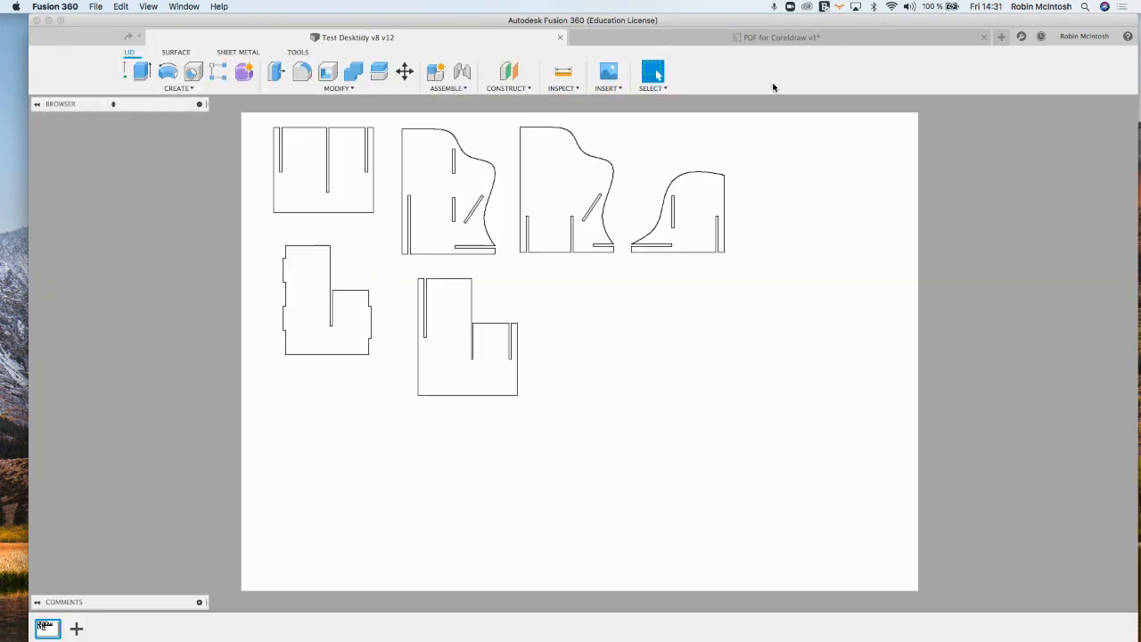
{"action": "left_click", "coordinate": [479, 42]}
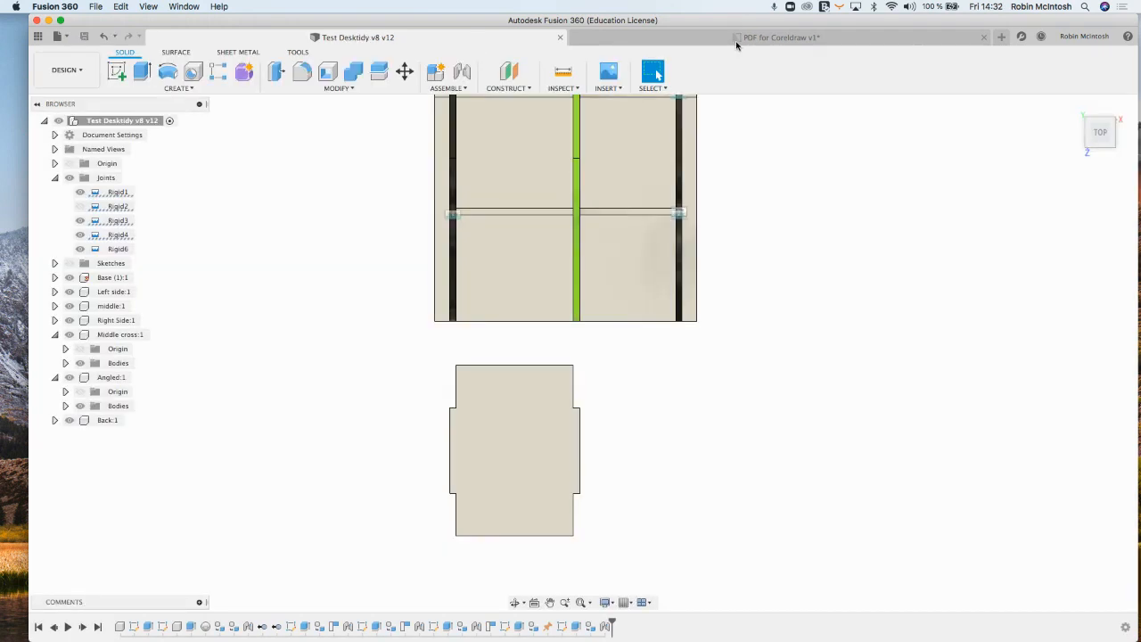
{"action": "left_click", "coordinate": [736, 40]}
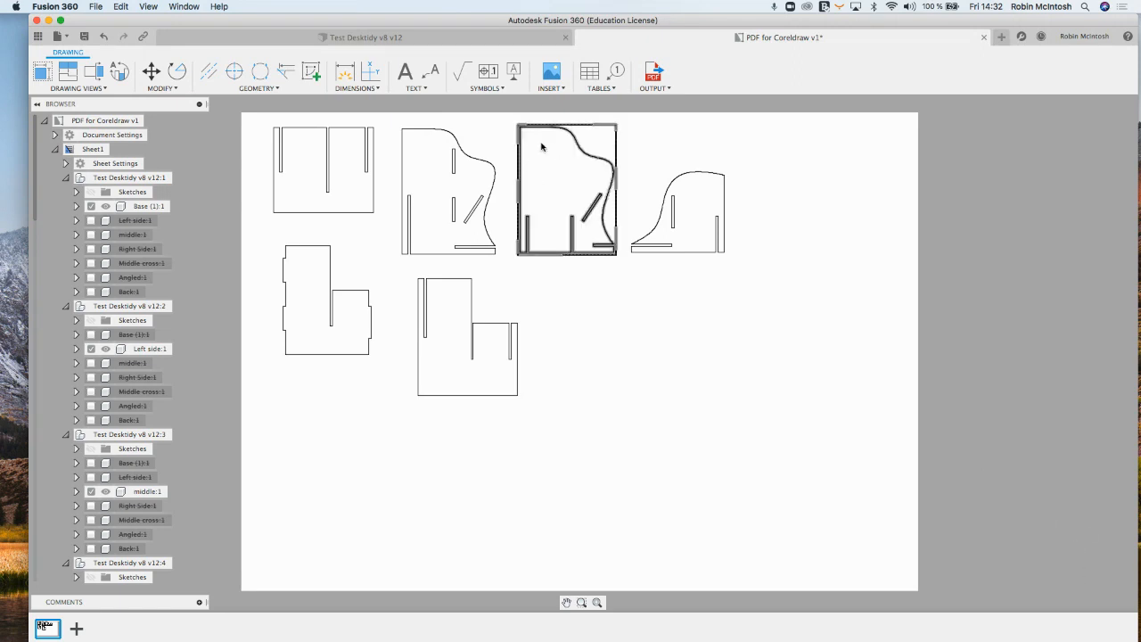
Step: Return to the desk tidy model and send only the Angled component to Sheet1 of the existing PDF for Coreldraw drawing
{"action": "left_click", "coordinate": [331, 38]}
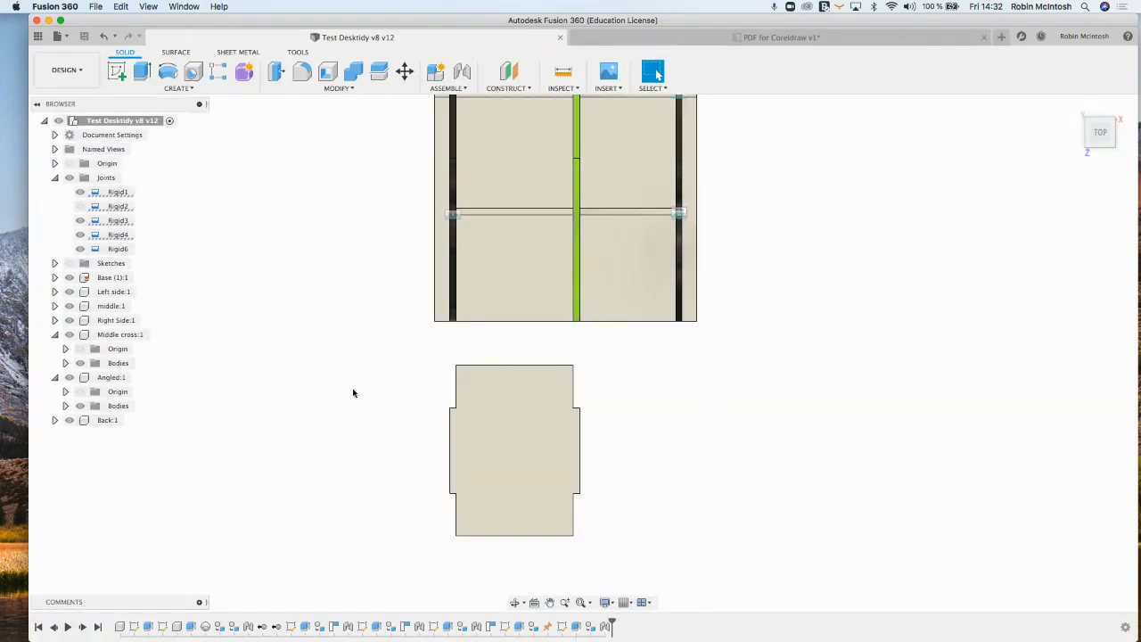
{"action": "left_click", "coordinate": [527, 436]}
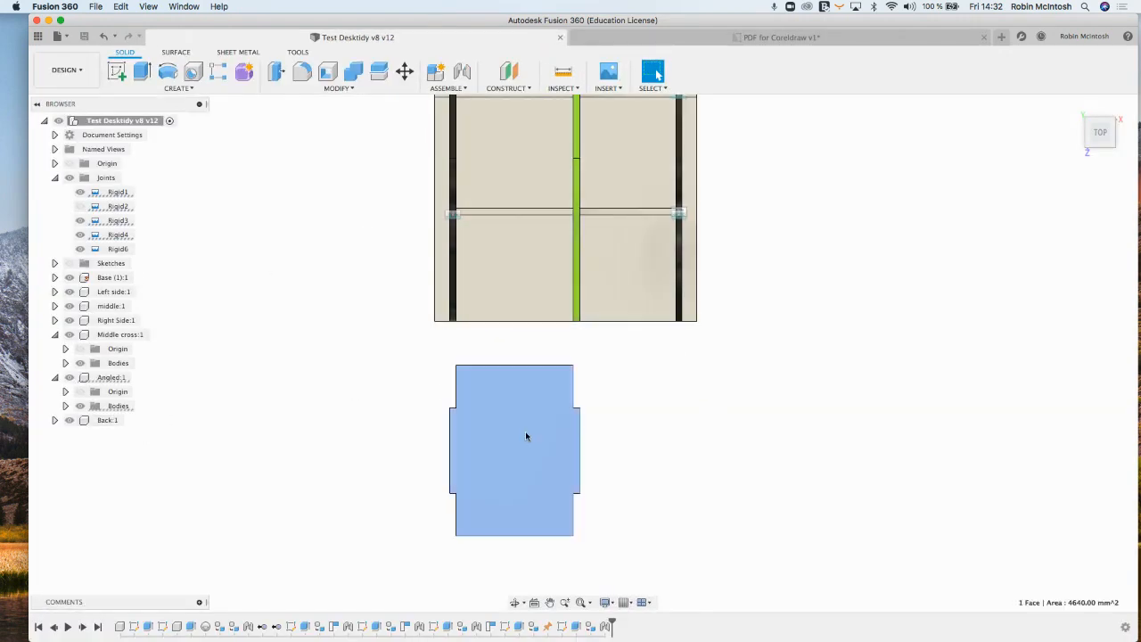
{"action": "left_click", "coordinate": [105, 378]}
{"action": "right_click", "coordinate": [103, 381]}
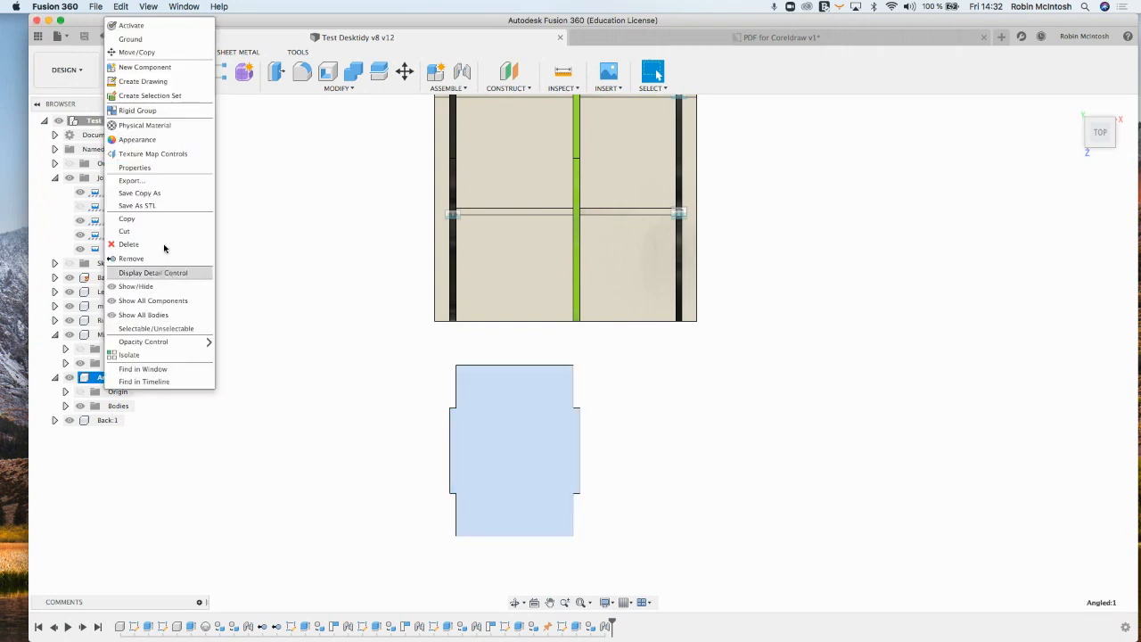
{"action": "left_click", "coordinate": [130, 82]}
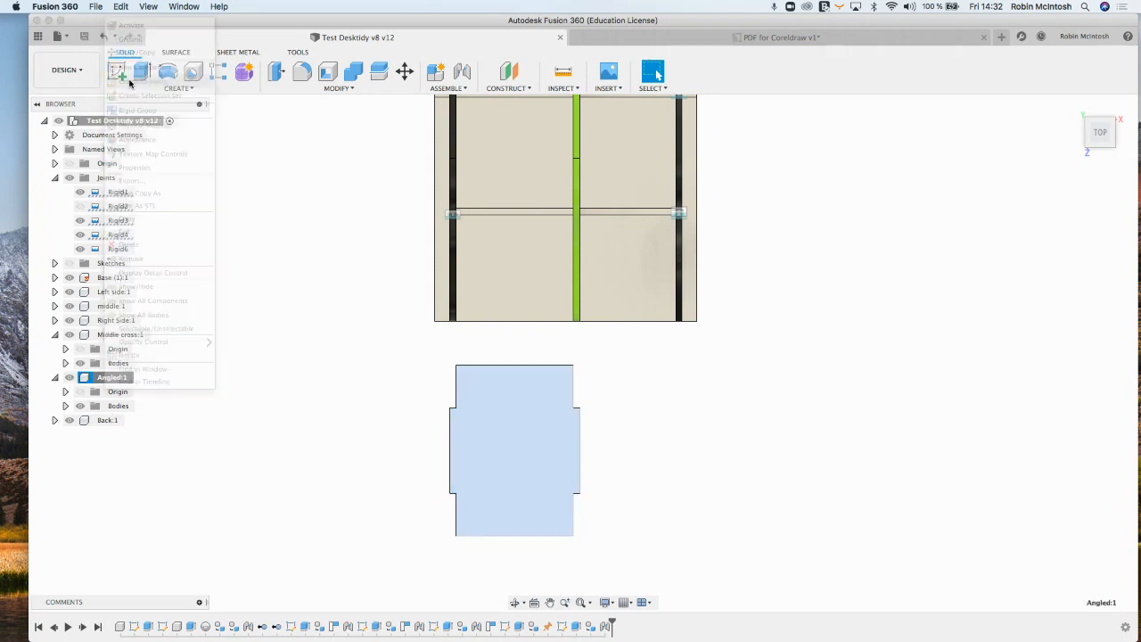
{"action": "left_click", "coordinate": [902, 228]}
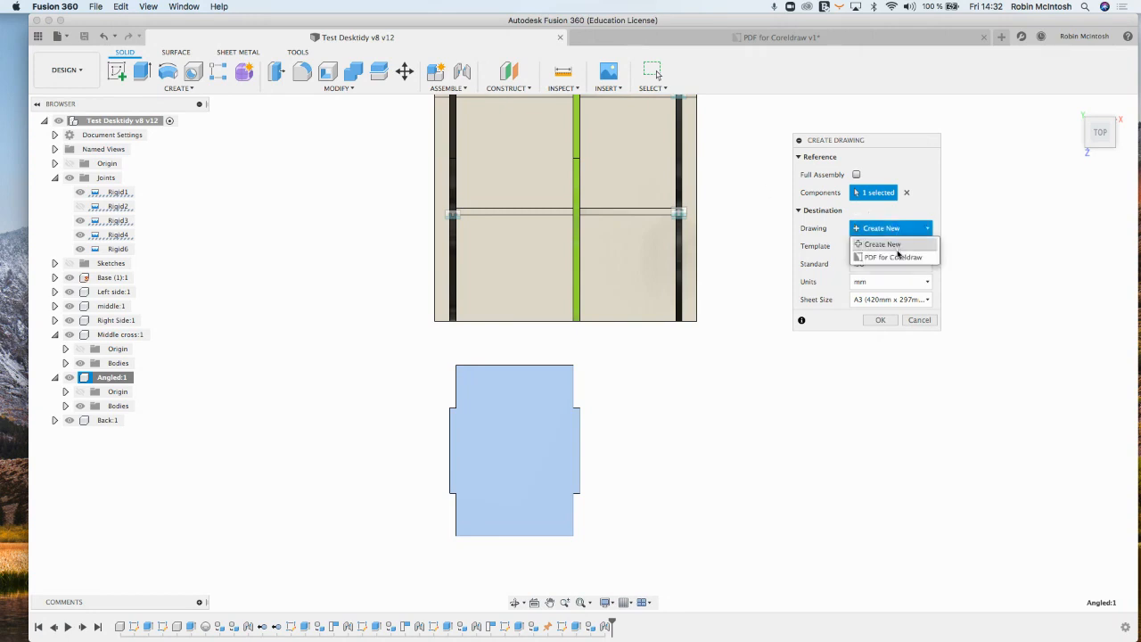
{"action": "left_click", "coordinate": [897, 257]}
{"action": "left_click", "coordinate": [892, 247]}
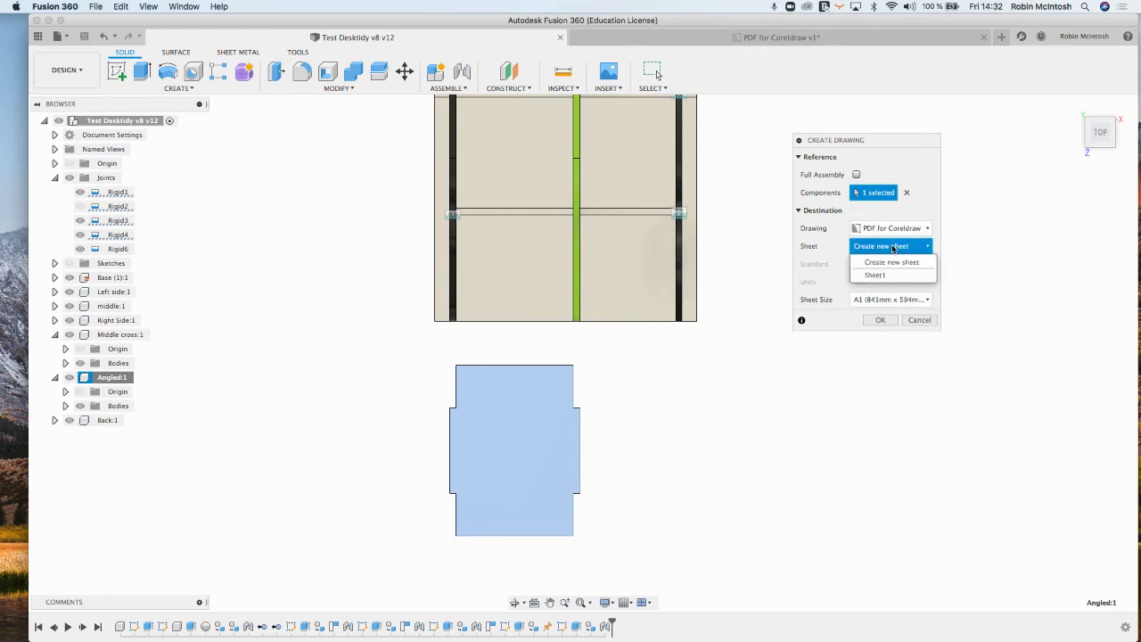
{"action": "left_click", "coordinate": [883, 276]}
{"action": "left_click", "coordinate": [883, 323]}
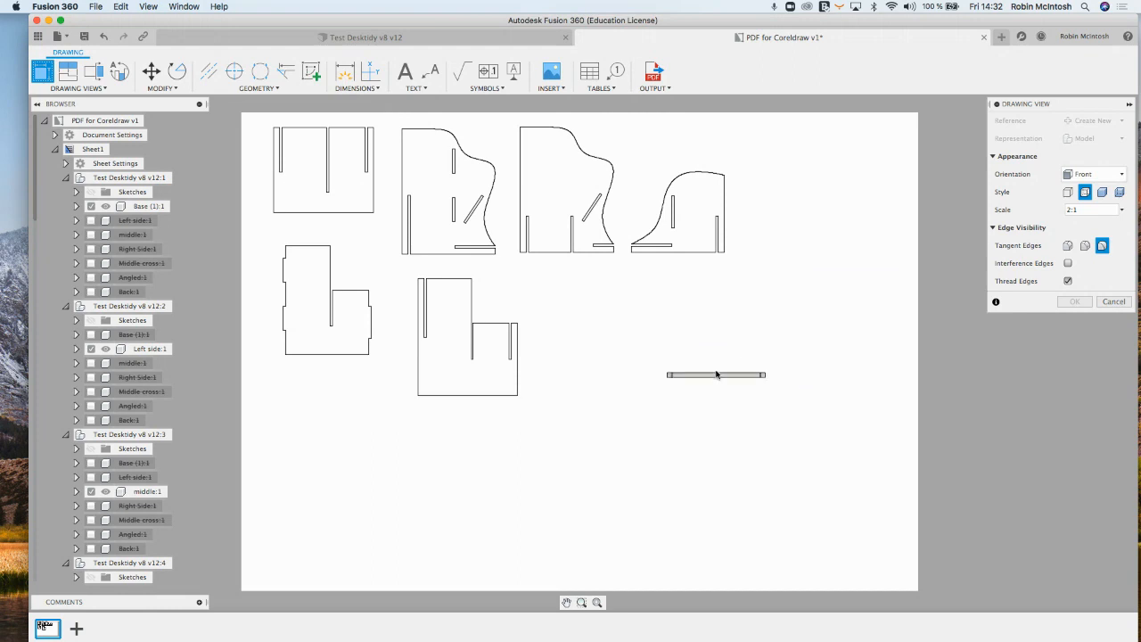
Step: Place the angled panel's view in the empty area beside the back panel, at 1:1 scale with Top orientation
{"action": "left_click", "coordinate": [1072, 210]}
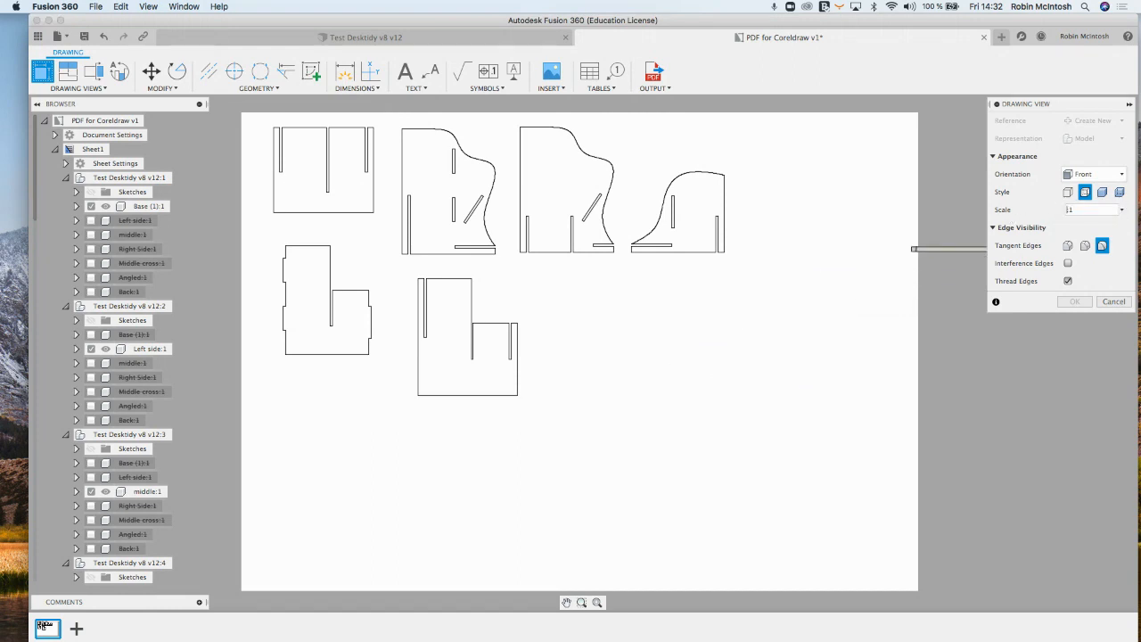
{"action": "key", "text": "Return"}
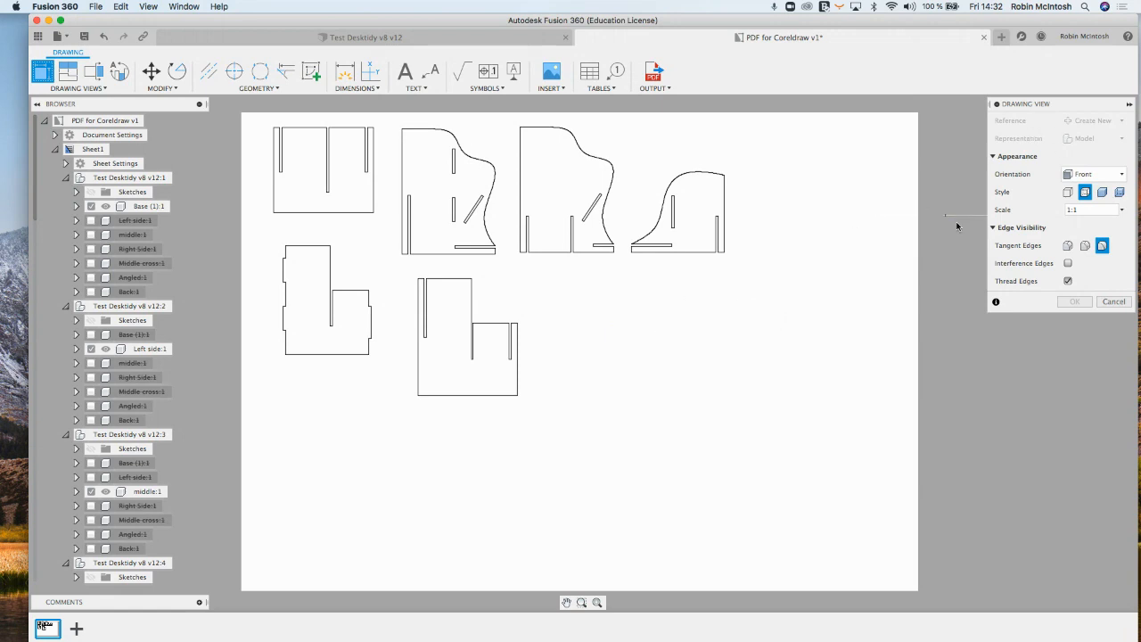
{"action": "left_click", "coordinate": [1093, 174]}
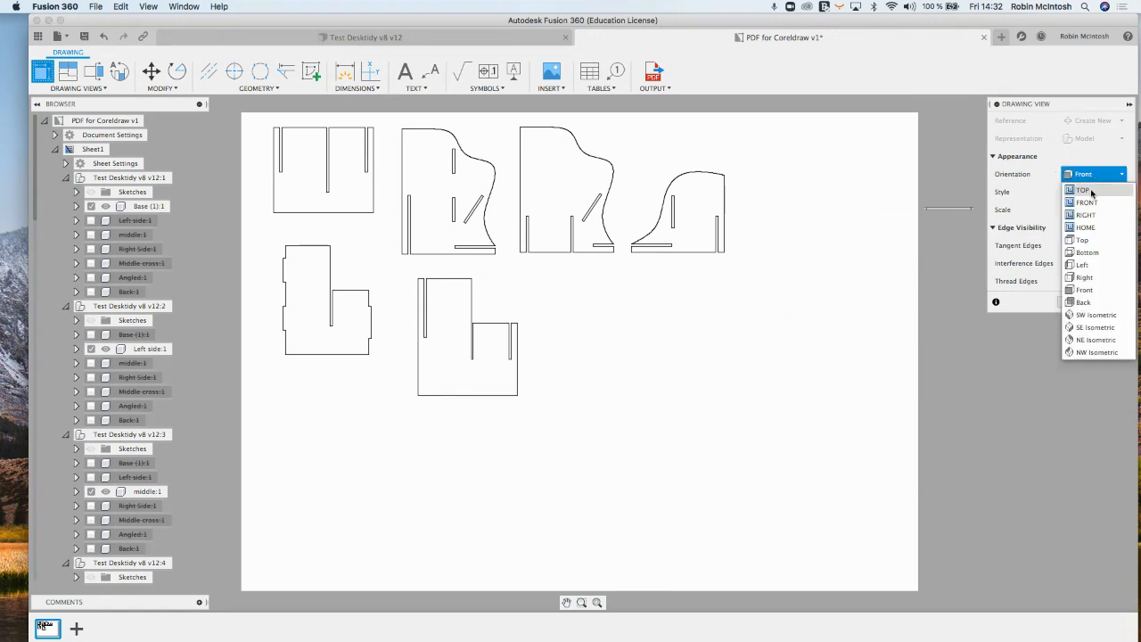
{"action": "left_click", "coordinate": [1077, 241]}
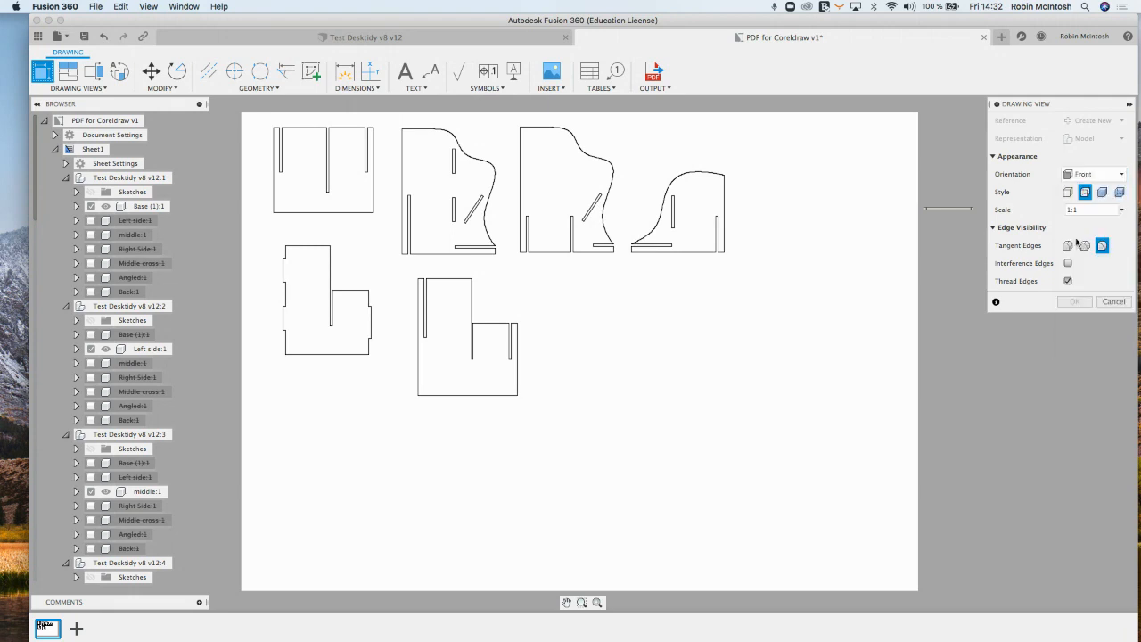
{"action": "left_click", "coordinate": [620, 351]}
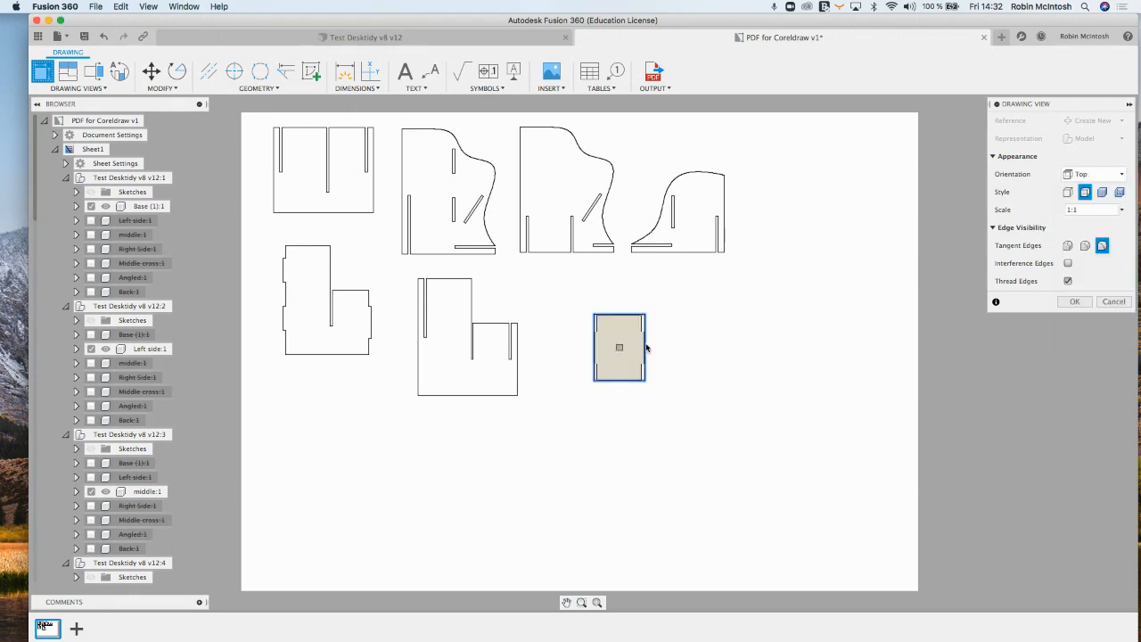
{"action": "left_click", "coordinate": [1063, 301]}
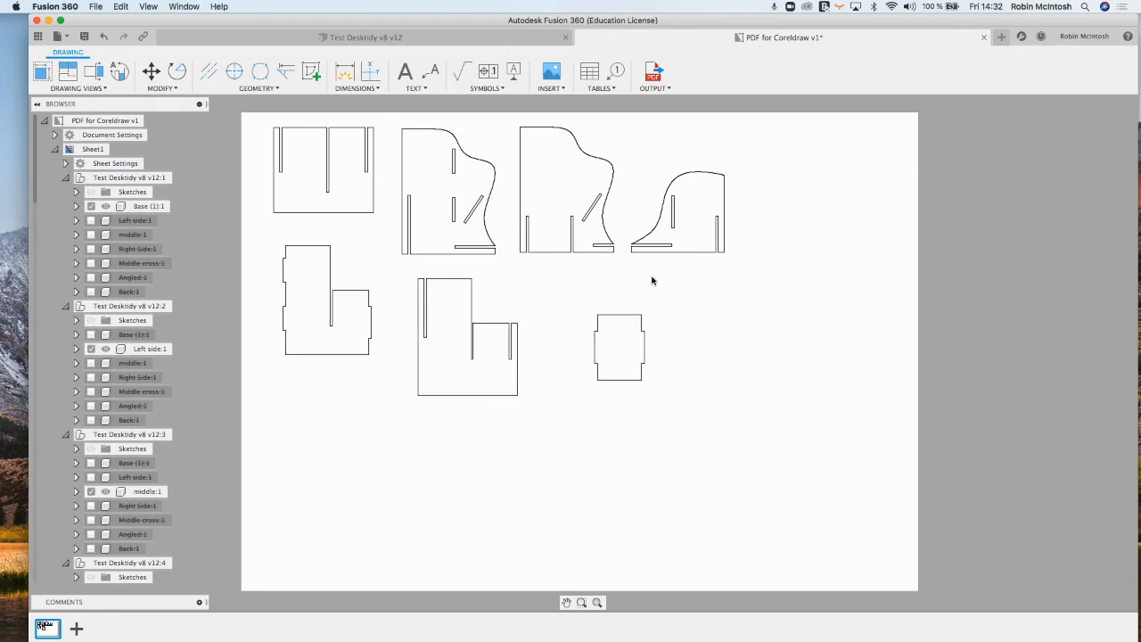
Step: Output only the current sheet of the drawing as a PDF named PDF for Coreldraw v1 on the Desktop
{"action": "left_click", "coordinate": [654, 89]}
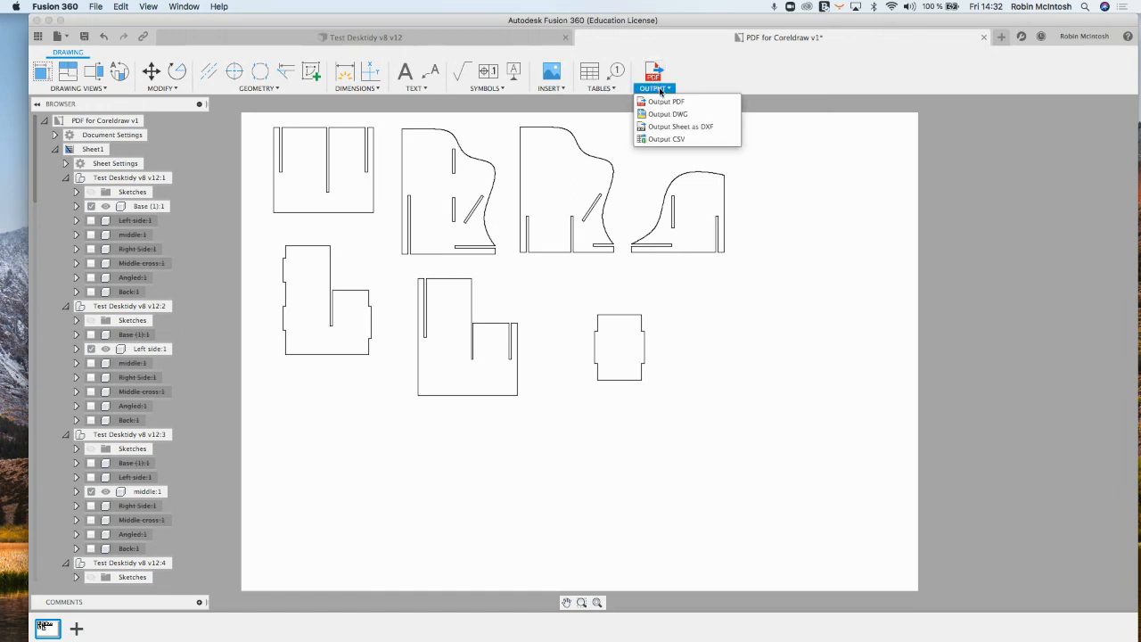
{"action": "left_click", "coordinate": [658, 103]}
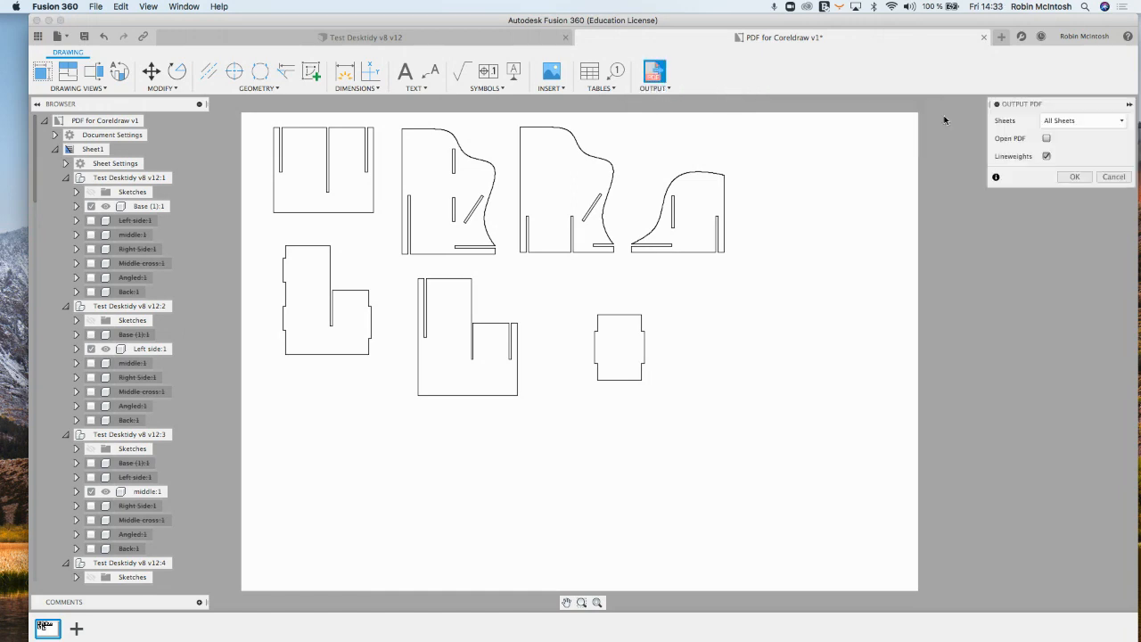
{"action": "left_click", "coordinate": [1048, 157]}
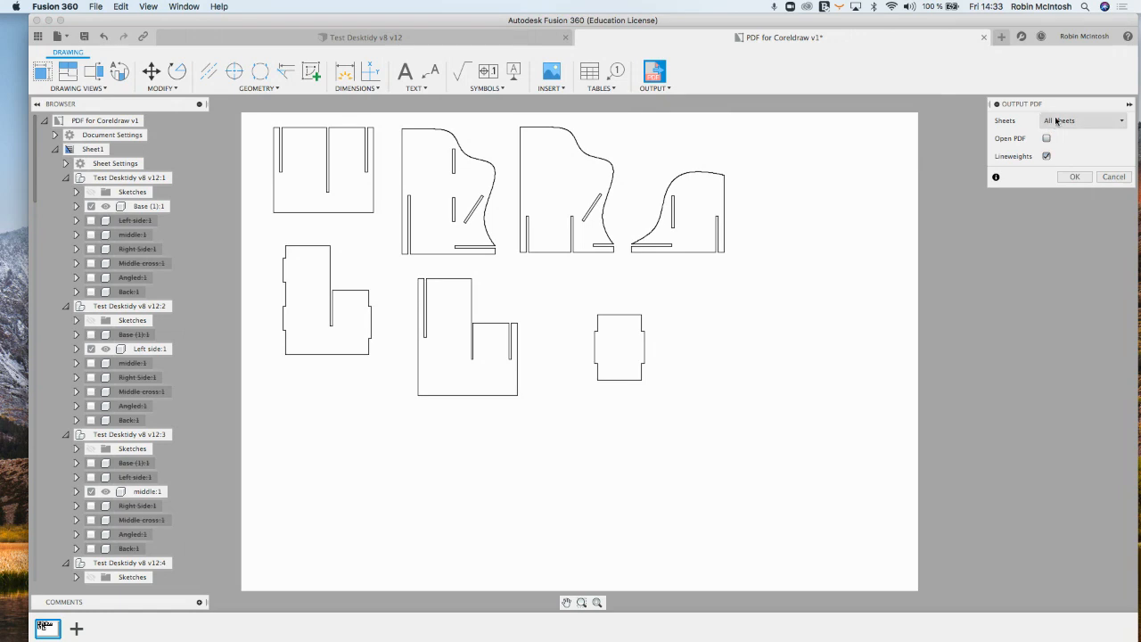
{"action": "left_click", "coordinate": [1056, 121]}
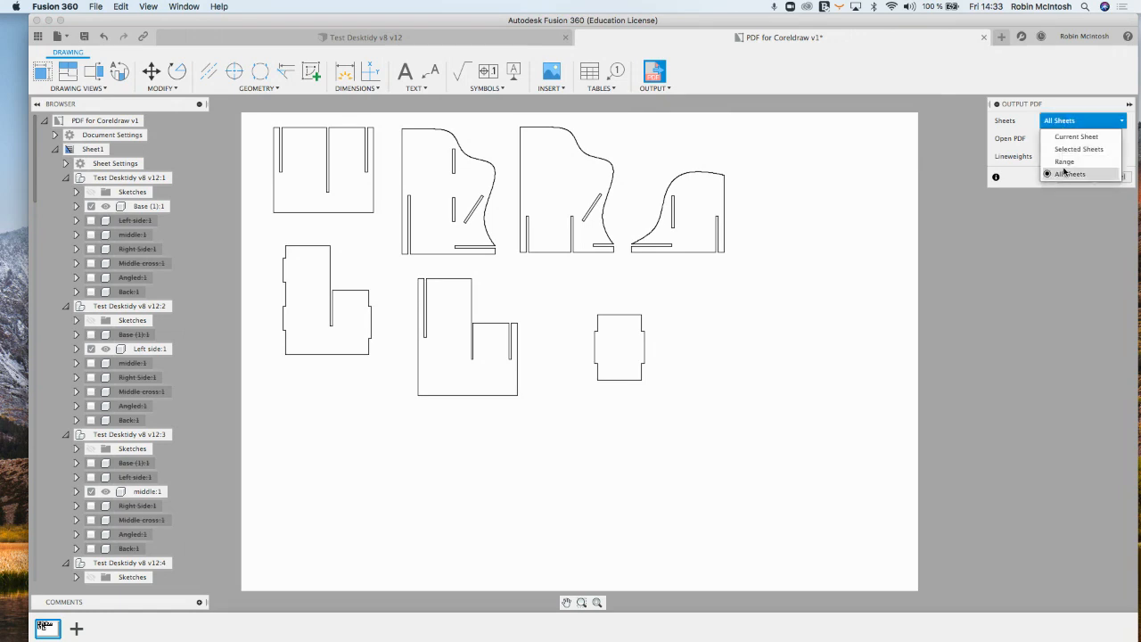
{"action": "left_click", "coordinate": [1061, 138]}
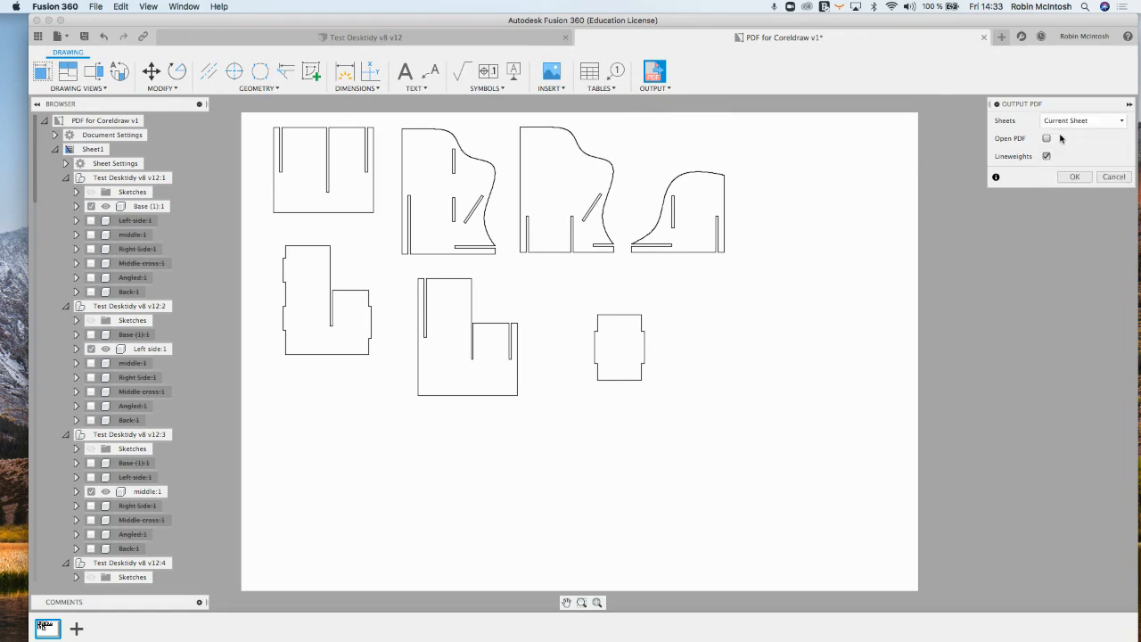
{"action": "left_click", "coordinate": [1075, 178]}
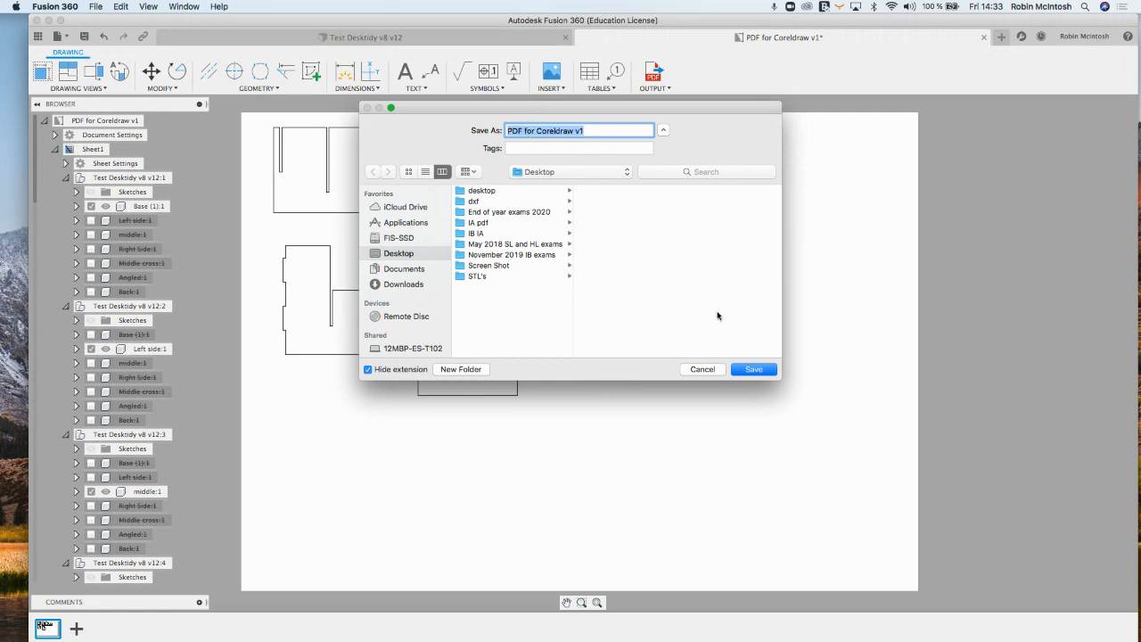
{"action": "left_click", "coordinate": [755, 368]}
{"action": "left_click", "coordinate": [755, 370]}
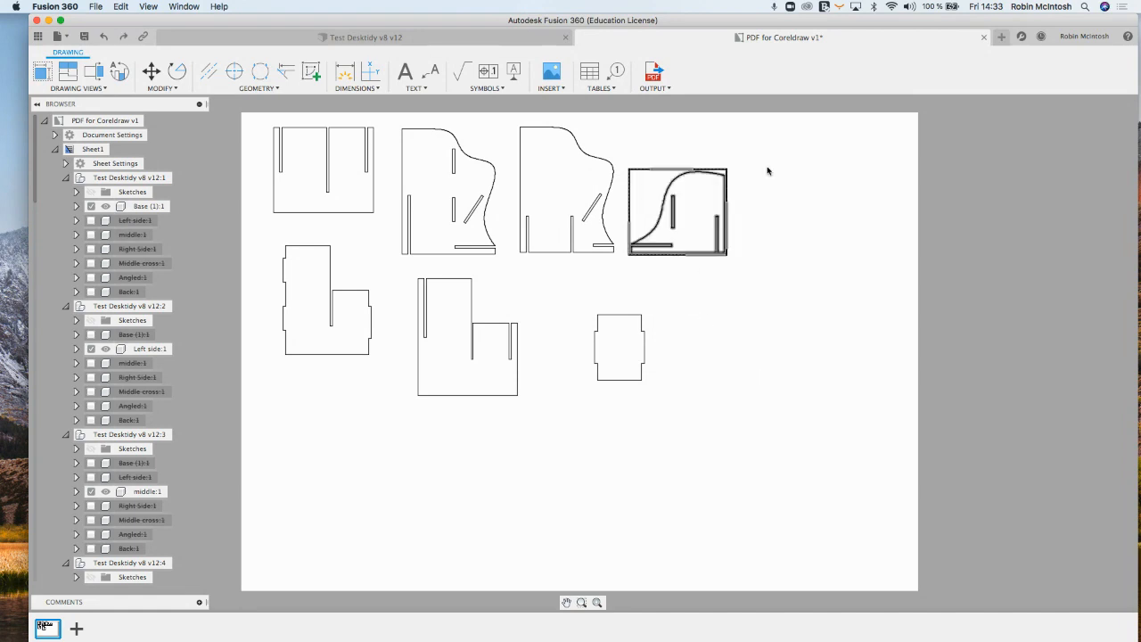
Step: Return to the desk tidy model, undo the Rigid5 joint deletion to reattach the angled panel, and save the design
{"action": "left_click", "coordinate": [443, 40]}
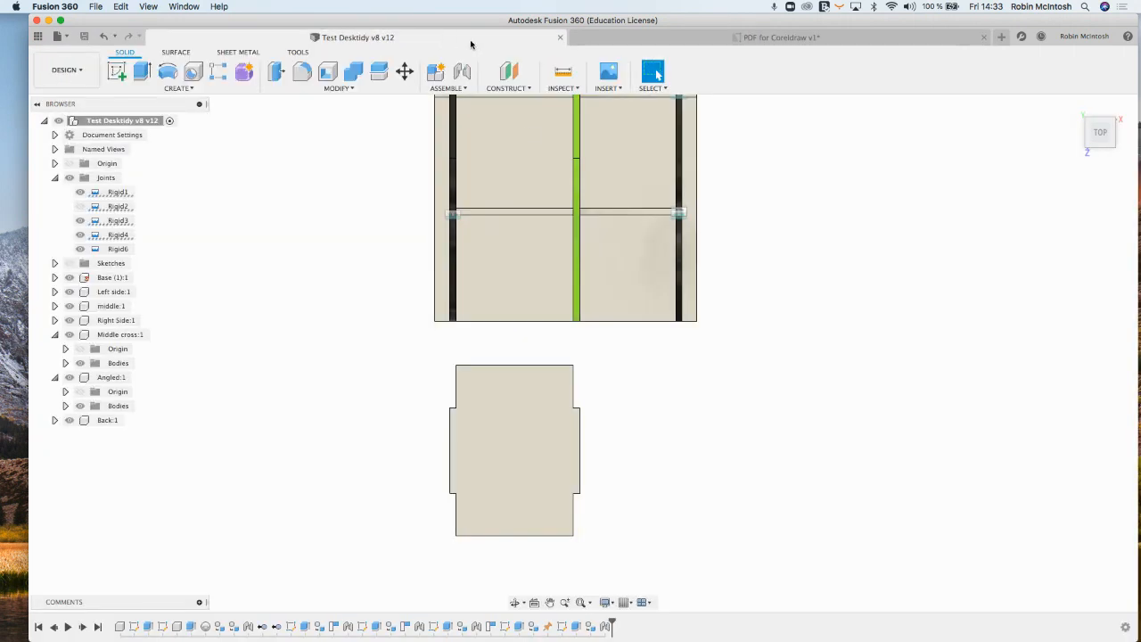
{"action": "left_click", "coordinate": [102, 39]}
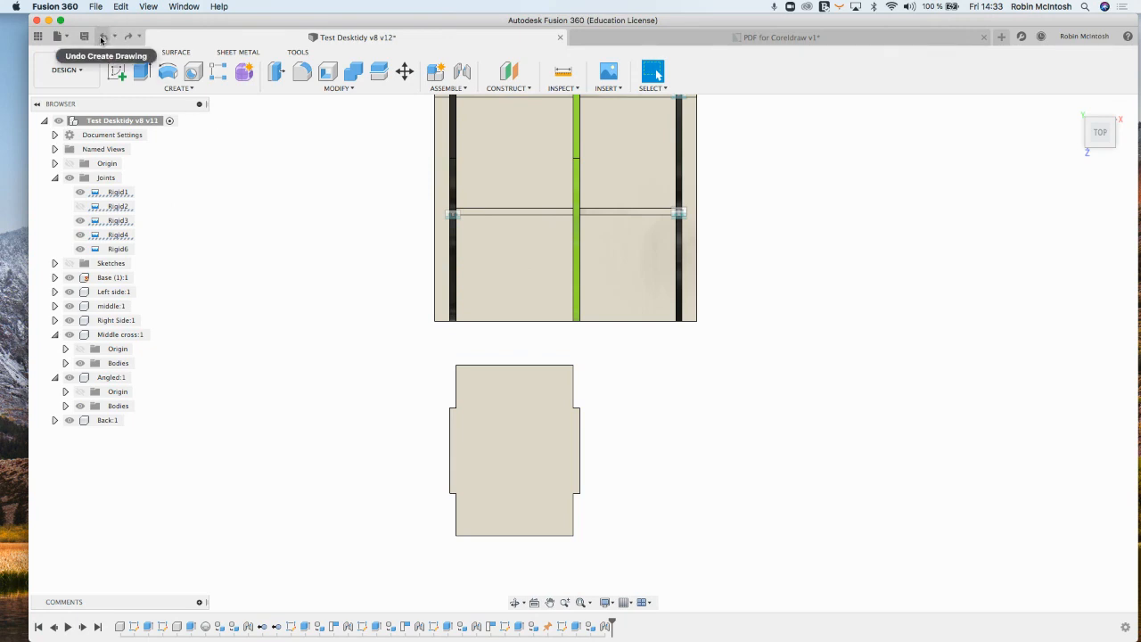
{"action": "left_click", "coordinate": [104, 40]}
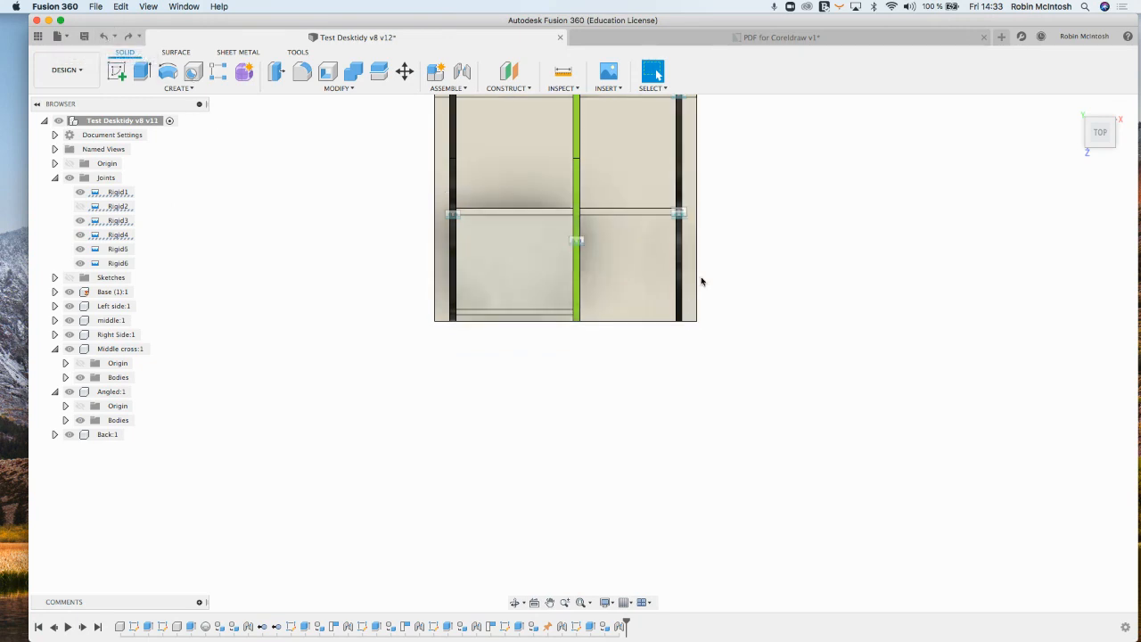
{"action": "scroll", "coordinate": [702, 281], "scroll_direction": "up", "scroll_amount": 5}
{"action": "scroll", "coordinate": [701, 281], "scroll_direction": "down", "scroll_amount": 10, "text": "shift"}
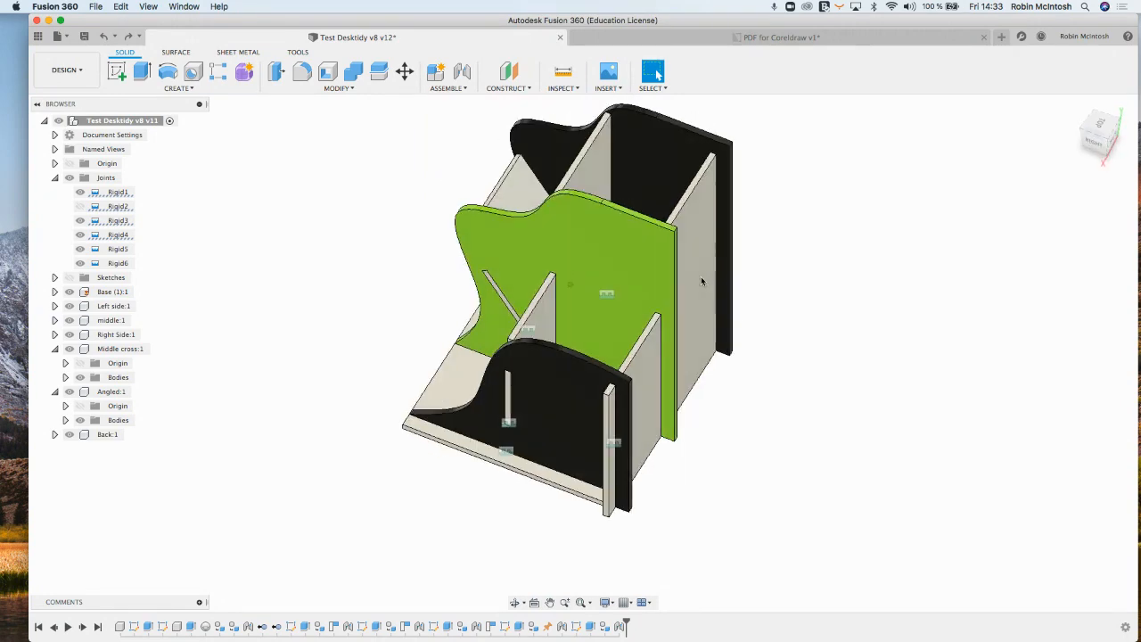
{"action": "scroll", "coordinate": [701, 281], "scroll_direction": "down", "scroll_amount": 10, "text": "shift"}
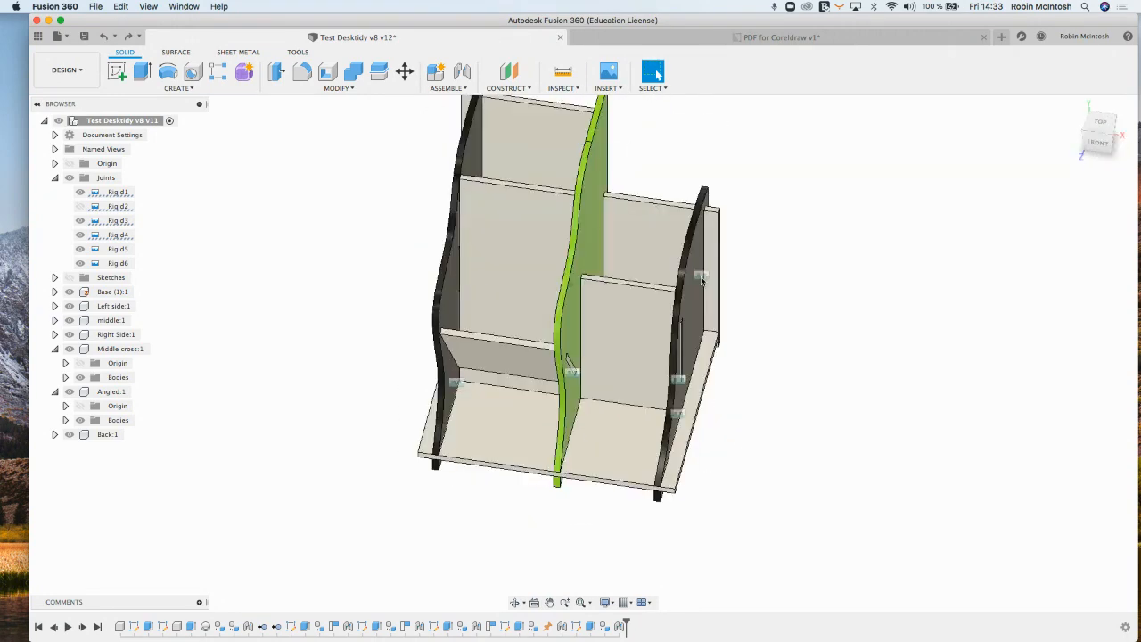
{"action": "scroll", "coordinate": [701, 282], "scroll_direction": "down", "scroll_amount": 6, "text": "shift"}
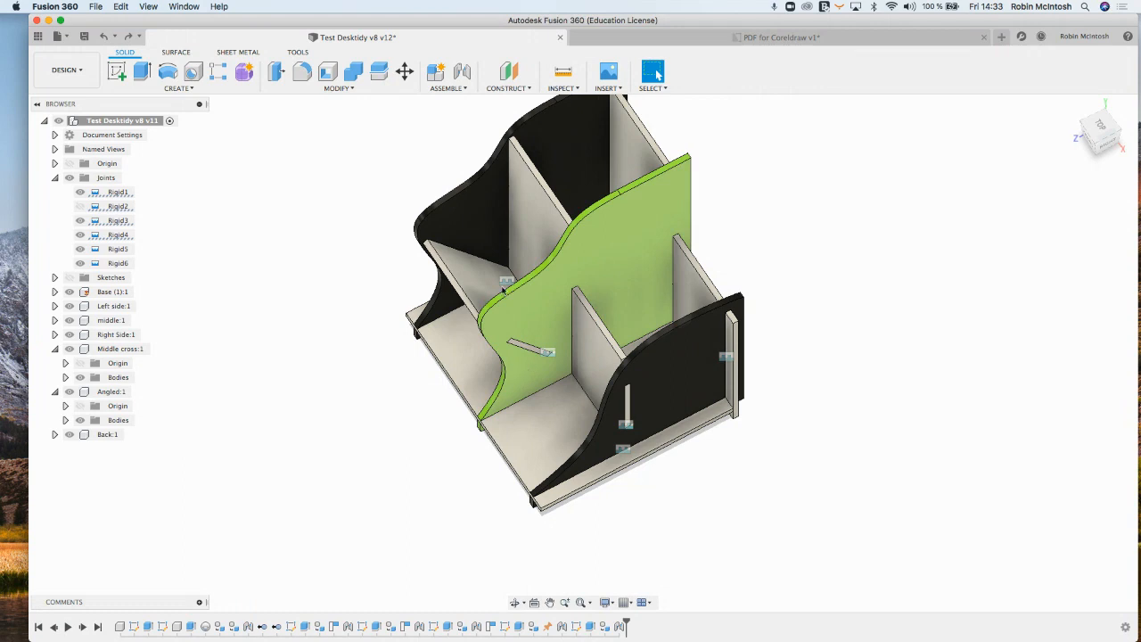
{"action": "left_click", "coordinate": [84, 37]}
{"action": "left_click", "coordinate": [604, 319]}
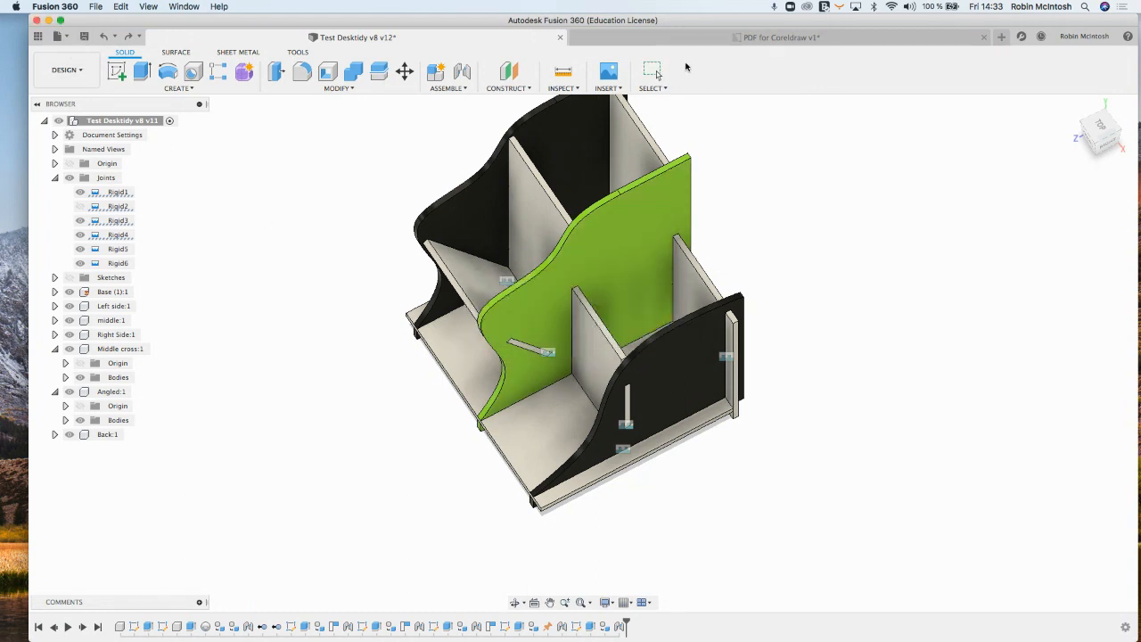
Step: Go back to the PDF for Coreldraw drawing, review its warning, and update the drawing to the latest design version
{"action": "left_click", "coordinate": [702, 38]}
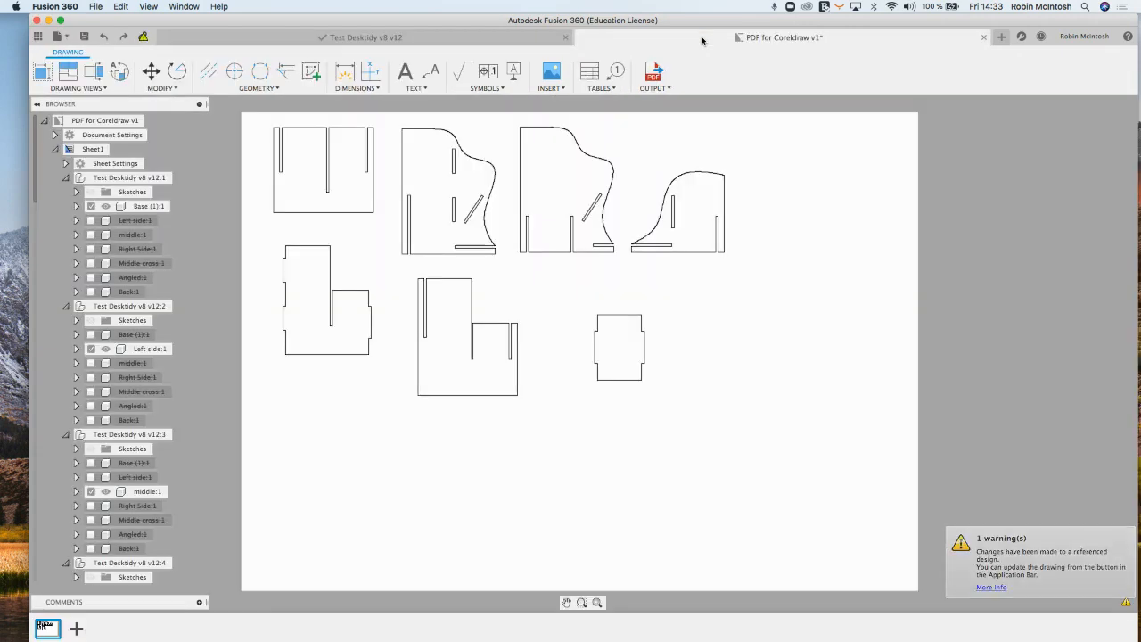
{"action": "left_click", "coordinate": [1126, 605]}
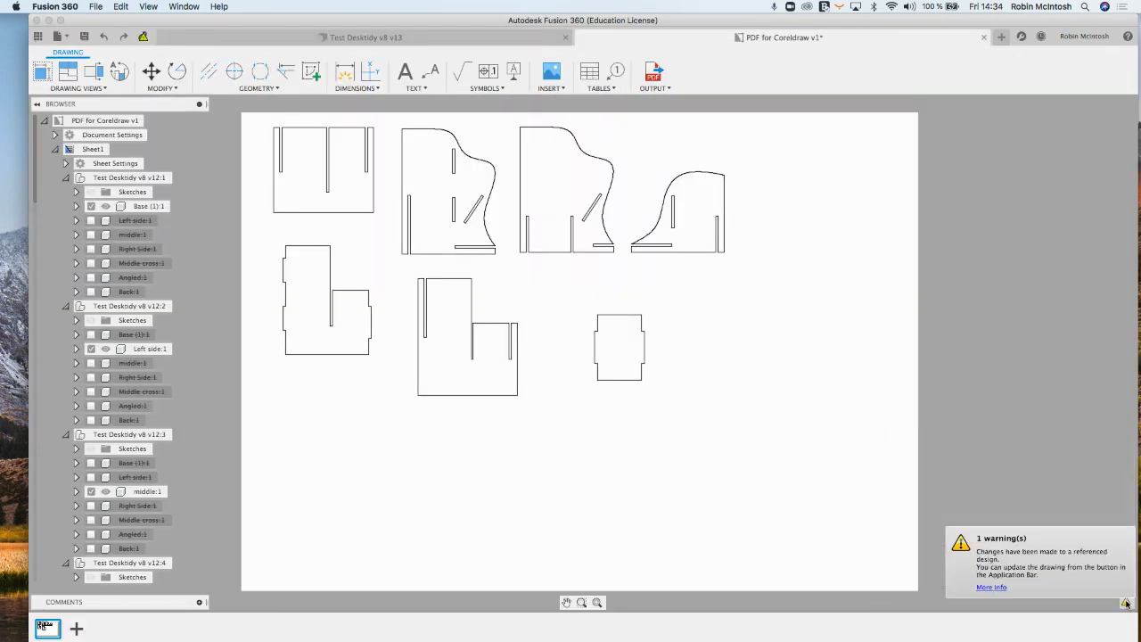
{"action": "left_click", "coordinate": [1126, 603]}
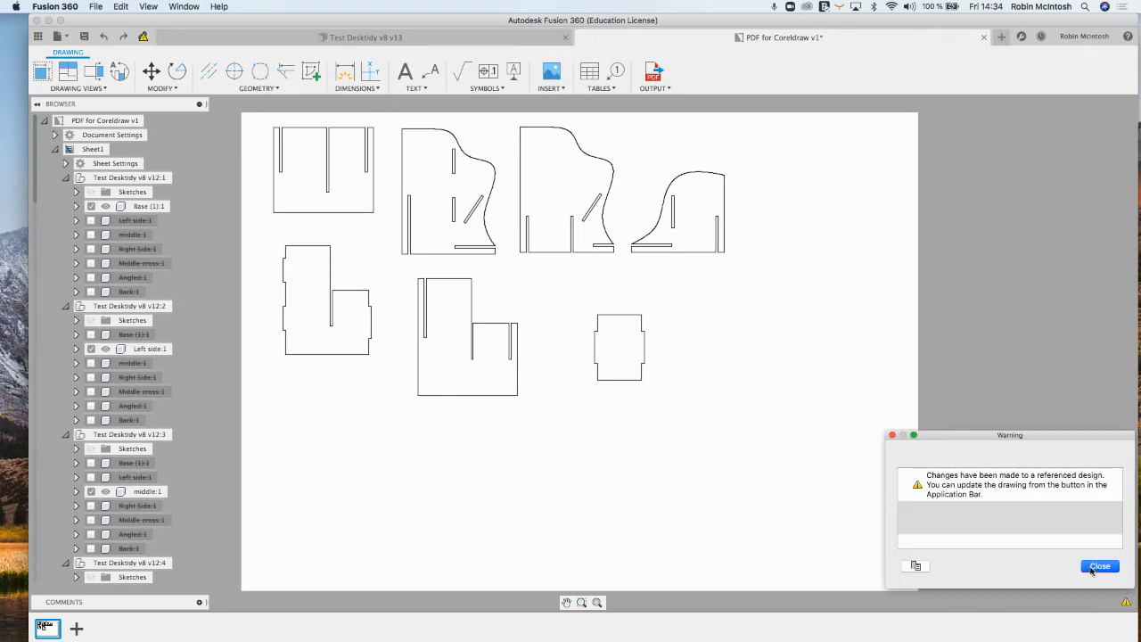
{"action": "left_click", "coordinate": [1099, 567]}
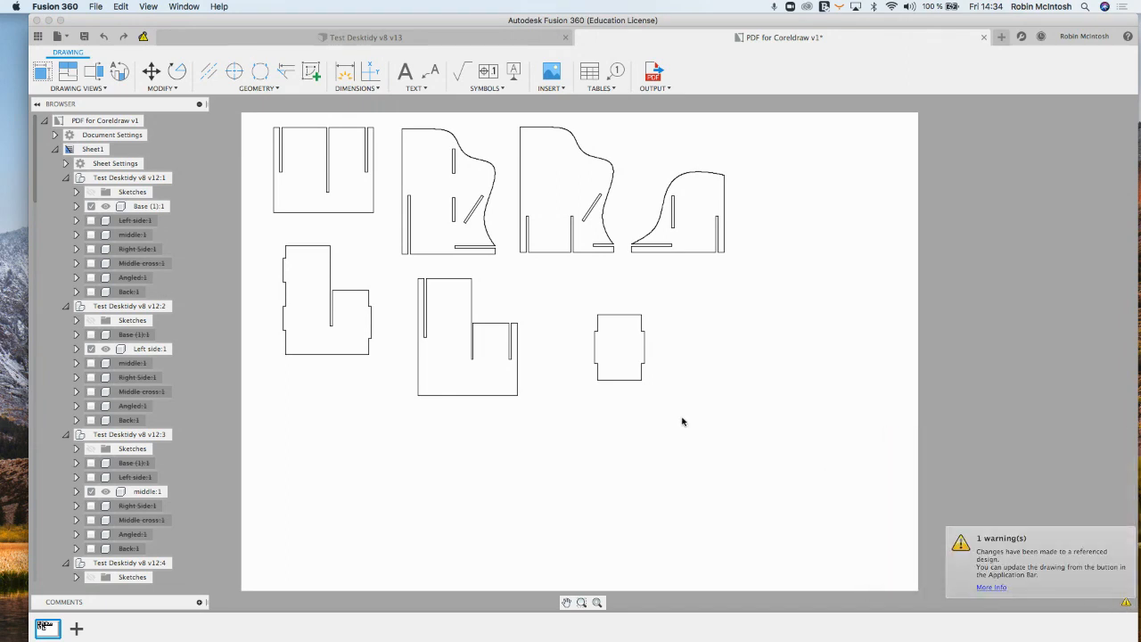
{"action": "left_click", "coordinate": [143, 37]}
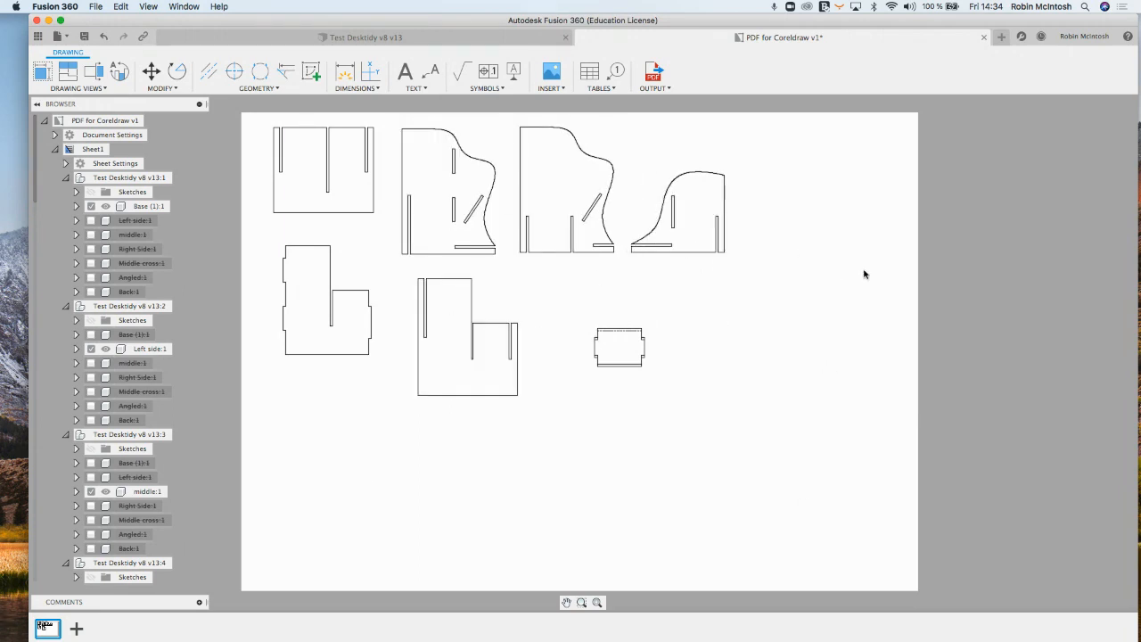
Step: Clear the Fusion 360 and browser windows off the desktop, then bring the CorelDRAW window into view and enlarge it
{"action": "left_click", "coordinate": [48, 20]}
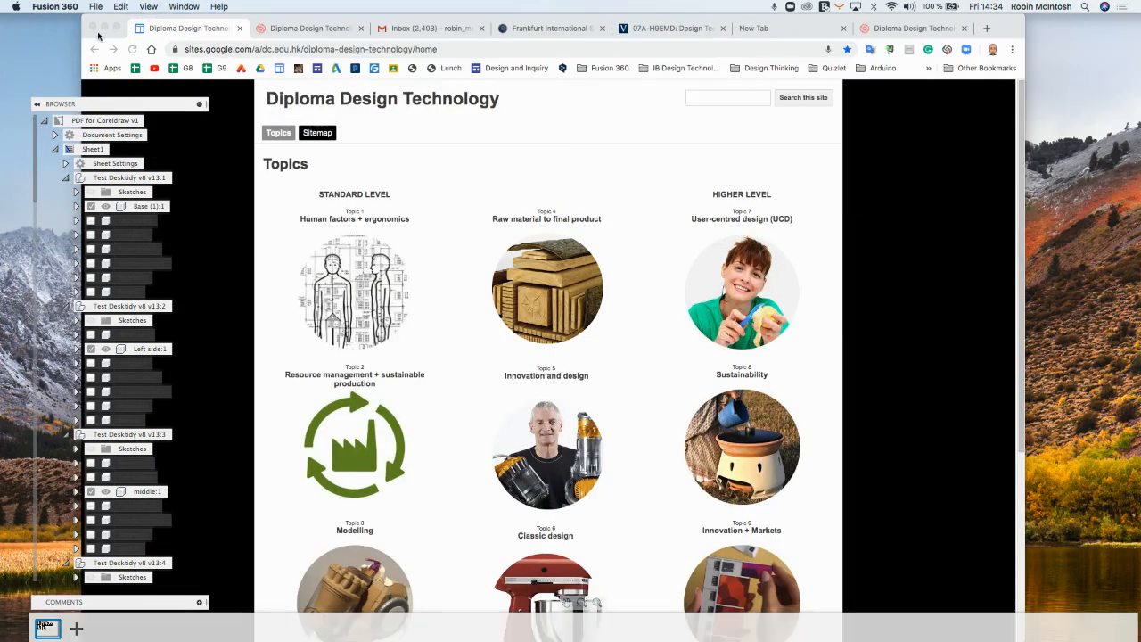
{"action": "left_click", "coordinate": [105, 27]}
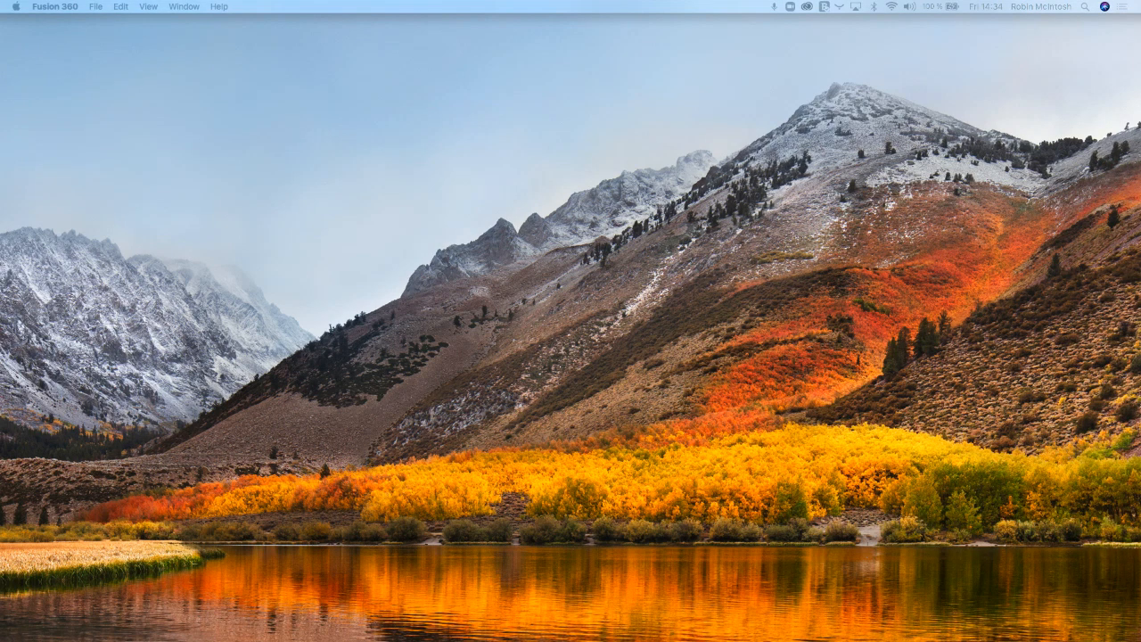
{"action": "left_click_drag", "start_coordinate": [1140, 45], "coordinate": [632, 63]}
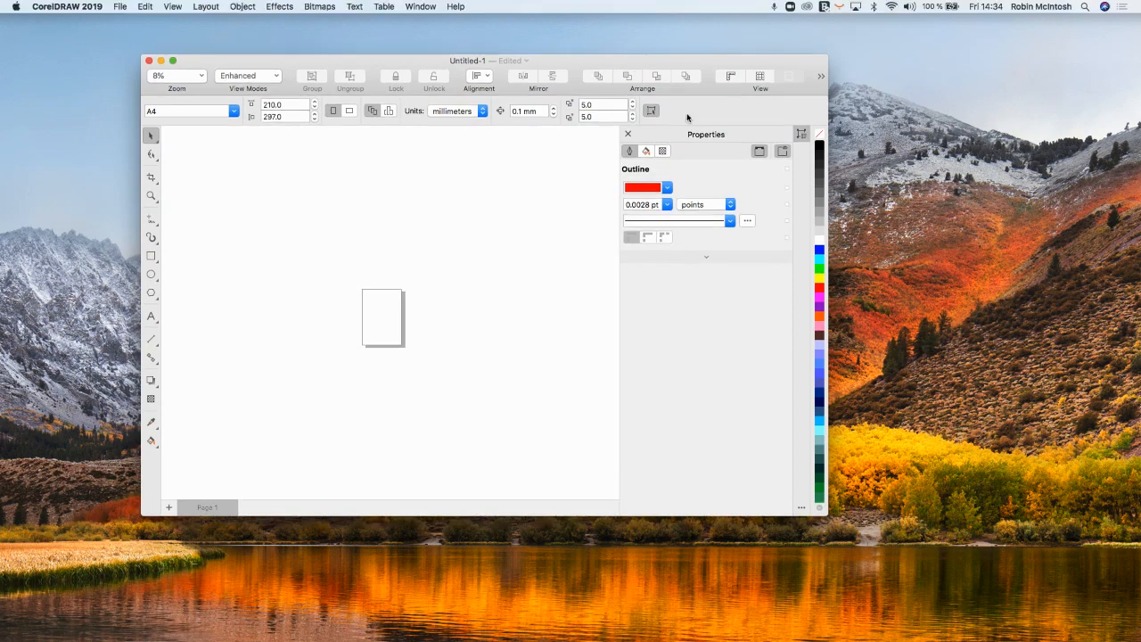
{"action": "left_click_drag", "start_coordinate": [829, 517], "coordinate": [988, 590]}
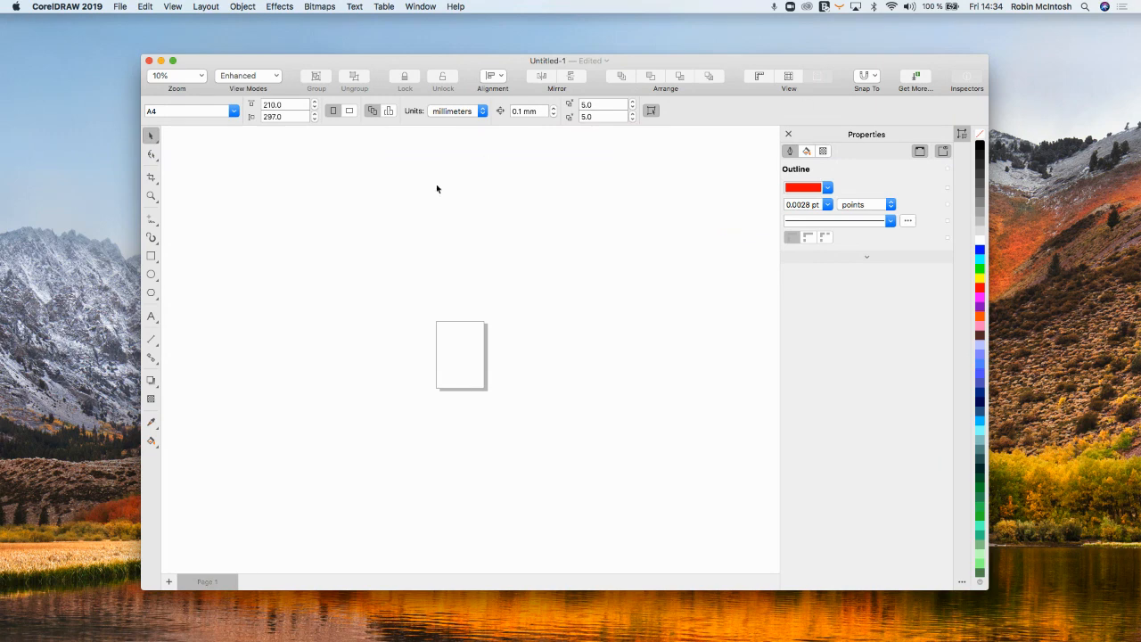
Step: Place PDF for Coreldraw v1.pdf from the Desktop into the A4 document, importing text as curves with comments on a separate layer
{"action": "right_click", "coordinate": [386, 252]}
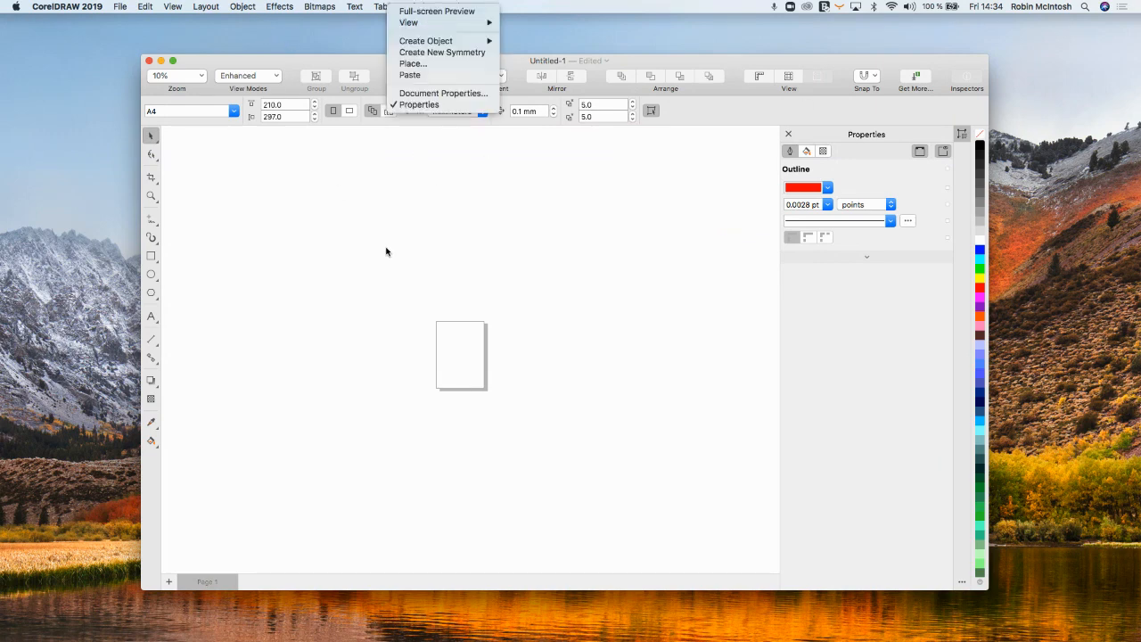
{"action": "left_click", "coordinate": [413, 65]}
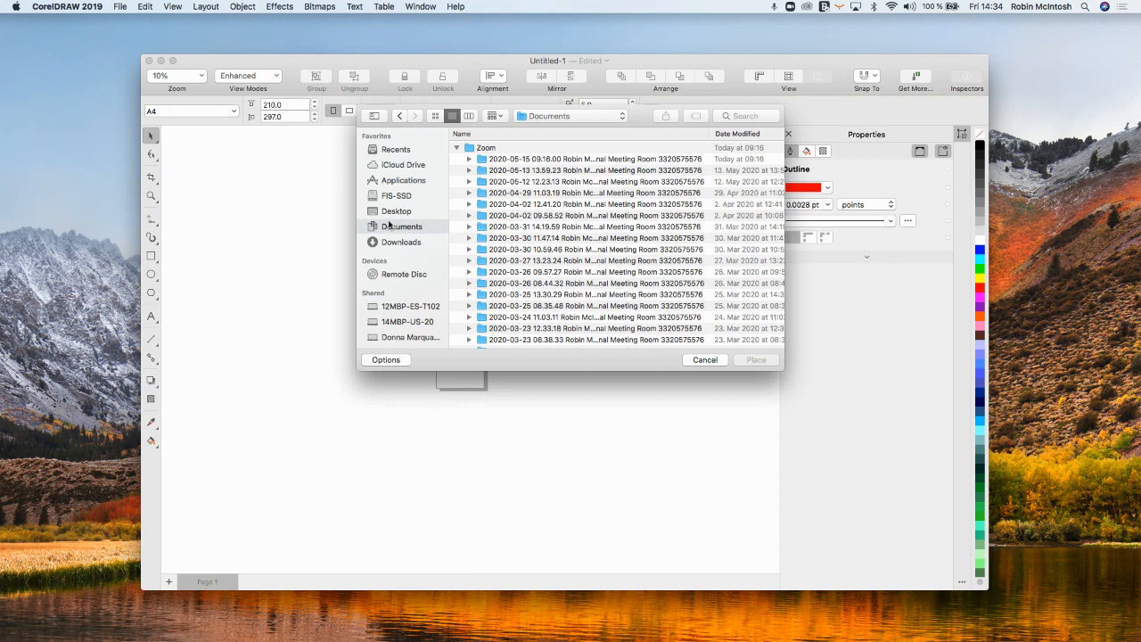
{"action": "left_click", "coordinate": [383, 211]}
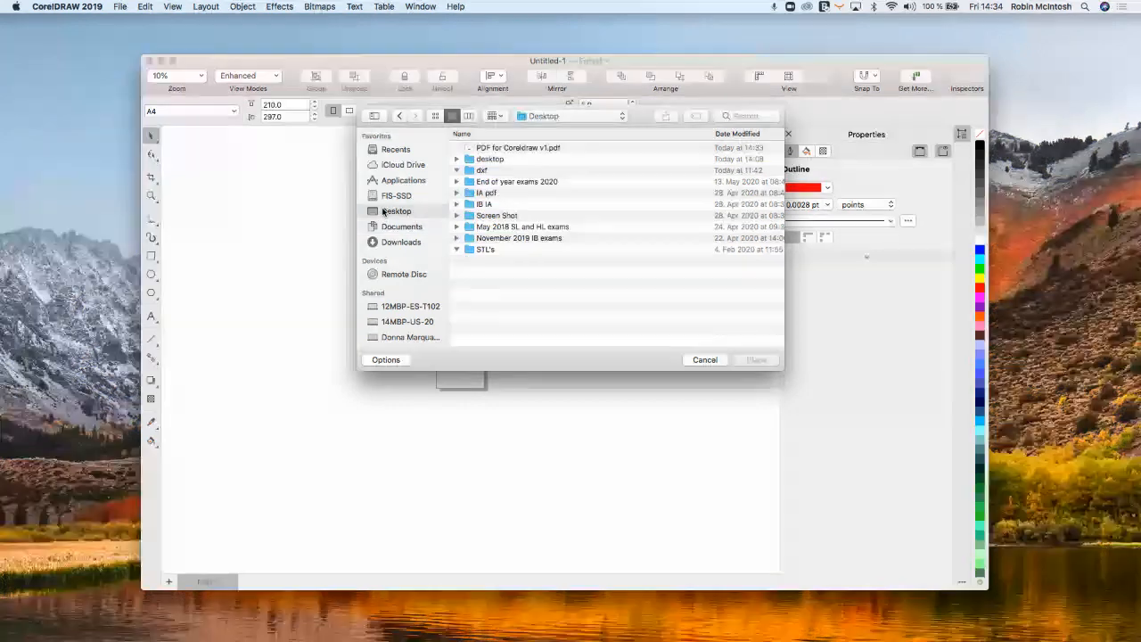
{"action": "left_click", "coordinate": [504, 148]}
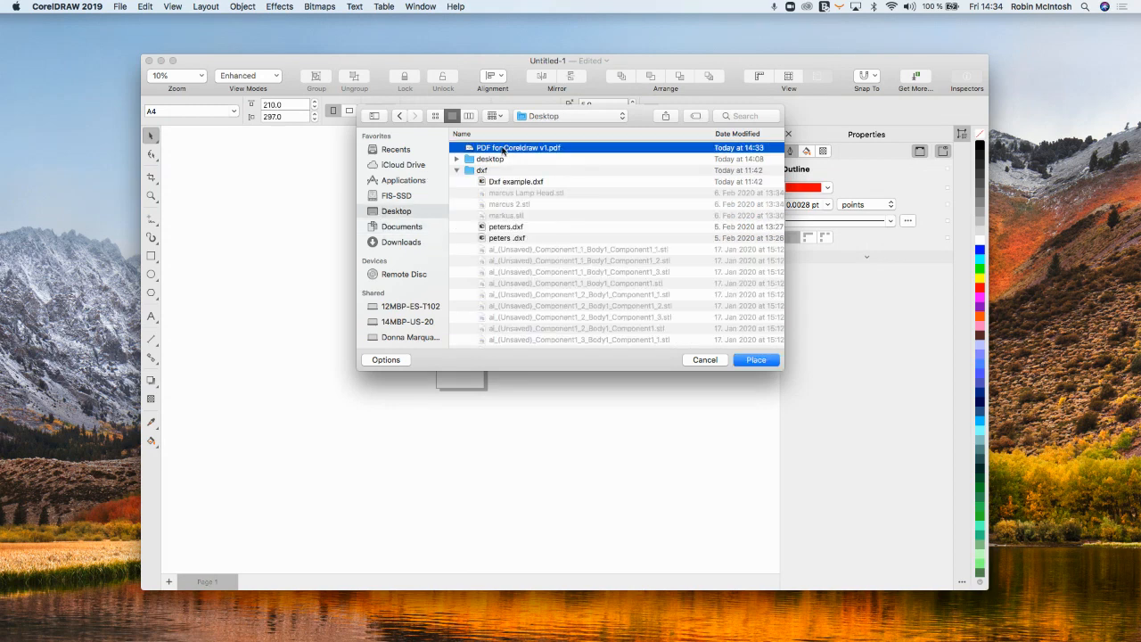
{"action": "left_click", "coordinate": [755, 359]}
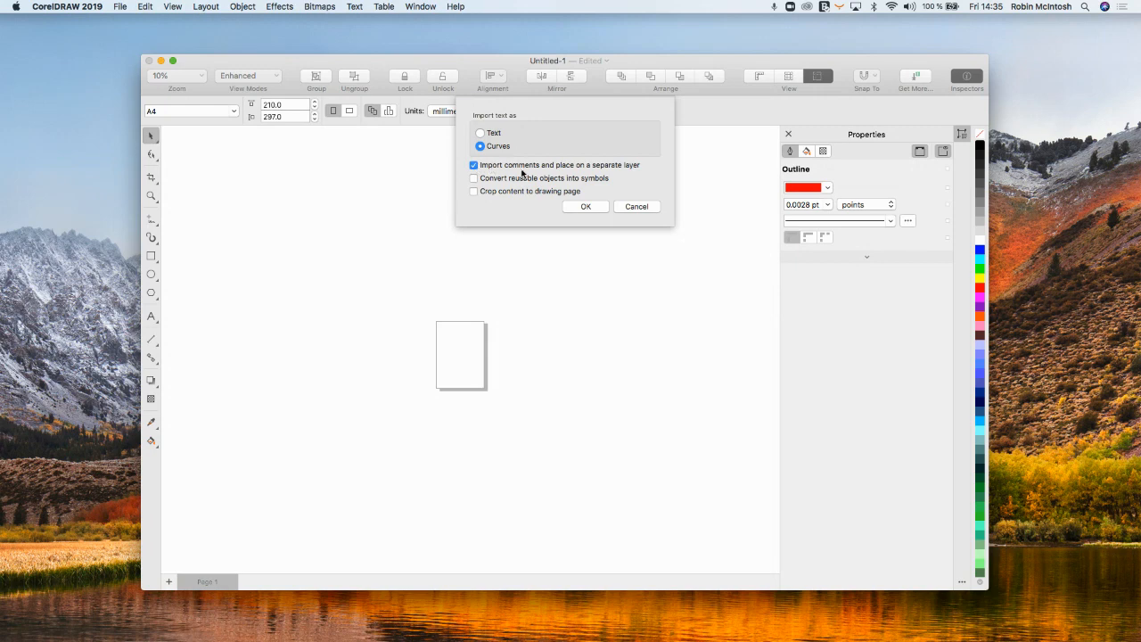
{"action": "left_click", "coordinate": [586, 207]}
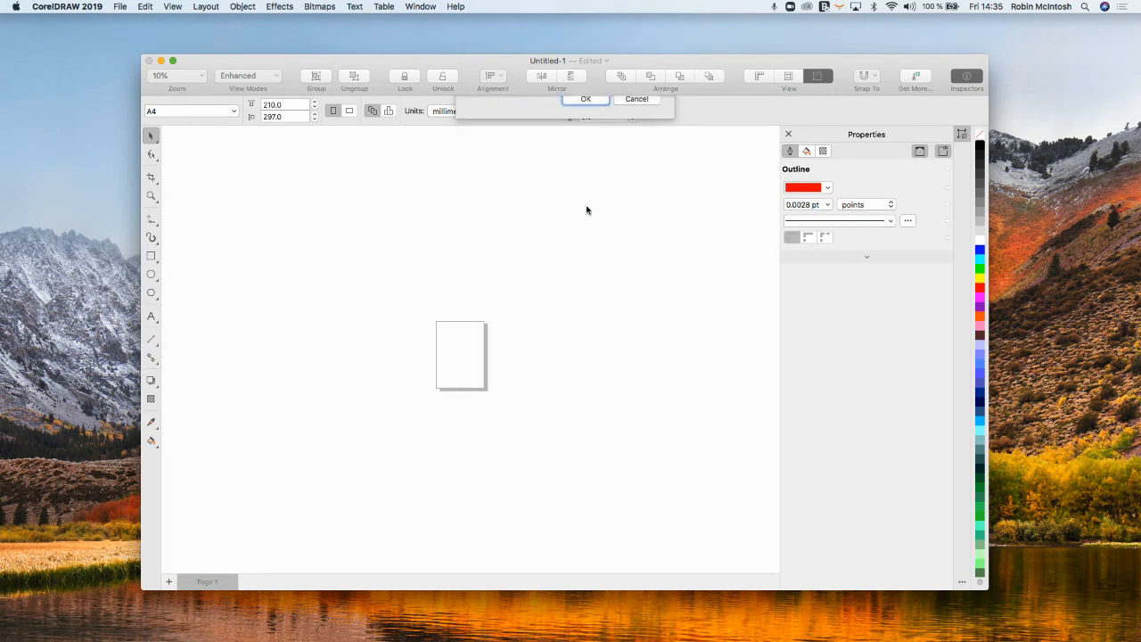
{"action": "left_click", "coordinate": [390, 312]}
{"action": "left_click", "coordinate": [604, 332]}
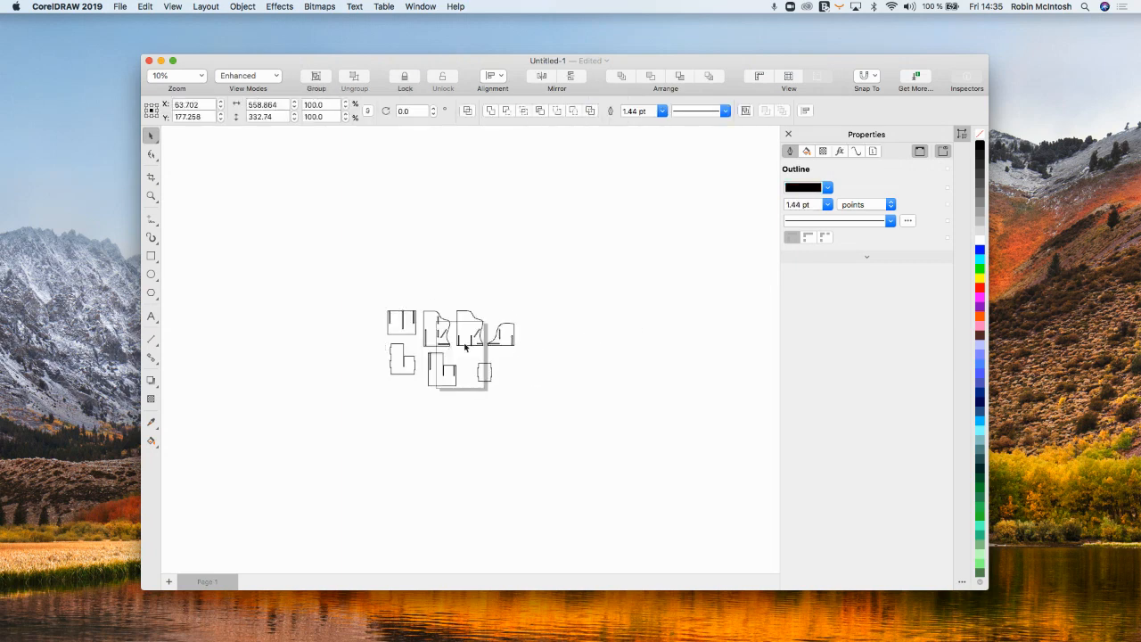
Step: Measure the width of the upper vertical slot in the first wavy-edged panel with a freehand line across its top end
{"action": "scroll", "coordinate": [459, 354], "scroll_direction": "up", "scroll_amount": 2}
{"action": "scroll", "coordinate": [459, 354], "scroll_direction": "up", "scroll_amount": 5}
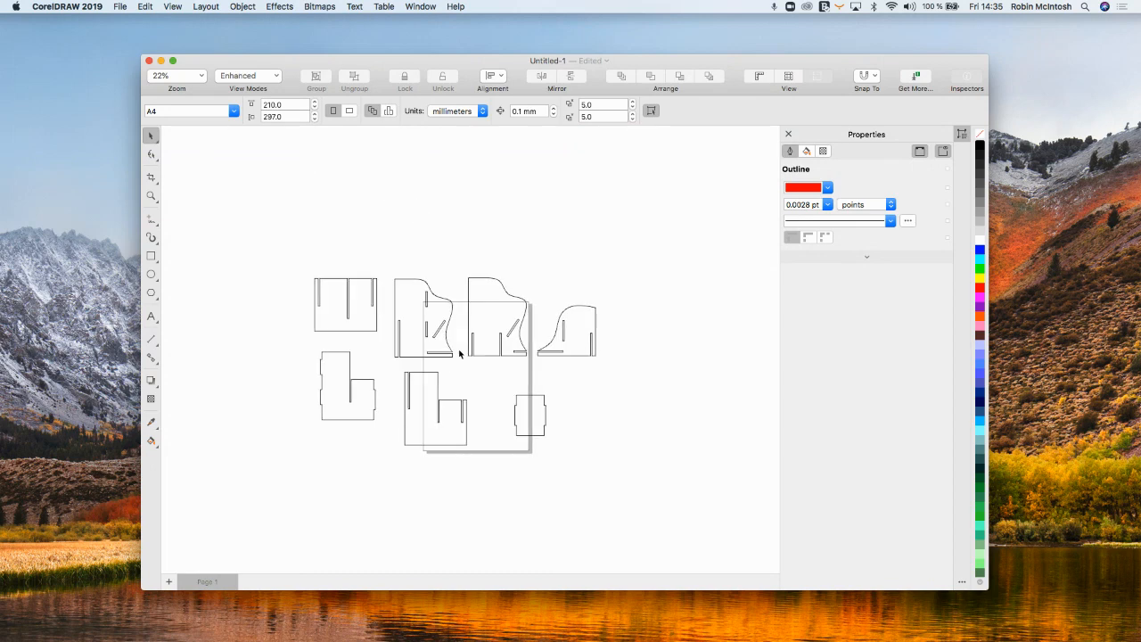
{"action": "scroll", "coordinate": [459, 354], "scroll_direction": "up", "scroll_amount": 2}
{"action": "scroll", "coordinate": [459, 354], "scroll_direction": "left", "scroll_amount": 2}
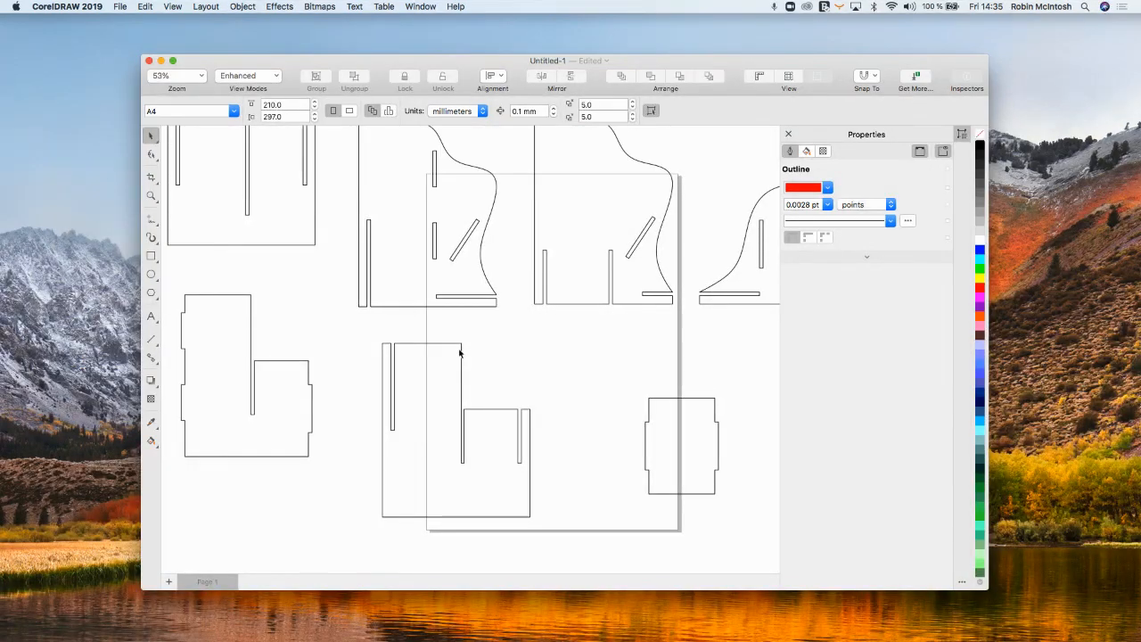
{"action": "left_click", "coordinate": [150, 220]}
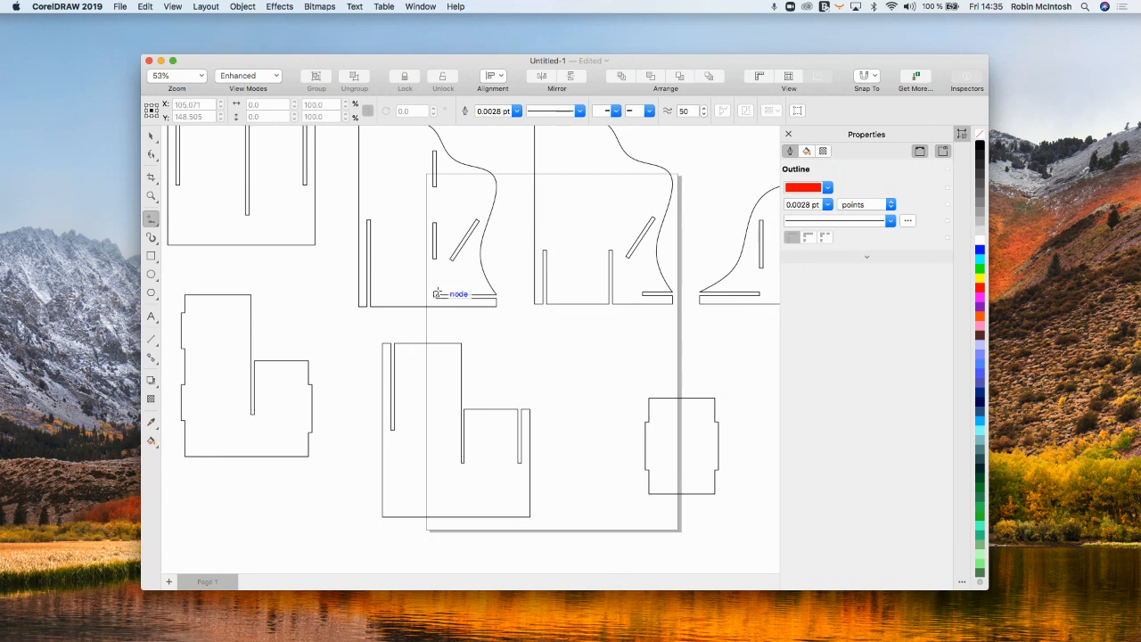
{"action": "scroll", "coordinate": [436, 293], "scroll_direction": "up", "scroll_amount": 5}
{"action": "scroll", "coordinate": [437, 290], "scroll_direction": "up", "scroll_amount": 10}
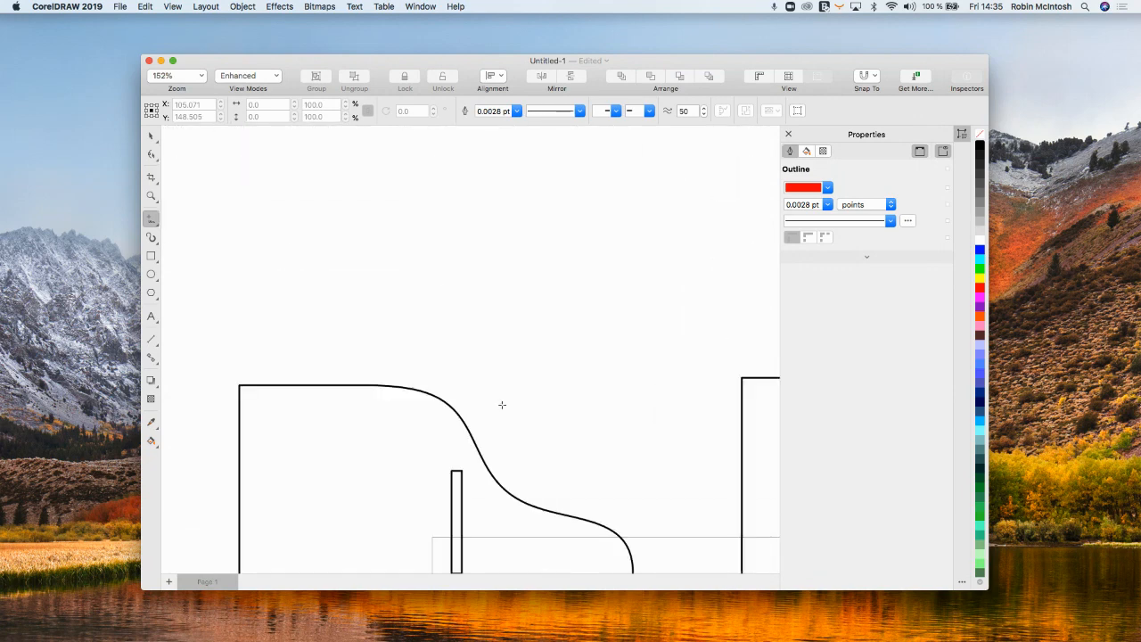
{"action": "scroll", "coordinate": [502, 404], "scroll_direction": "down", "scroll_amount": 3}
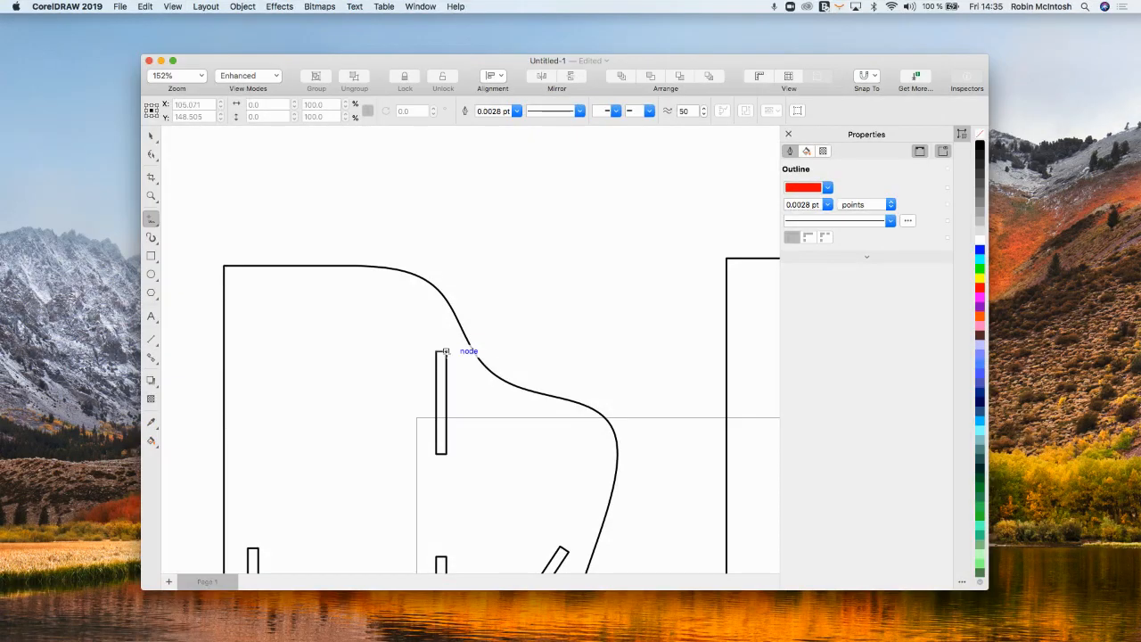
{"action": "left_click", "coordinate": [446, 352]}
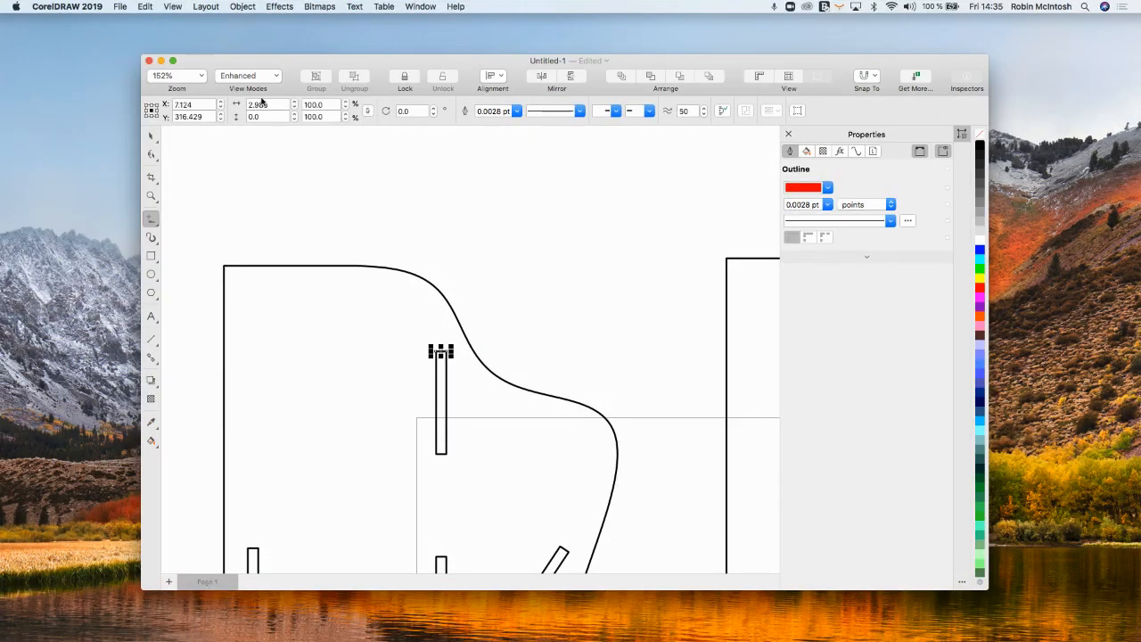
{"action": "scroll", "coordinate": [407, 294], "scroll_direction": "up", "scroll_amount": 3}
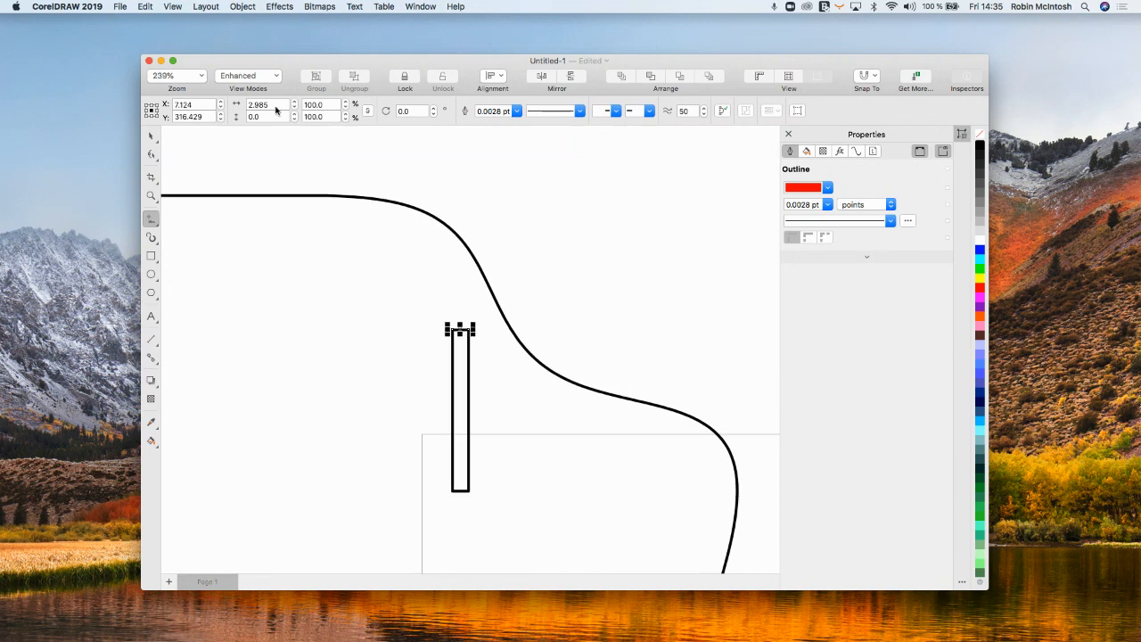
{"action": "left_click", "coordinate": [442, 277]}
{"action": "scroll", "coordinate": [629, 321], "scroll_direction": "down", "scroll_amount": 10}
{"action": "scroll", "coordinate": [630, 322], "scroll_direction": "right", "scroll_amount": 2}
{"action": "scroll", "coordinate": [629, 322], "scroll_direction": "down", "scroll_amount": 1}
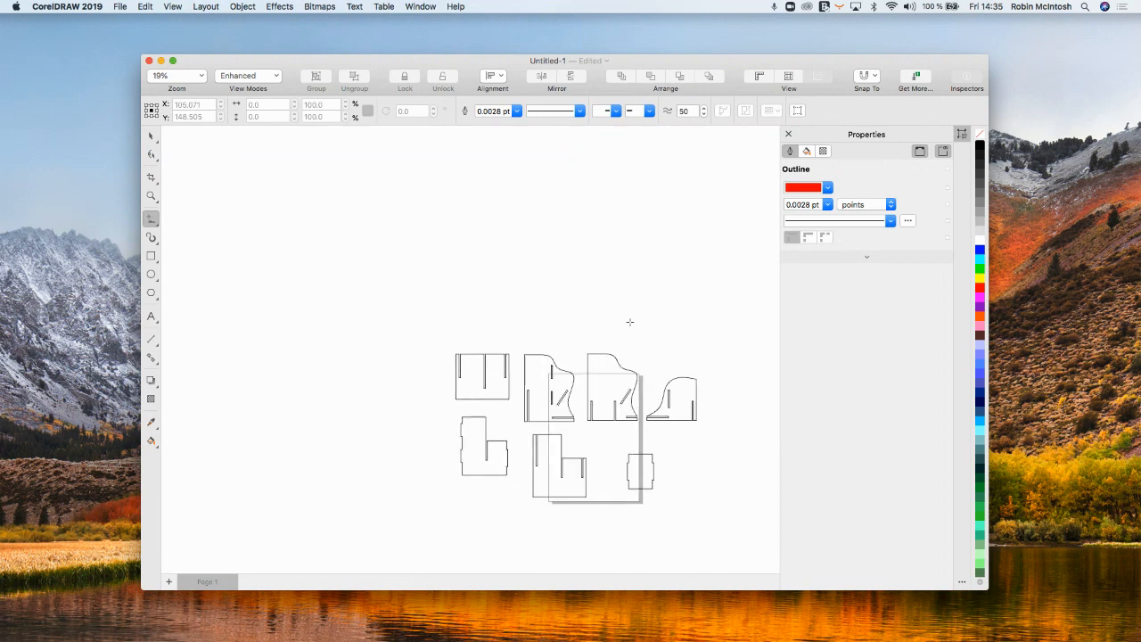
Step: Select all the imported parts, switch their outline units to millimetres, and colour the outlines red from the RGB Palette
{"action": "left_click", "coordinate": [152, 136]}
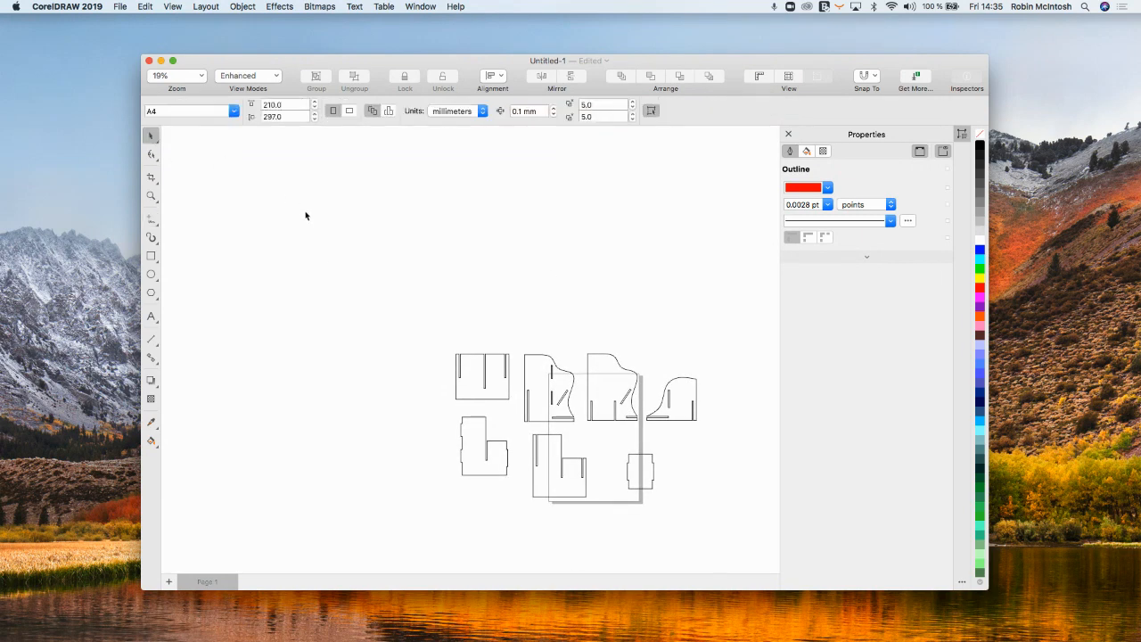
{"action": "left_click_drag", "start_coordinate": [384, 284], "coordinate": [677, 477]}
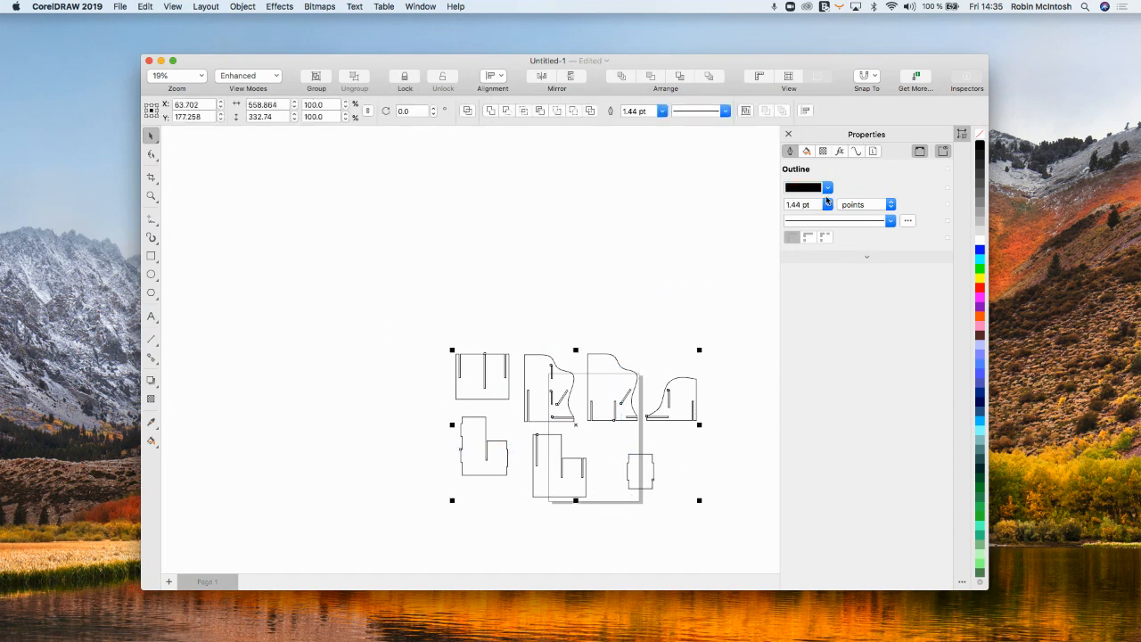
{"action": "left_click", "coordinate": [857, 206]}
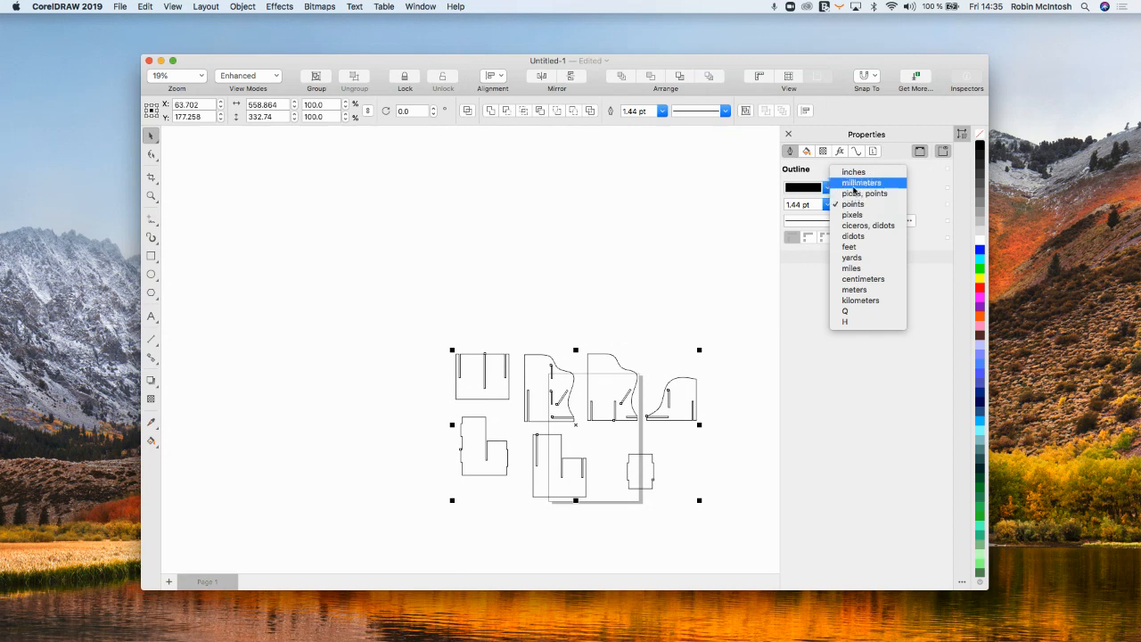
{"action": "left_click", "coordinate": [857, 183]}
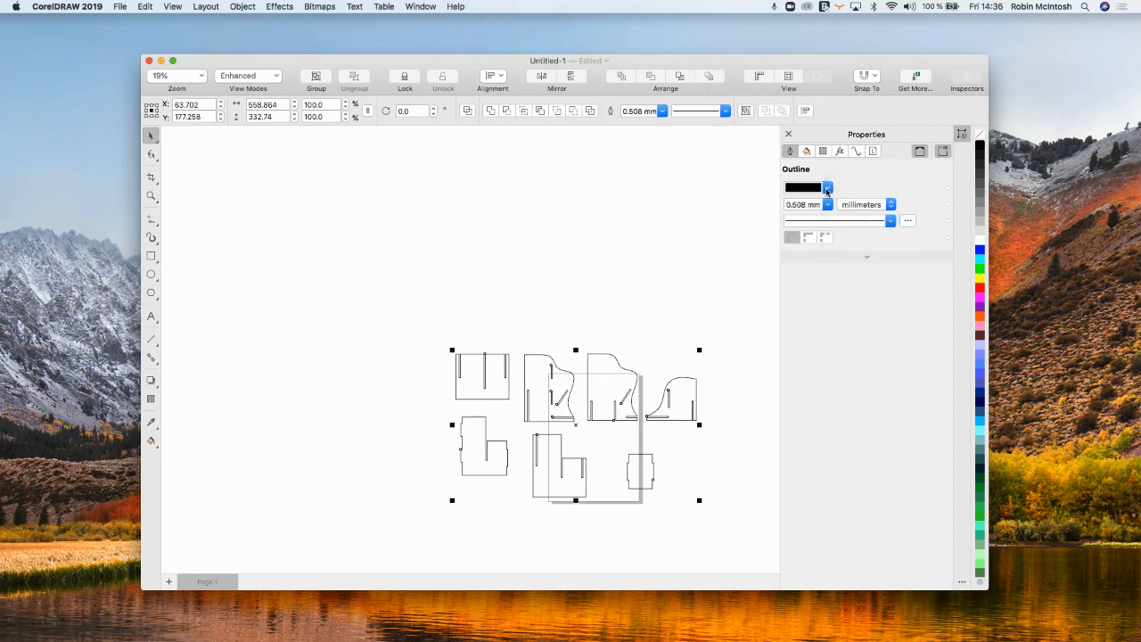
{"action": "left_click", "coordinate": [827, 188]}
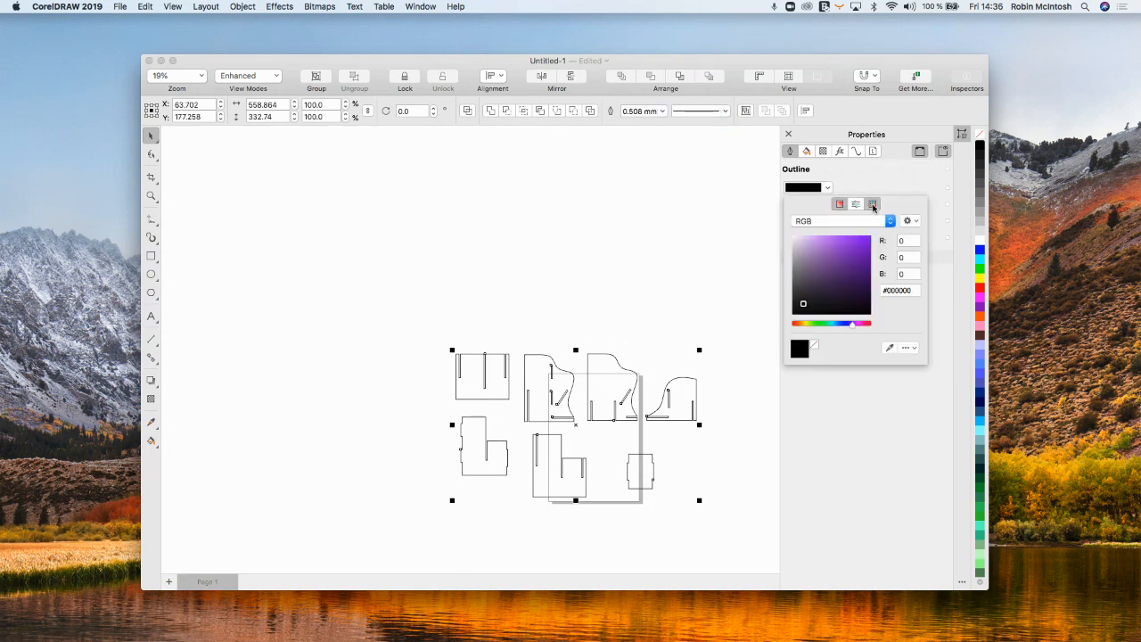
{"action": "left_click", "coordinate": [873, 206]}
{"action": "left_click", "coordinate": [899, 253]}
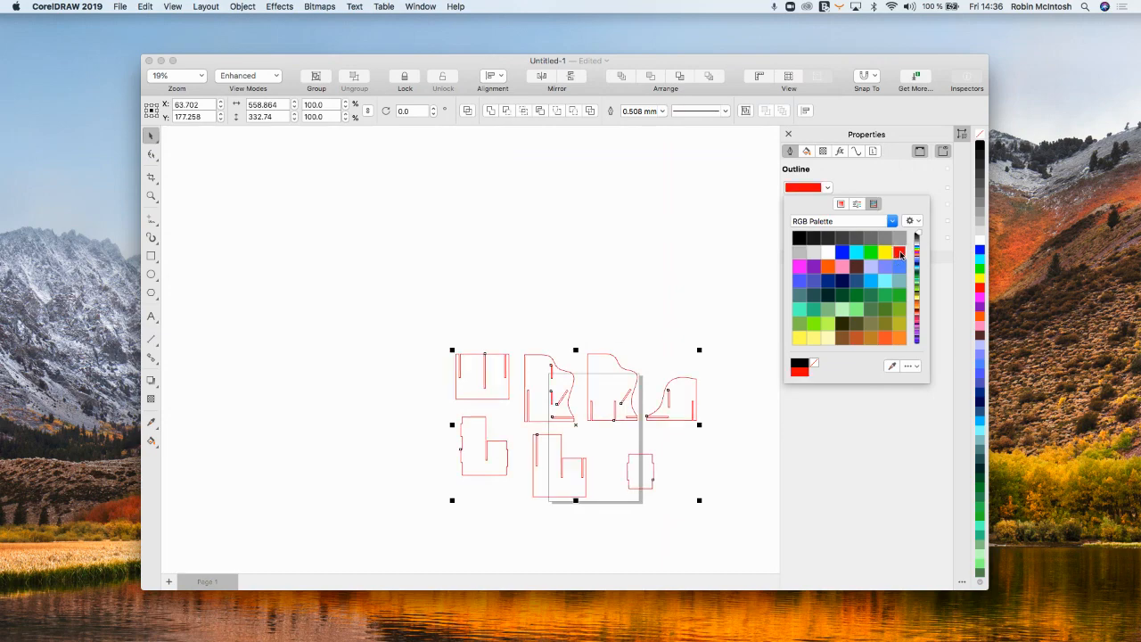
{"action": "left_click", "coordinate": [883, 175]}
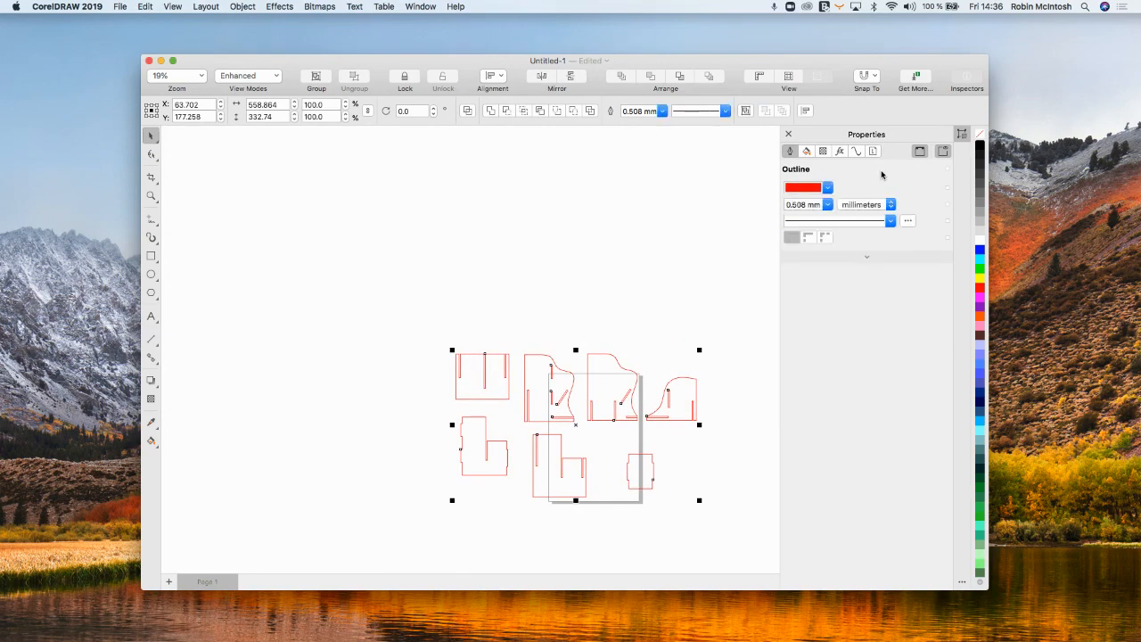
Step: Set the outline width of all the selected parts to 0.001 mm and deselect them
{"action": "triple_click", "coordinate": [816, 206]}
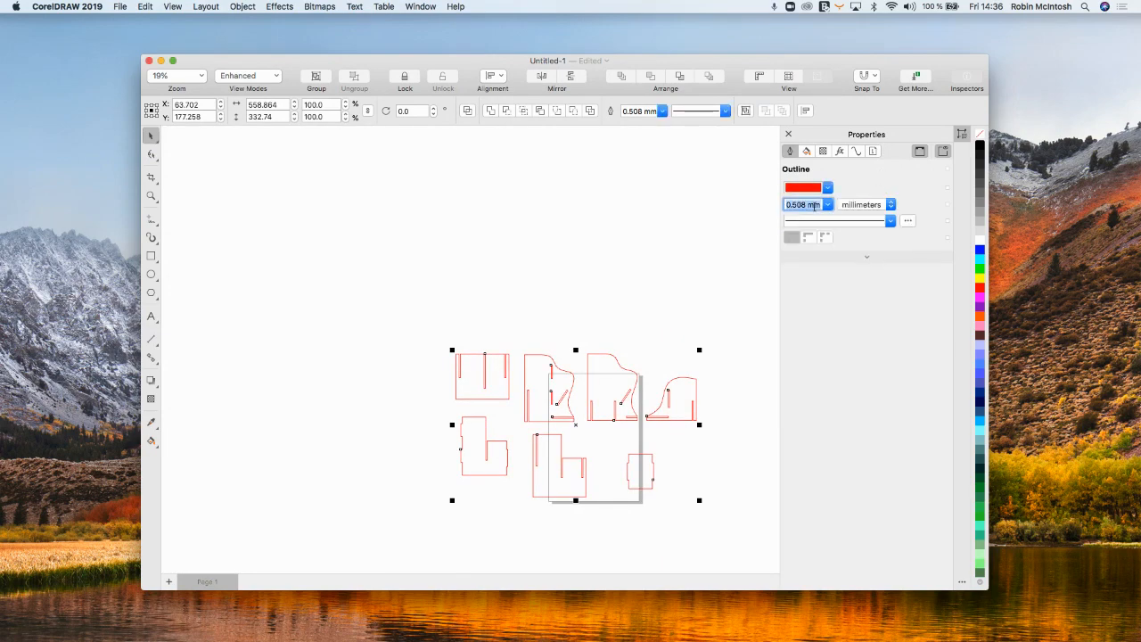
{"action": "type", "text": "0.001"}
{"action": "key", "text": "Return"}
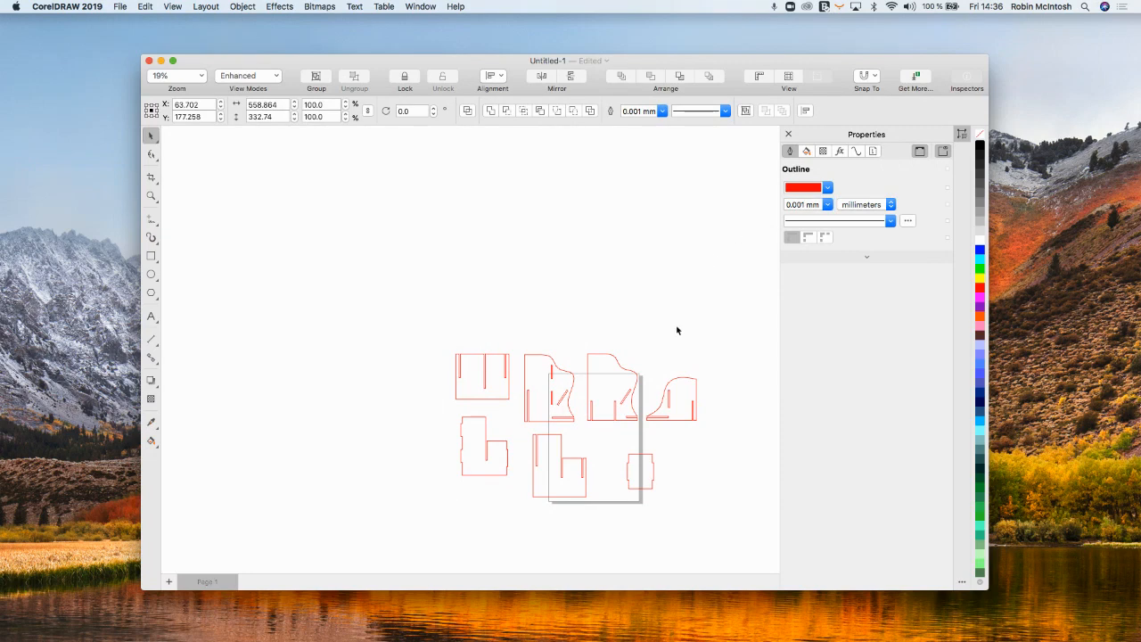
{"action": "left_click", "coordinate": [693, 433]}
Step: Select the smaller curved panel to check its outline, and deselect it
{"action": "scroll", "coordinate": [693, 435], "scroll_direction": "up", "scroll_amount": 3}
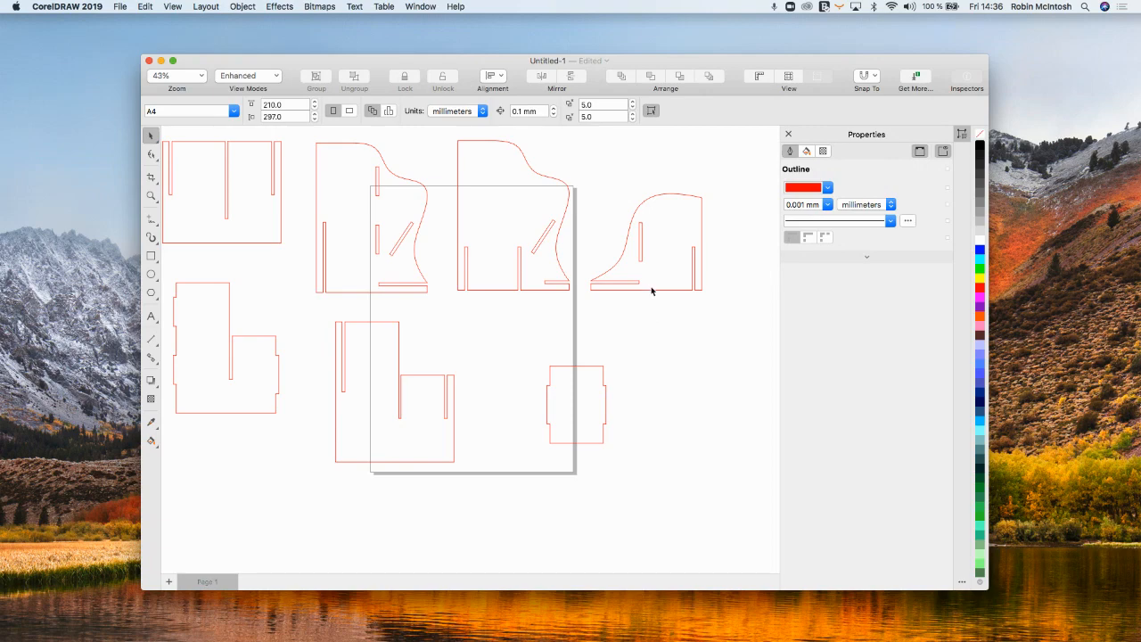
{"action": "left_click", "coordinate": [649, 294]}
{"action": "left_click", "coordinate": [649, 294]}
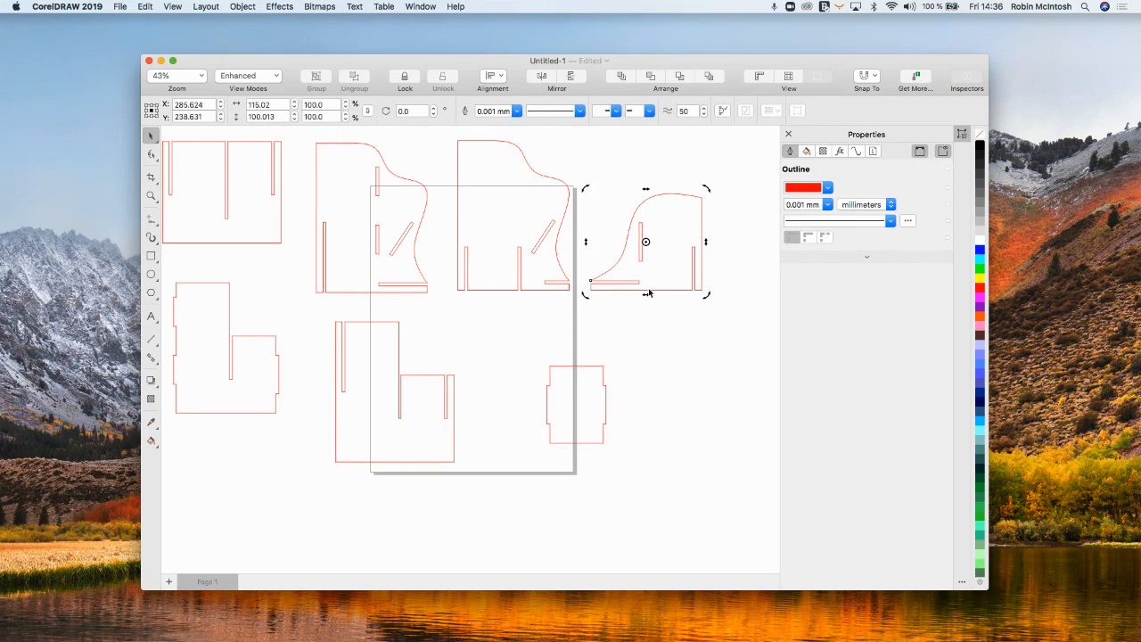
{"action": "left_click", "coordinate": [664, 348]}
{"action": "scroll", "coordinate": [664, 347], "scroll_direction": "up", "scroll_amount": 2}
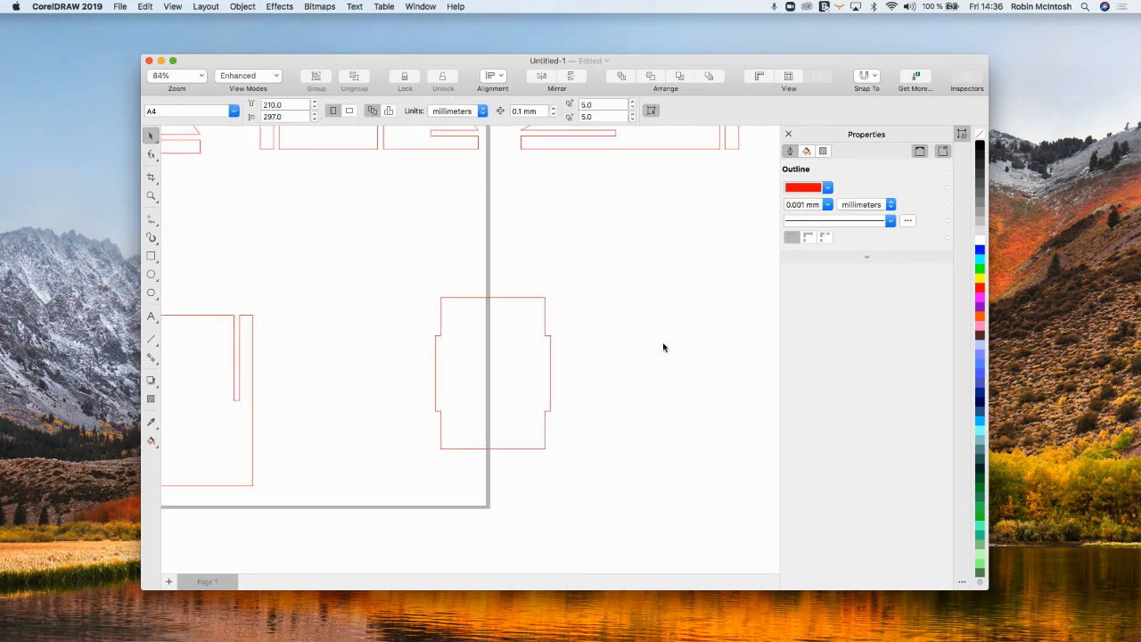
Step: Add the designer's initials as 24 pt Helvetica text in the empty space above the smaller curved panel
{"action": "scroll", "coordinate": [663, 348], "scroll_direction": "up", "scroll_amount": 5}
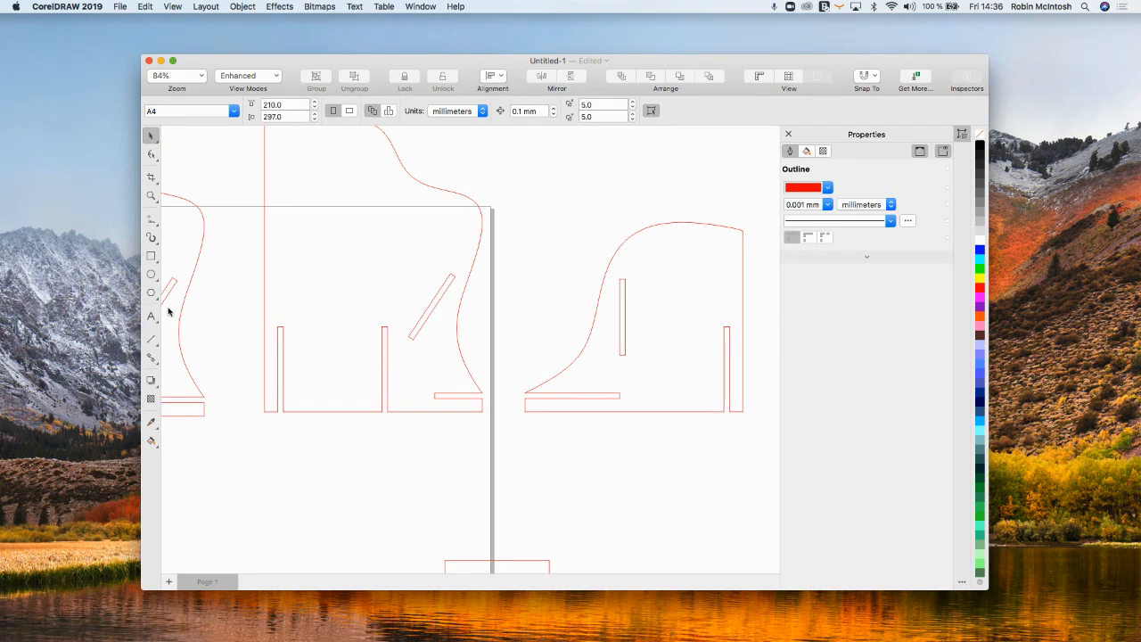
{"action": "left_click", "coordinate": [150, 317]}
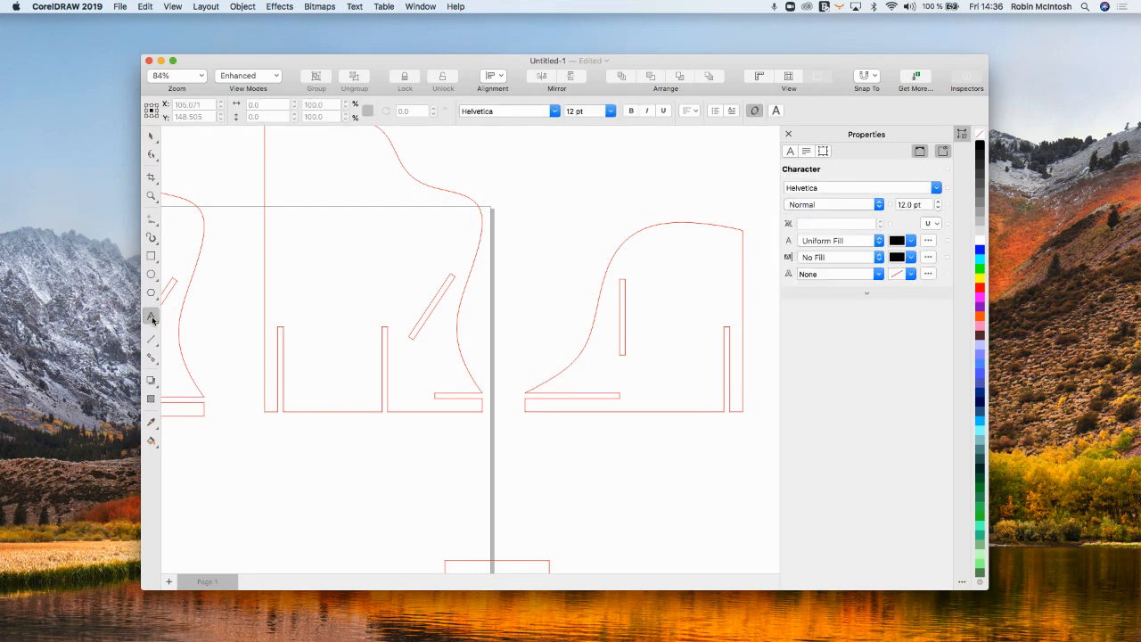
{"action": "left_click", "coordinate": [558, 175]}
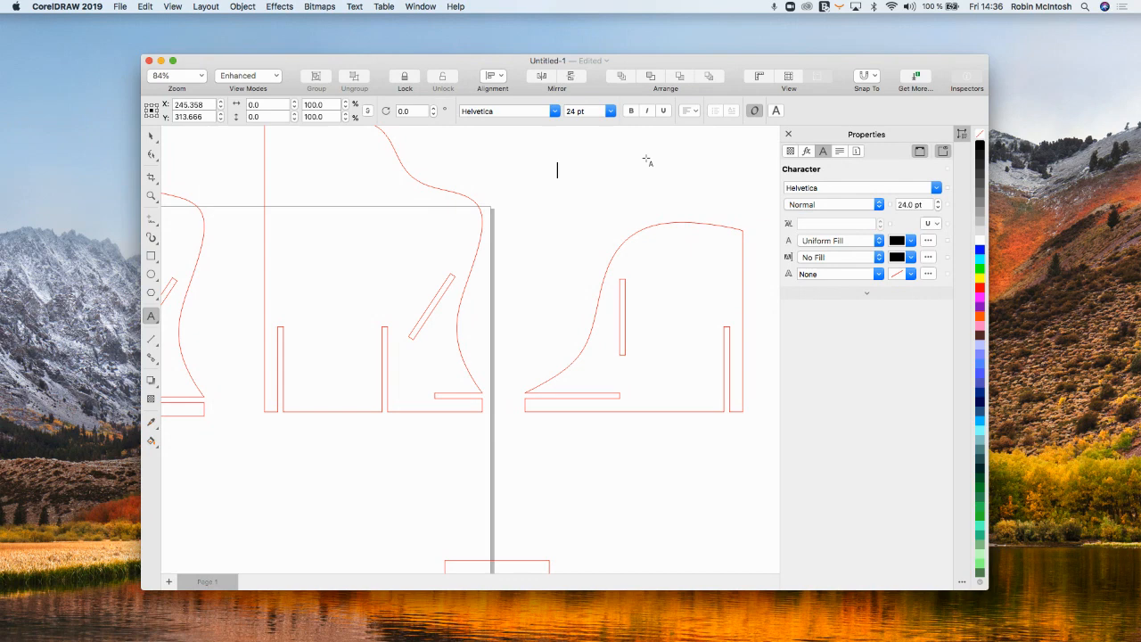
{"action": "type", "text": "RM"}
Step: Move the initials to the smaller curved panel's lower right corner, and place a copy near the lower left of the neighbouring wavy-edged panel
{"action": "left_click", "coordinate": [153, 134]}
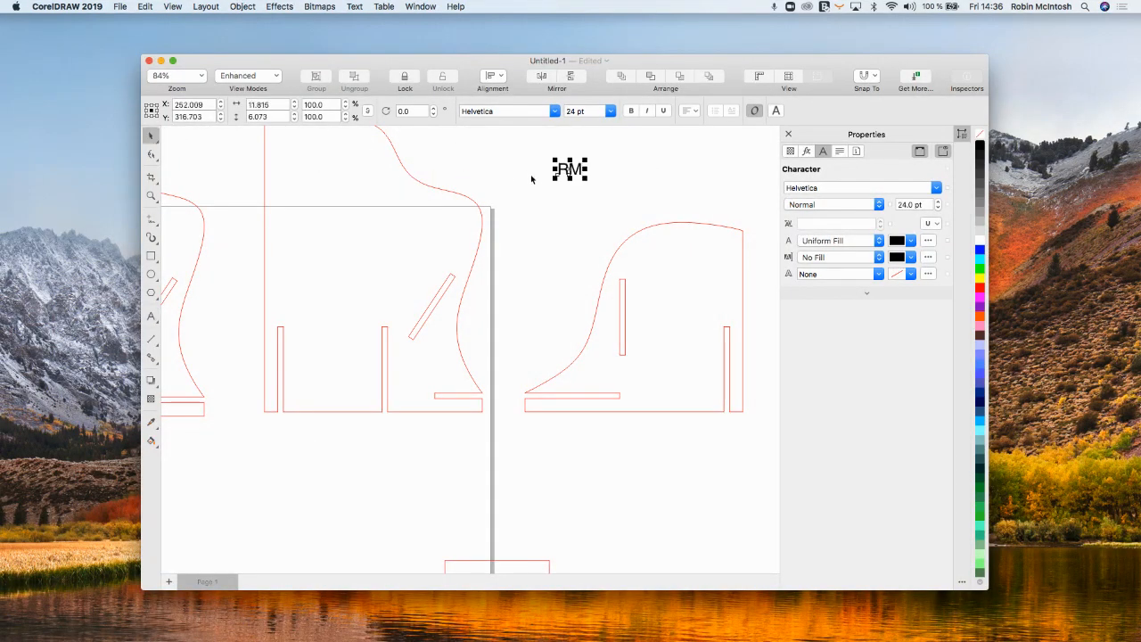
{"action": "left_click_drag", "start_coordinate": [567, 169], "coordinate": [709, 395]}
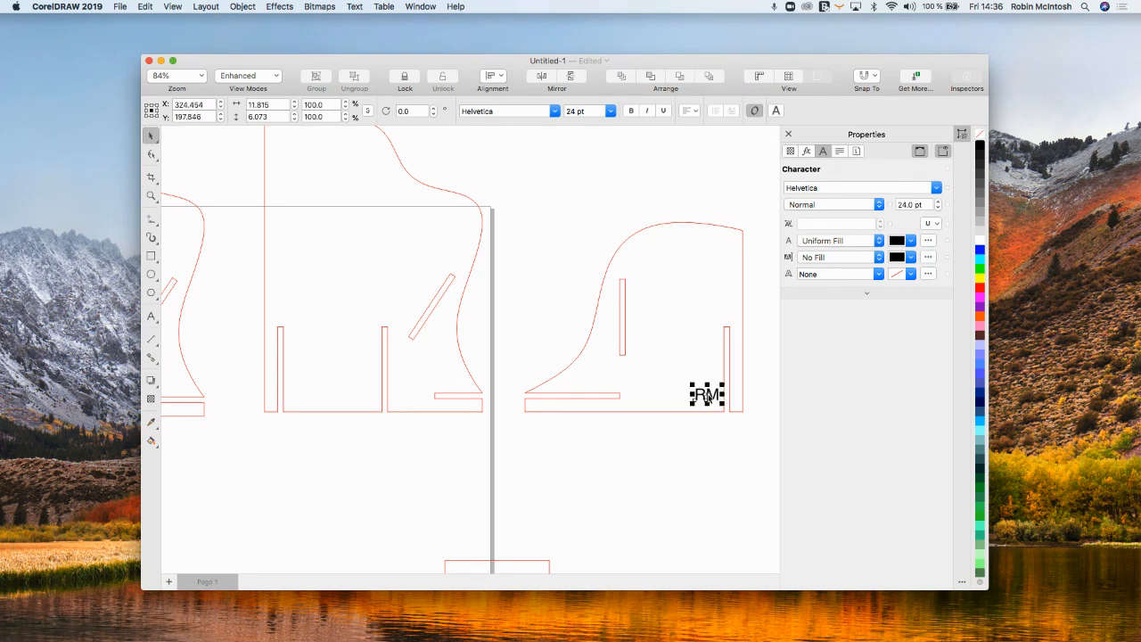
{"action": "left_click_drag", "start_coordinate": [707, 395], "coordinate": [305, 398]}
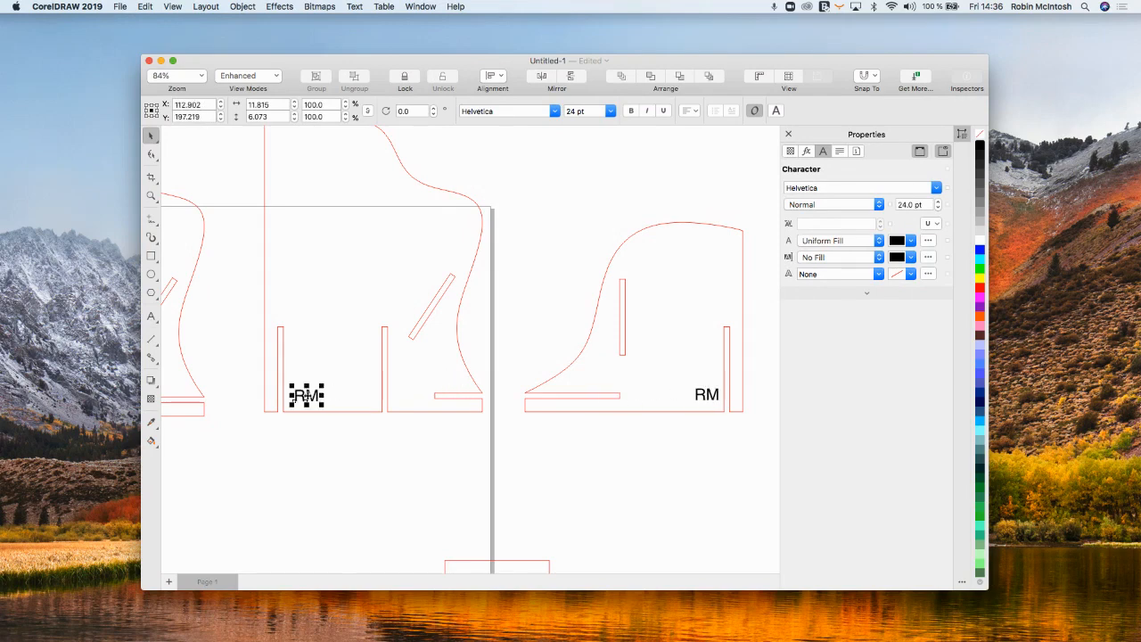
Step: Save the document to the Desktop in version 21.0 (2019), naming it with 811, the student's name and the teacher's name
{"action": "left_click", "coordinate": [119, 7]}
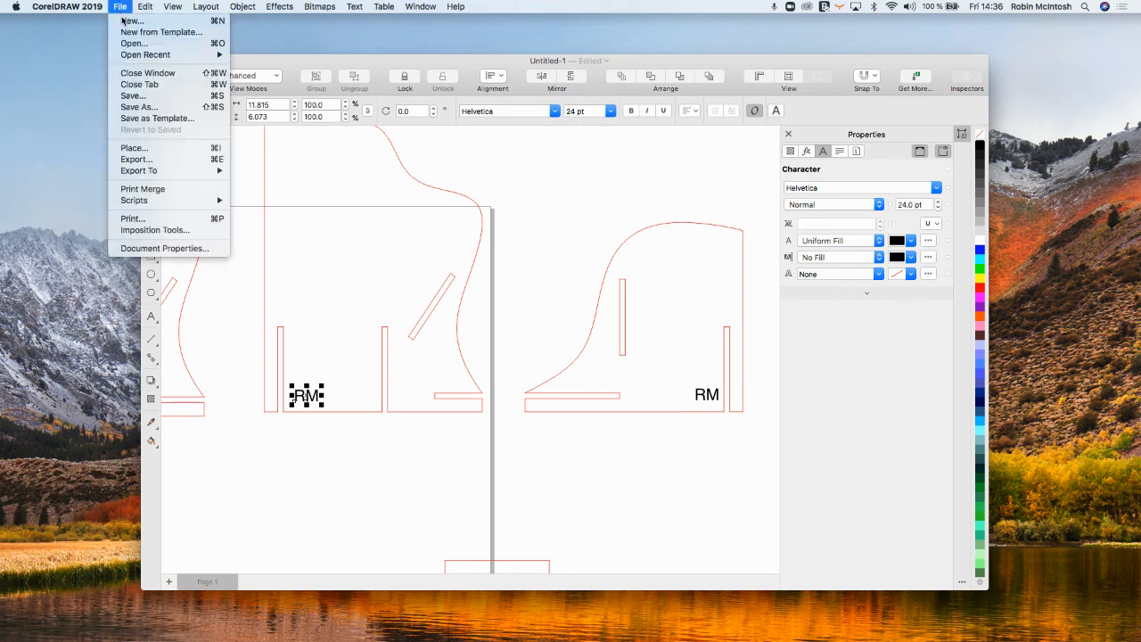
{"action": "left_click", "coordinate": [134, 96]}
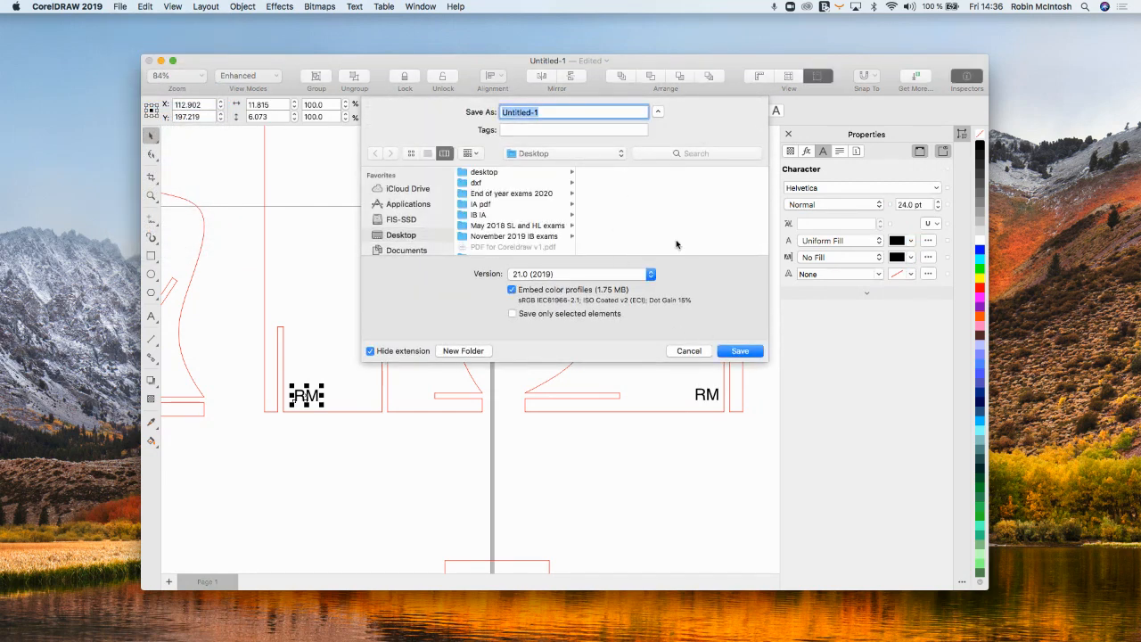
{"action": "type", "text": "81"}
{"action": "type", "text": "1_ Robin _ Mr McIntosh"}
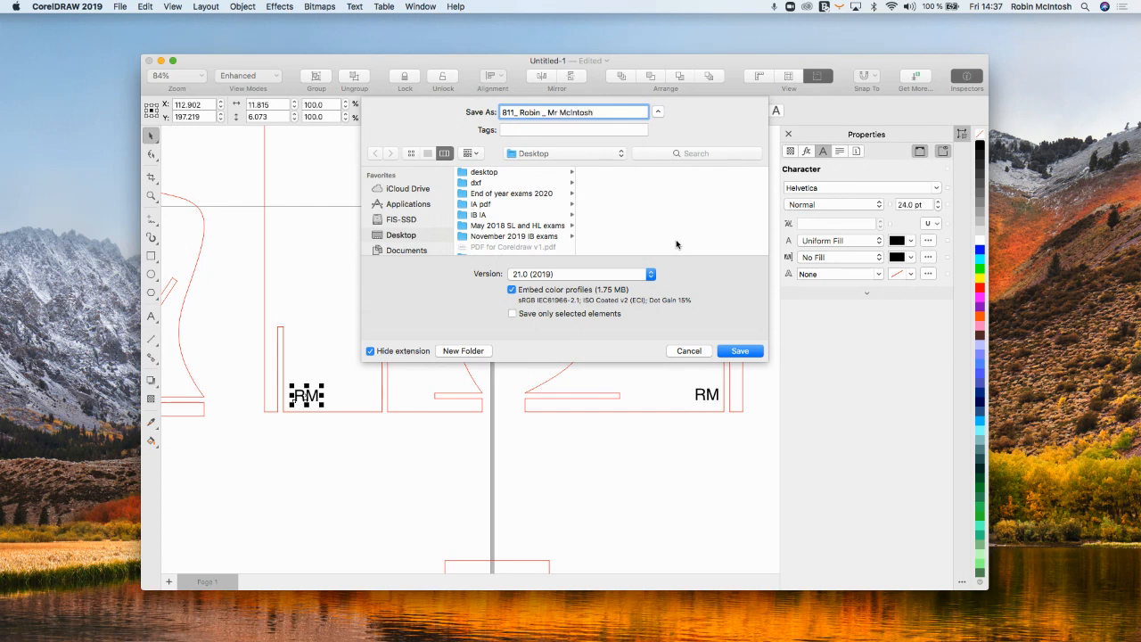
{"action": "left_click", "coordinate": [743, 352]}
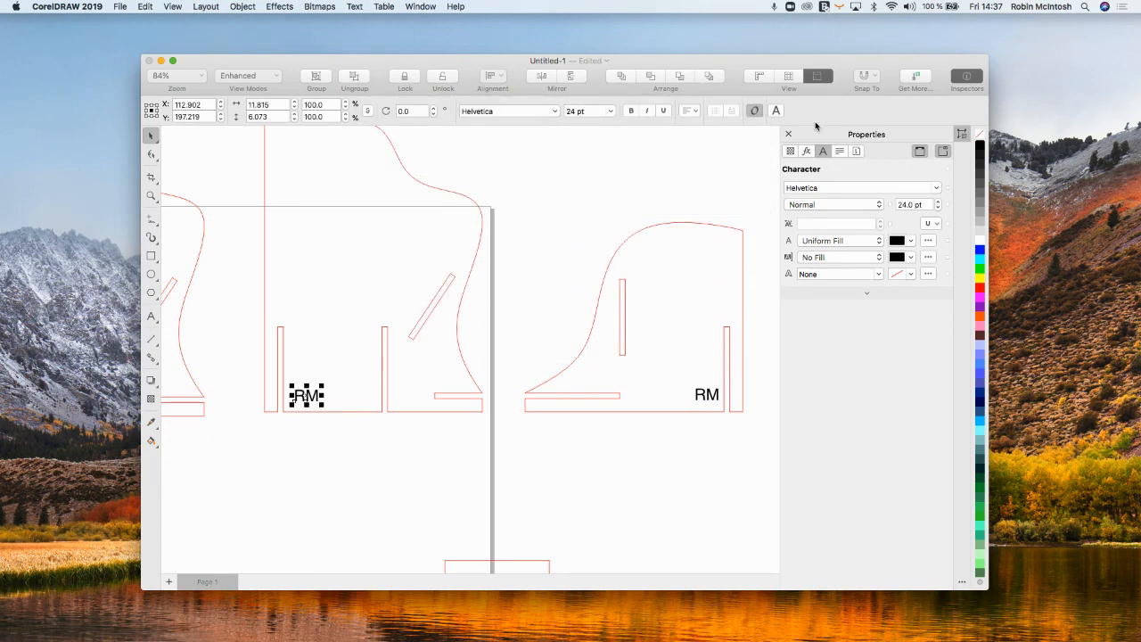